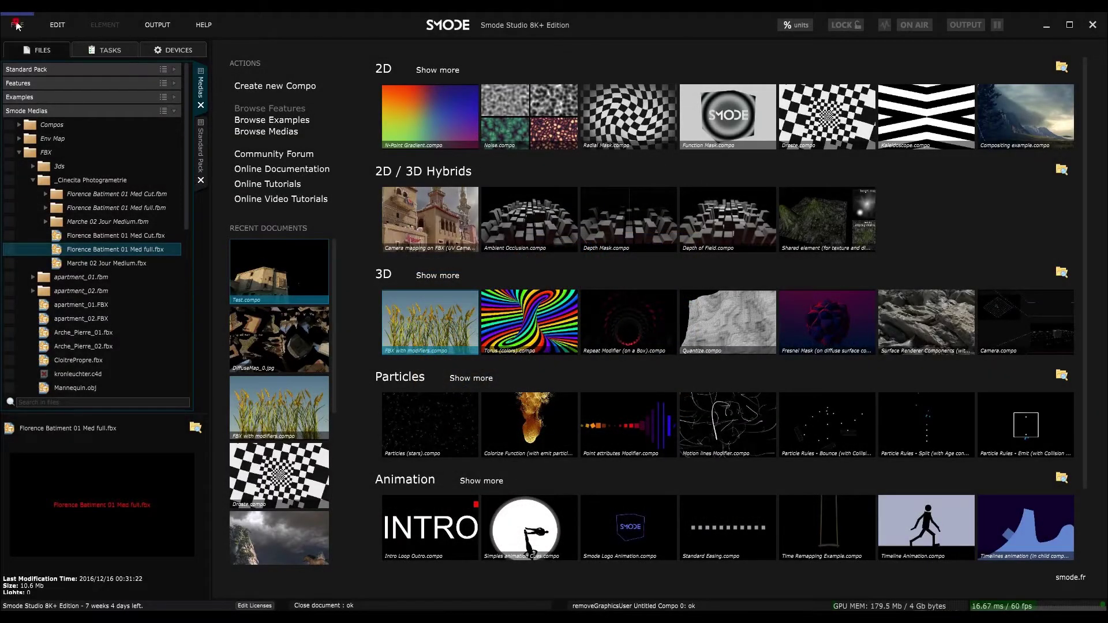
# Create a new 1920 x 1080 (HD 1080) compo that includes a camera.
pyautogui.click(18, 24)
pyautogui.click(32, 44)
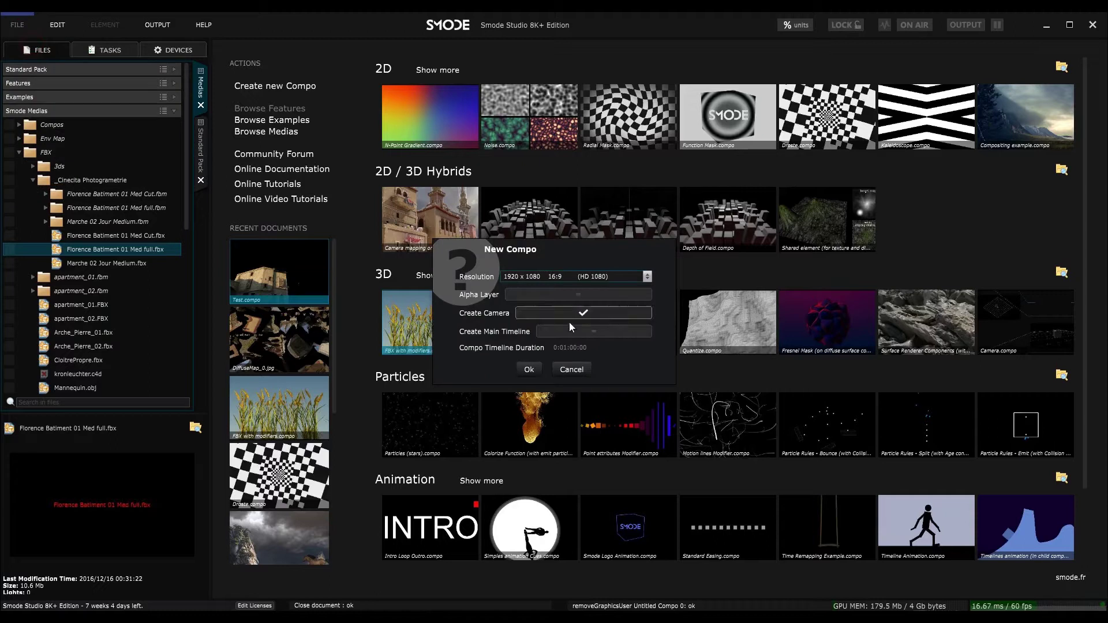
pyautogui.click(529, 369)
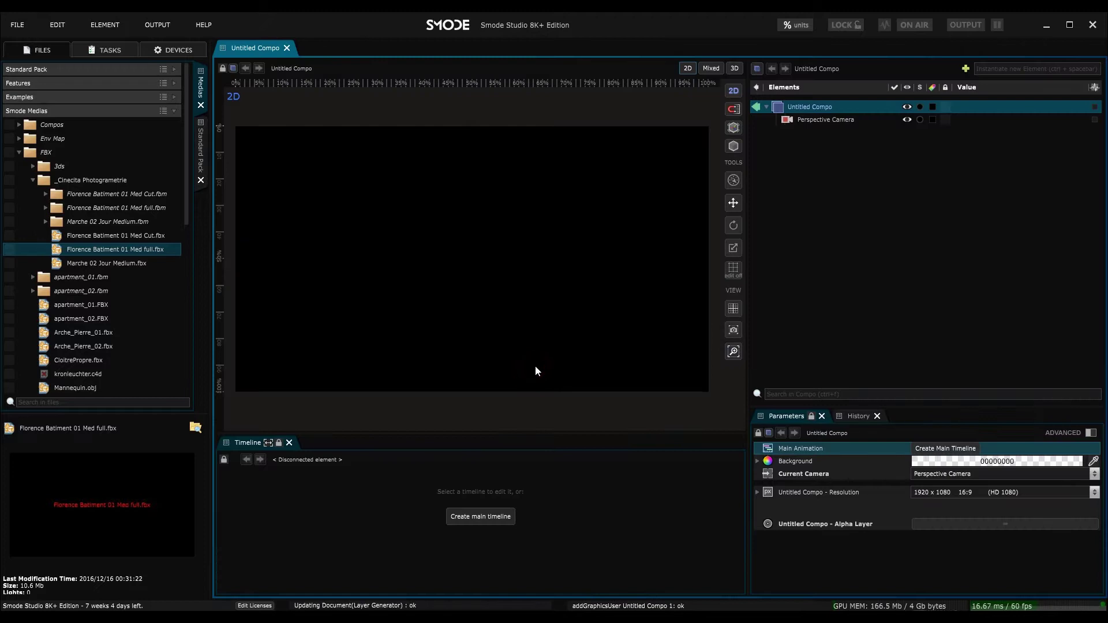
# Add a 3D Sphere mesh to the empty compo.
pyautogui.rightClick(775, 141)
pyautogui.moveTo(738, 181)
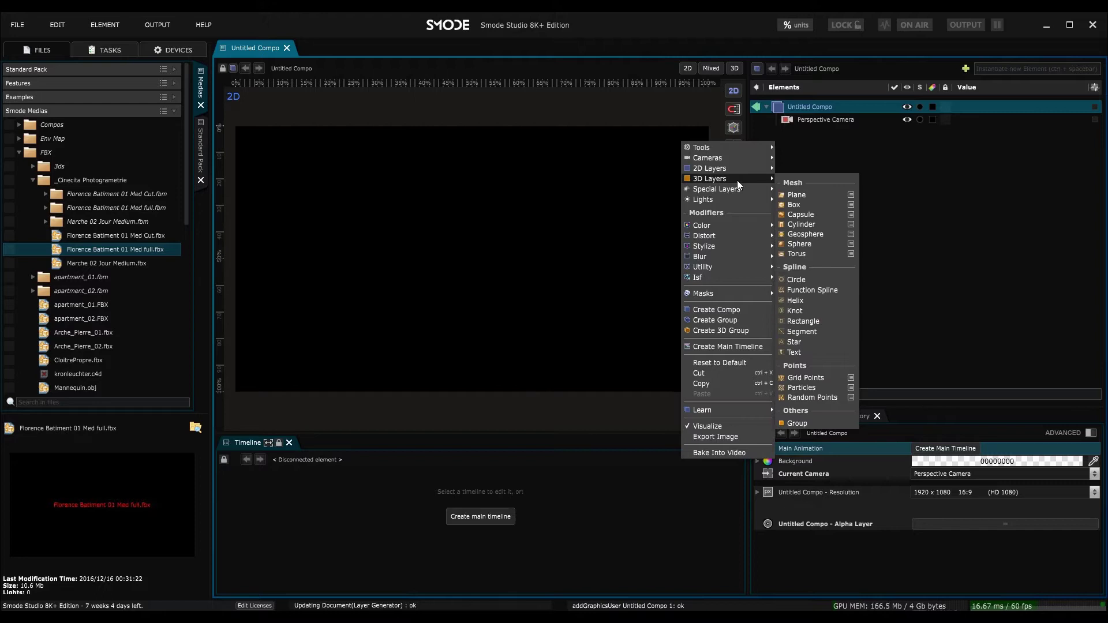
pyautogui.click(810, 243)
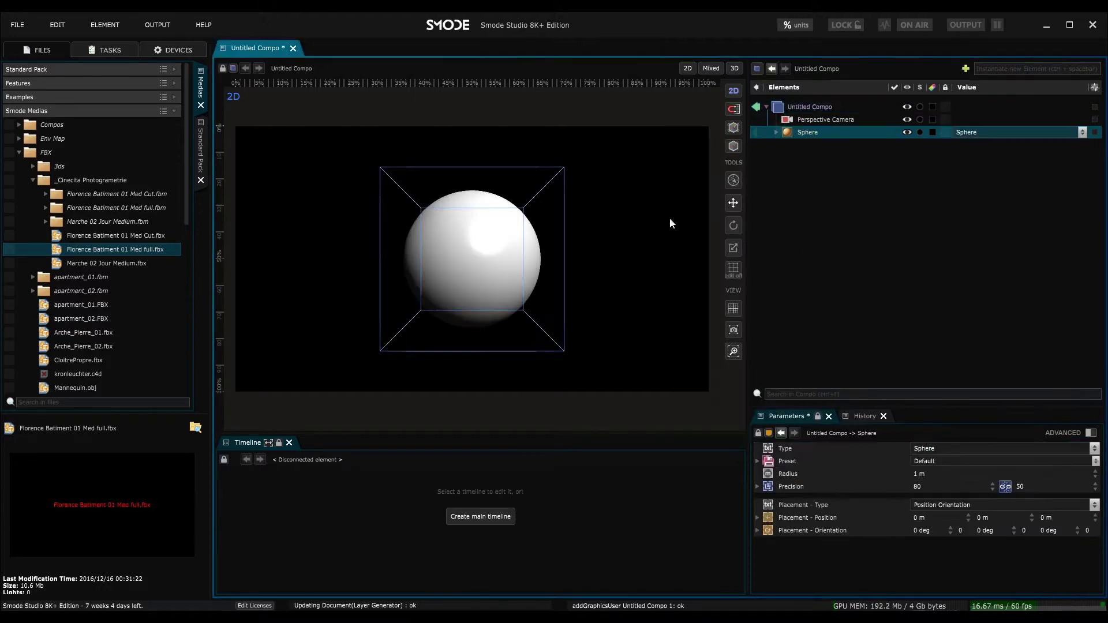
# Add a 3D Box mesh to the compo and remove the sphere.
pyautogui.hotkey('ctrl', 'space')
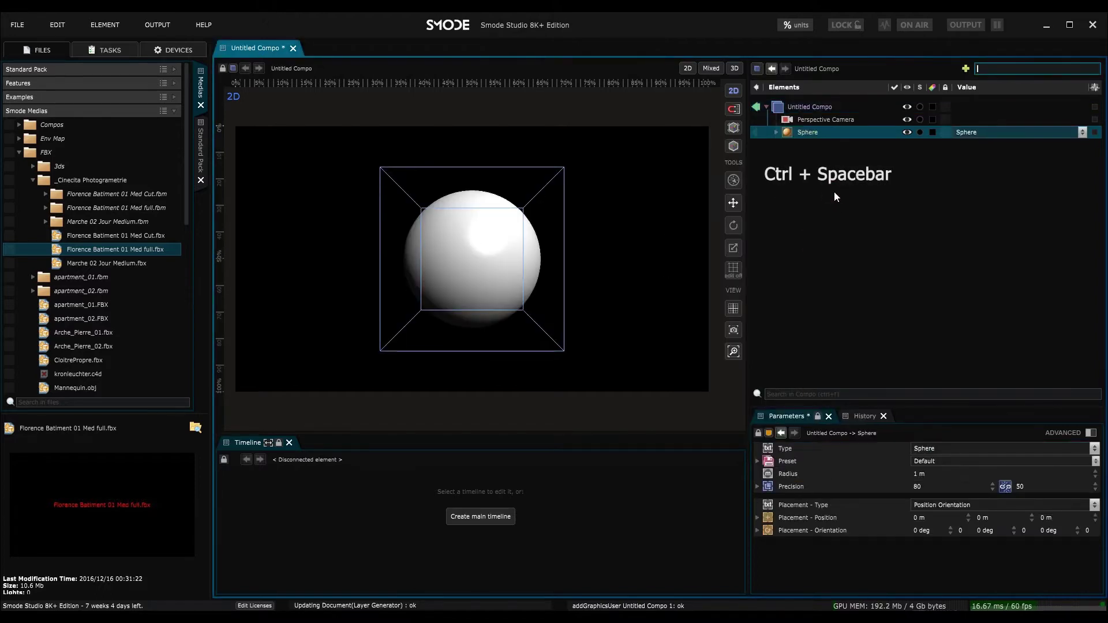
pyautogui.write('box')
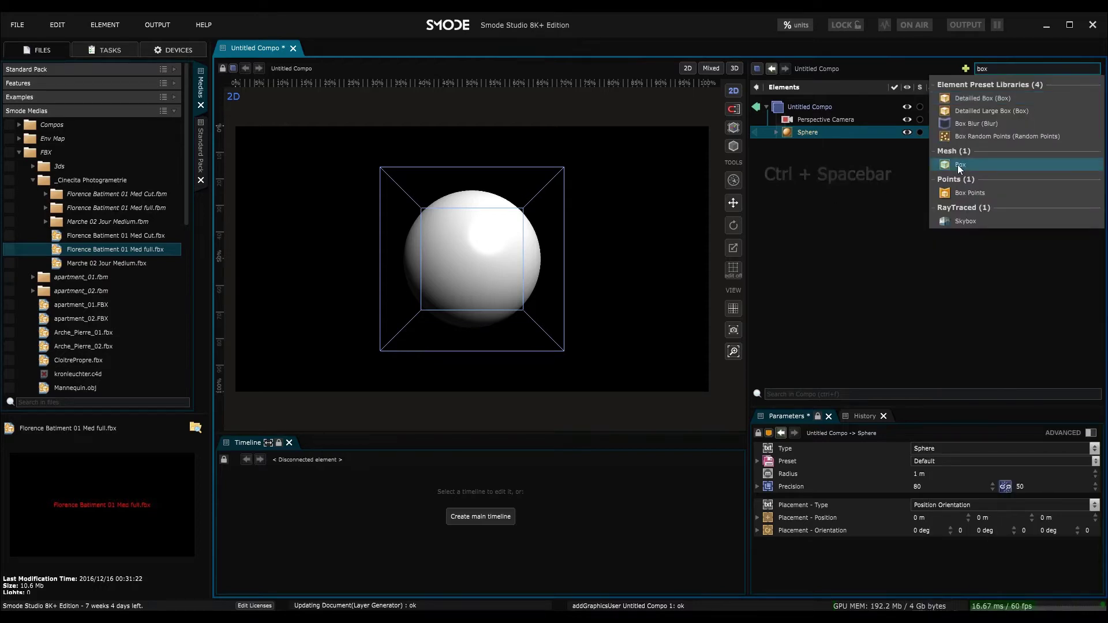
pyautogui.moveTo(960, 165); pyautogui.dragTo(798, 137)
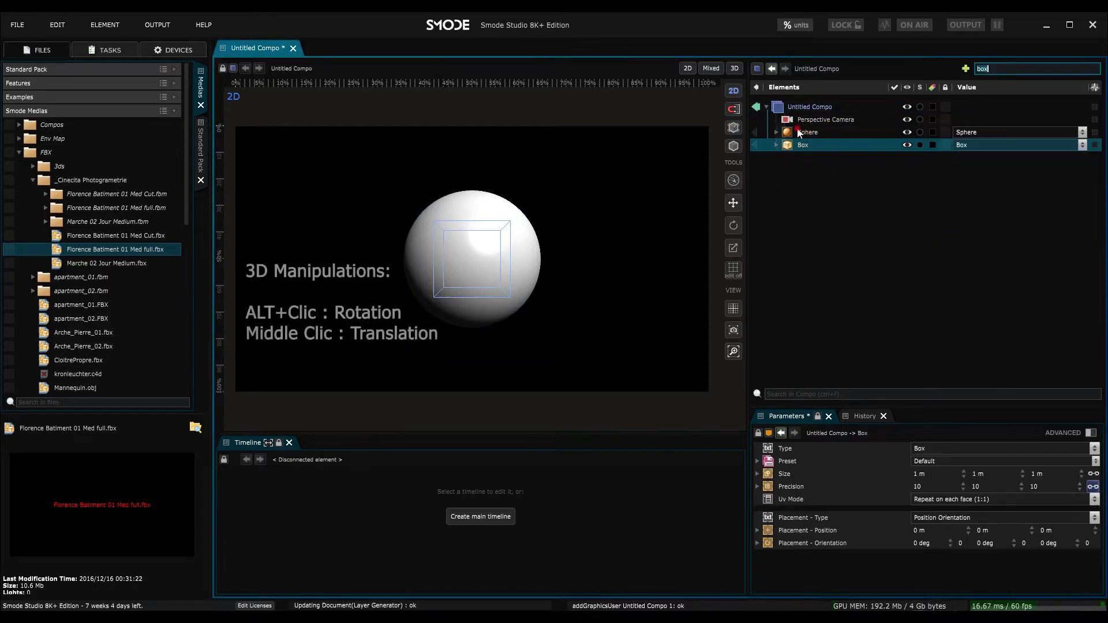
# Orbit and zoom the camera to frame the box large, seen from above one corner.
pyautogui.keyDown('alt'); pyautogui.moveTo(632, 202); pyautogui.dragTo(568, 244); pyautogui.keyUp('alt')
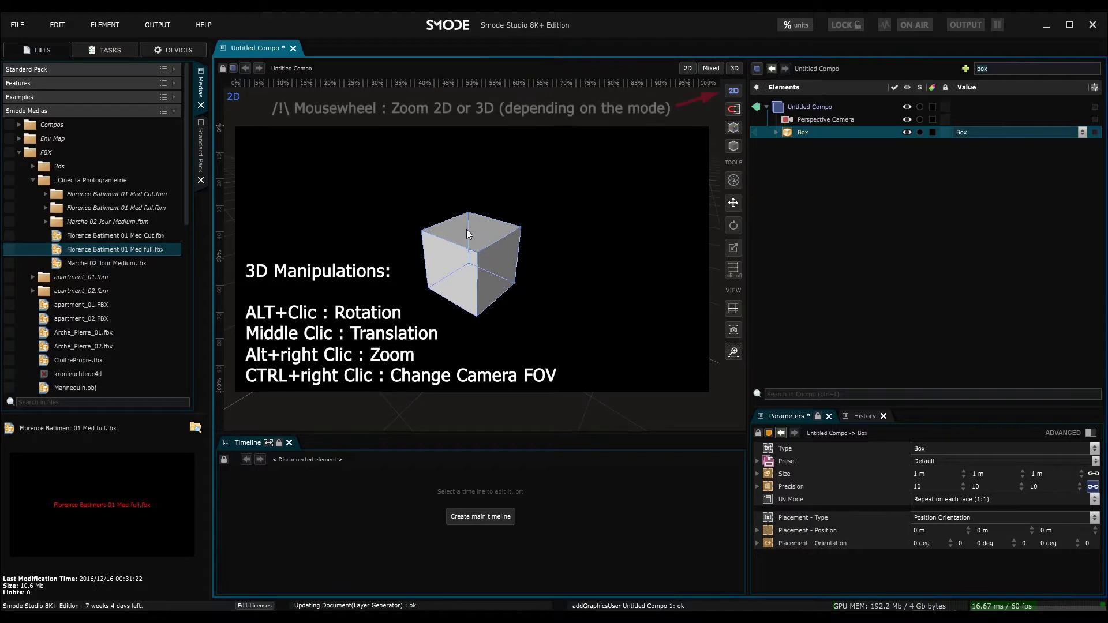
pyautogui.keyDown('alt'); pyautogui.moveTo(480, 231); pyautogui.dragTo(462, 240); pyautogui.keyUp('alt')
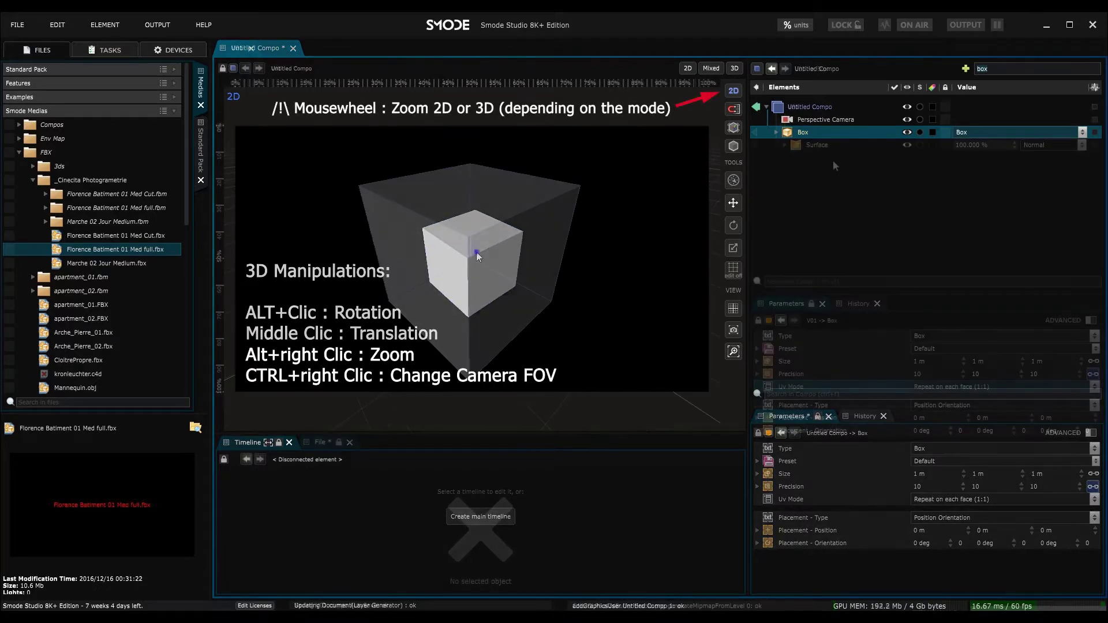
pyautogui.scroll(5, 476, 252)
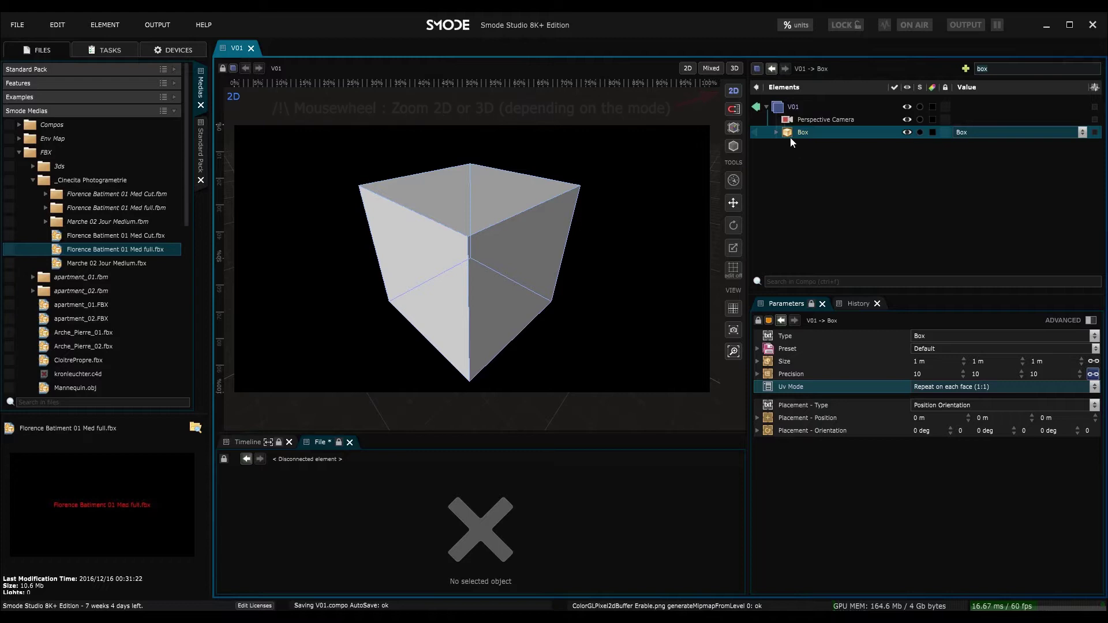
# Examine the box's child elements, its UV Mode parameter and the modifier categories available for it.
pyautogui.click(776, 133)
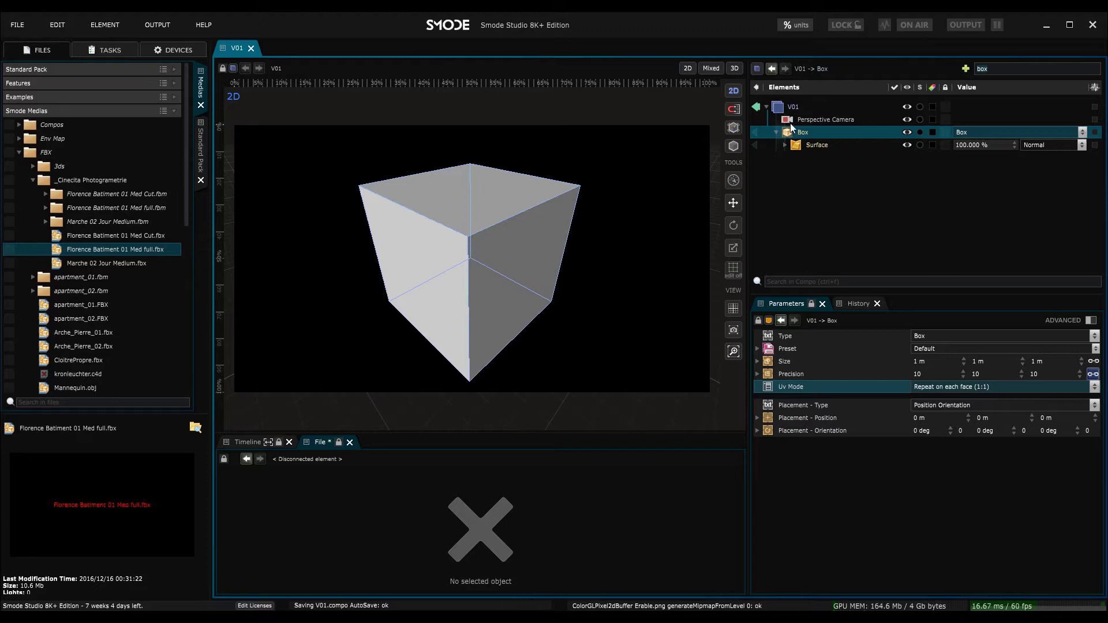
pyautogui.click(788, 120)
pyautogui.click(790, 132)
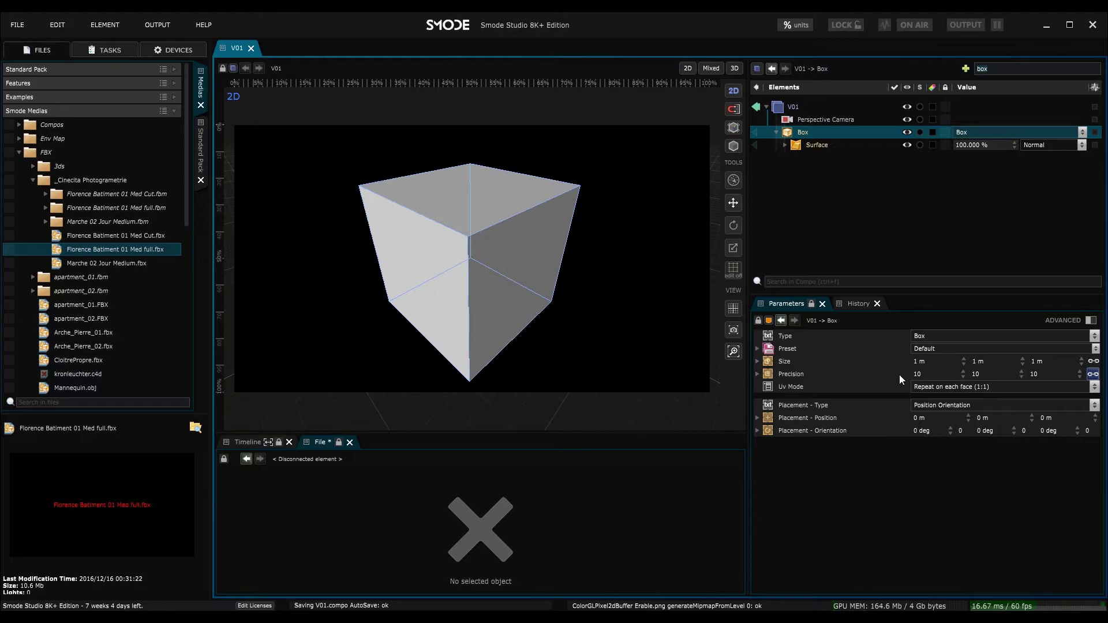
pyautogui.click(816, 385)
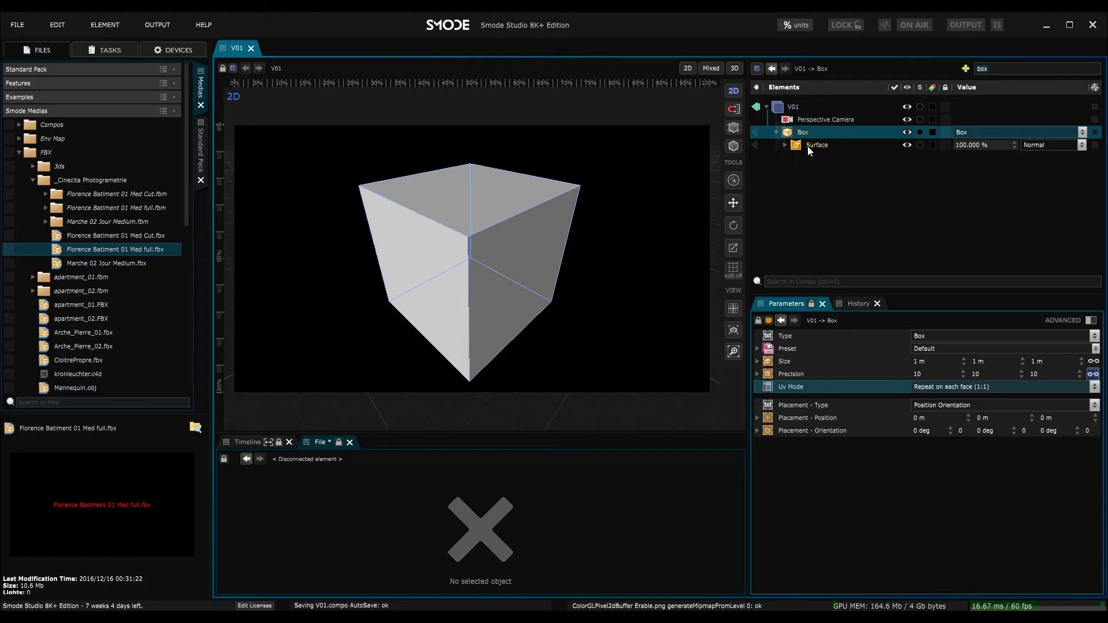
pyautogui.rightClick(788, 139)
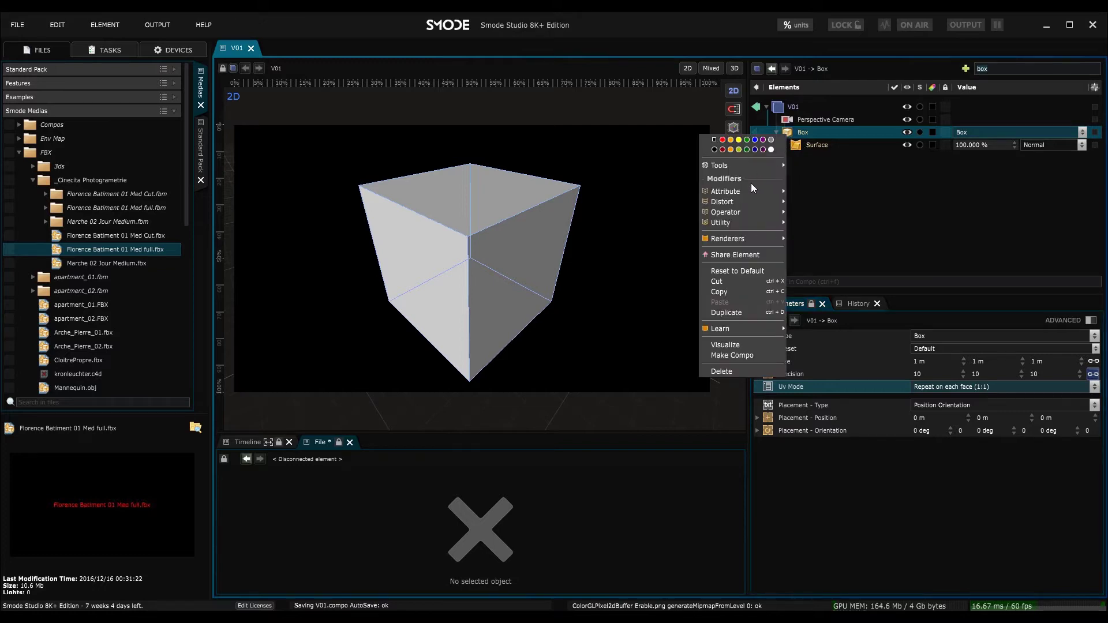
pyautogui.moveTo(740, 224)
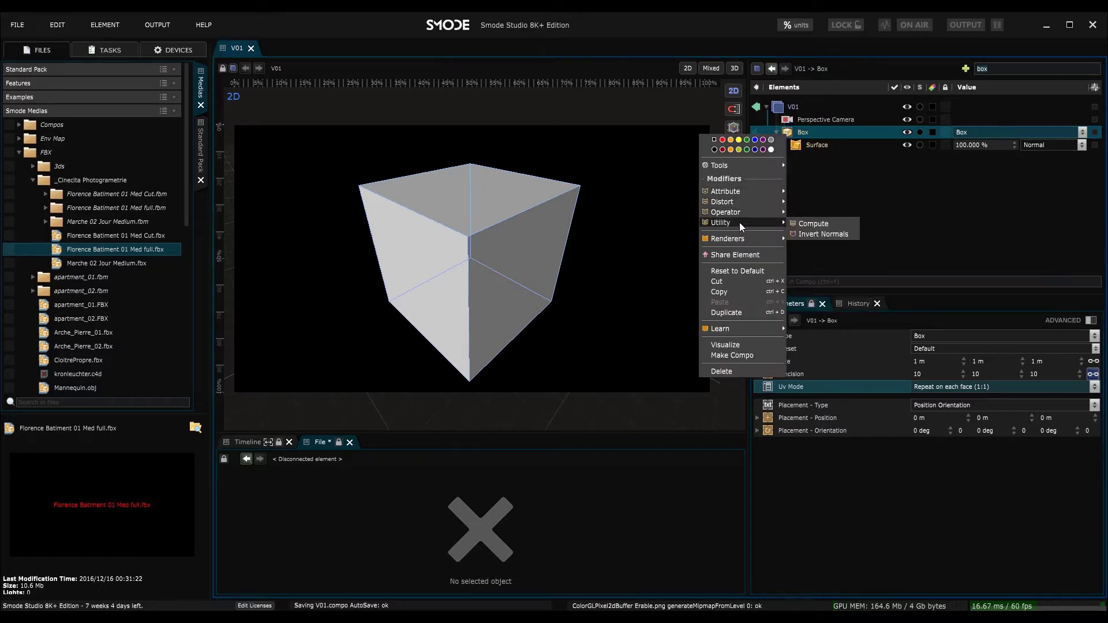
pyautogui.moveTo(737, 193)
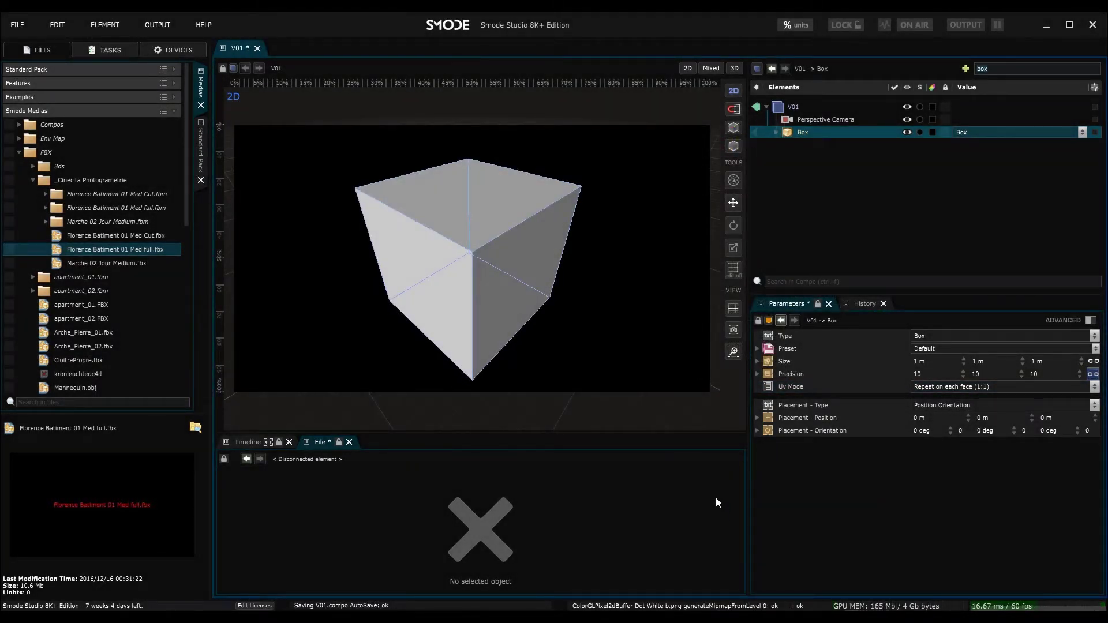
pyautogui.click(470, 255)
pyautogui.click(356, 189)
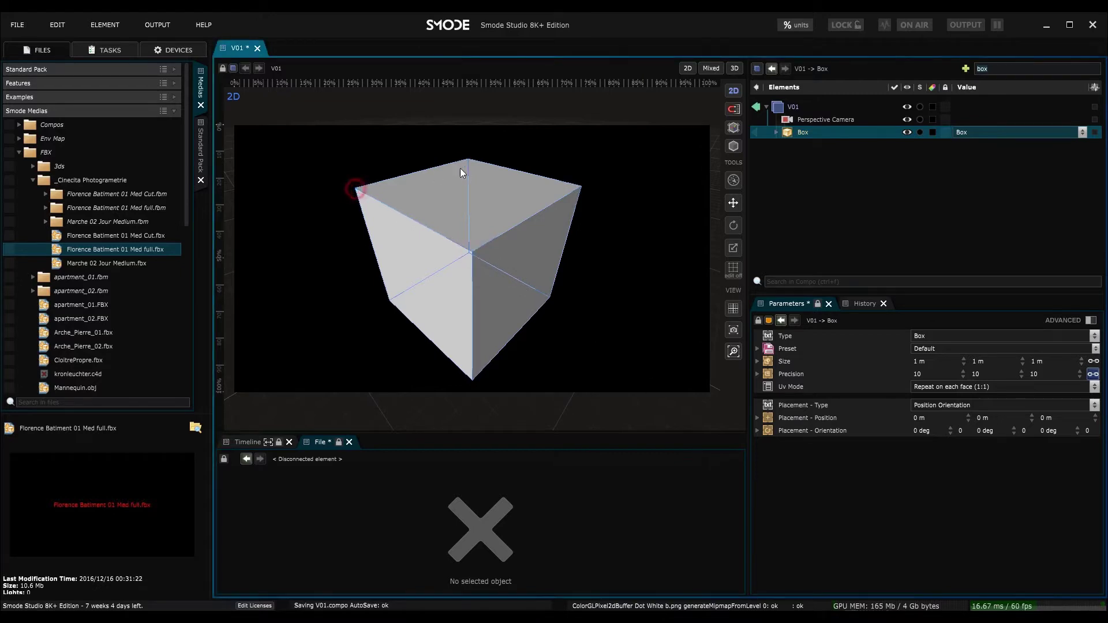
pyautogui.click(469, 161)
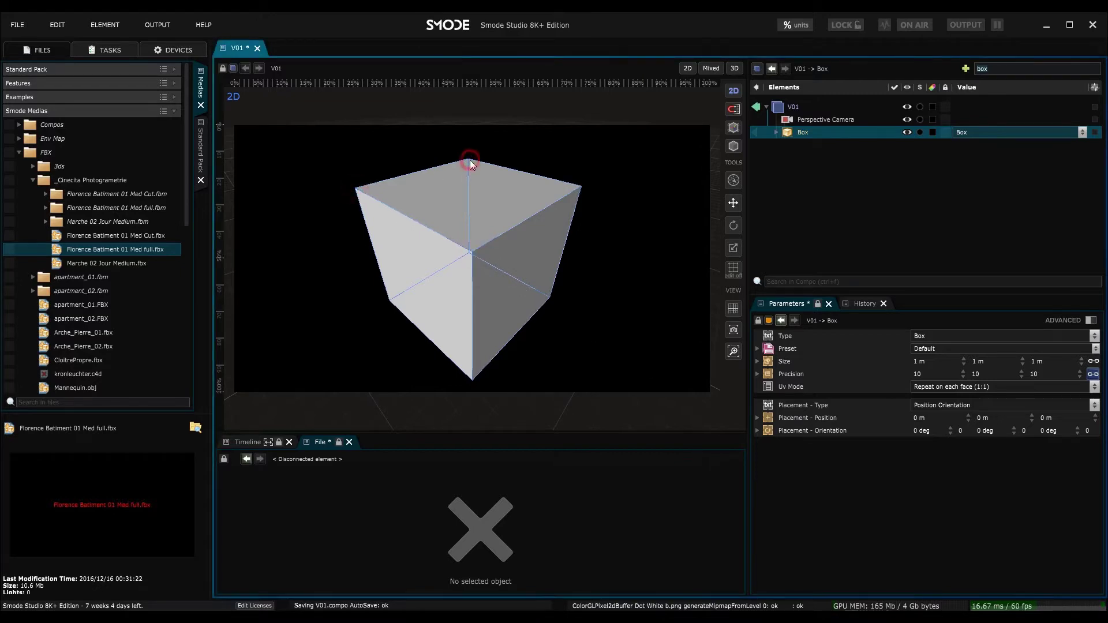
pyautogui.click(581, 188)
pyautogui.click(471, 251)
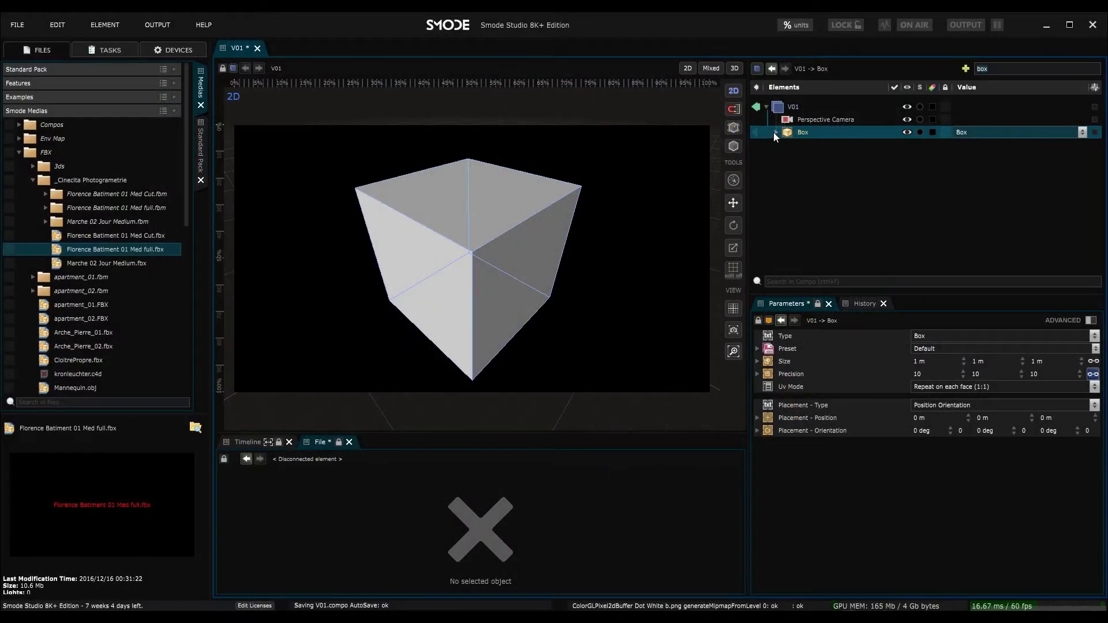
# Add a Wireframe Lines renderer to the box alongside its Surface renderer.
pyautogui.click(775, 133)
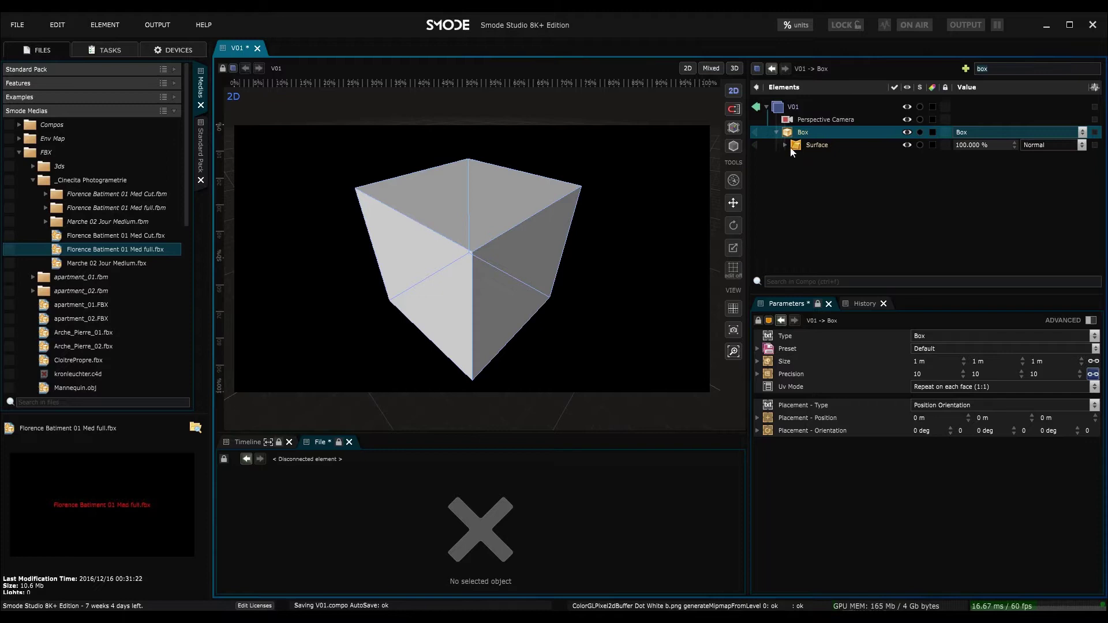
pyautogui.click(784, 146)
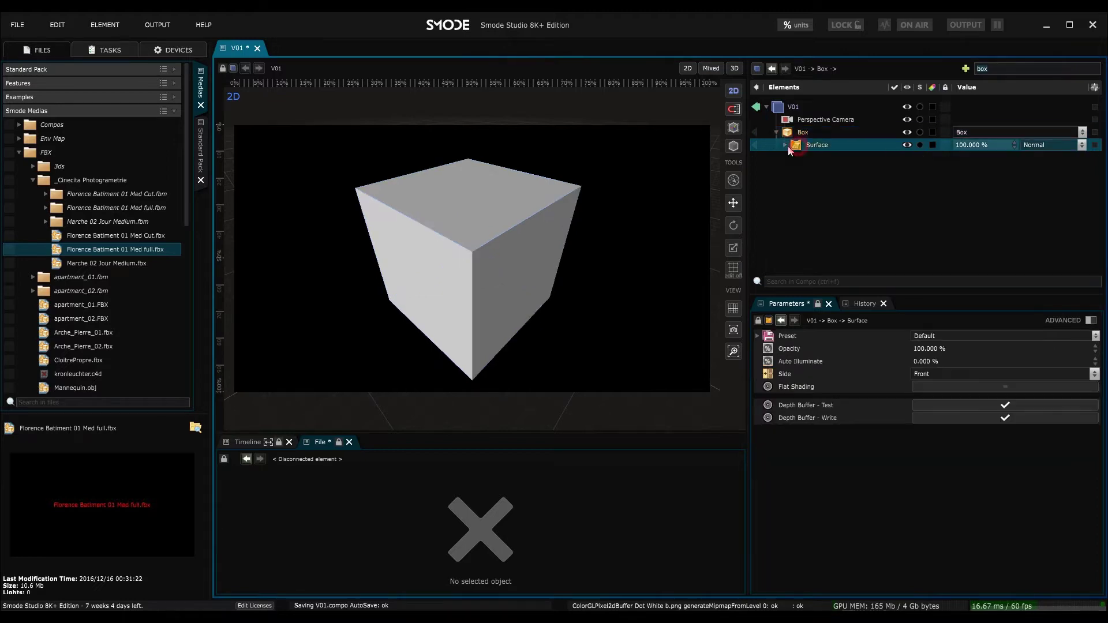
pyautogui.rightClick(786, 133)
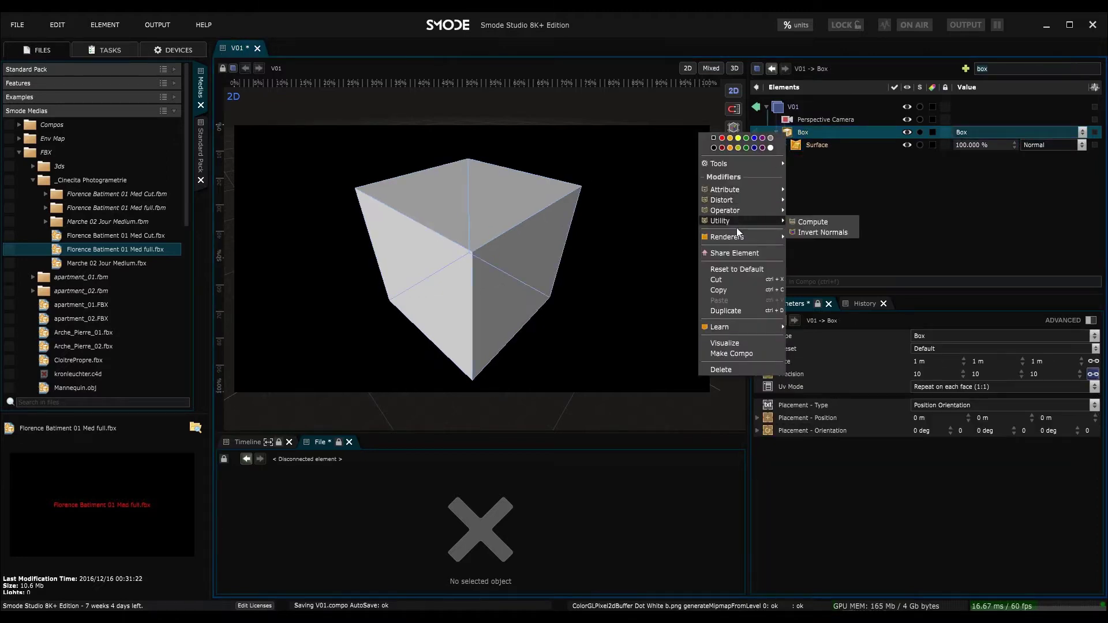
pyautogui.moveTo(738, 236)
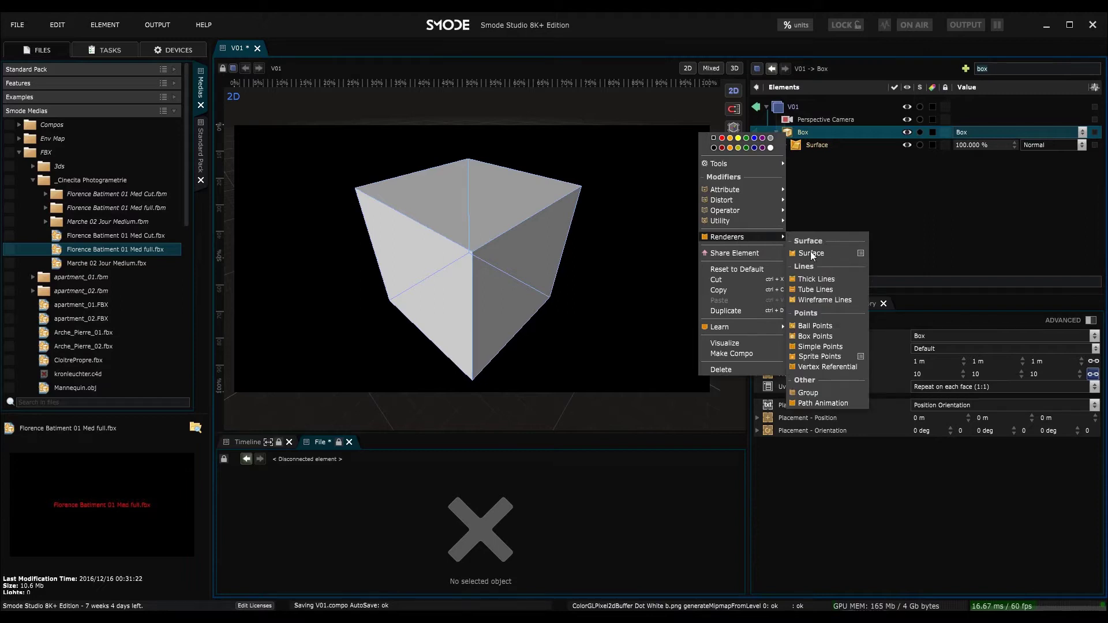
pyautogui.click(836, 300)
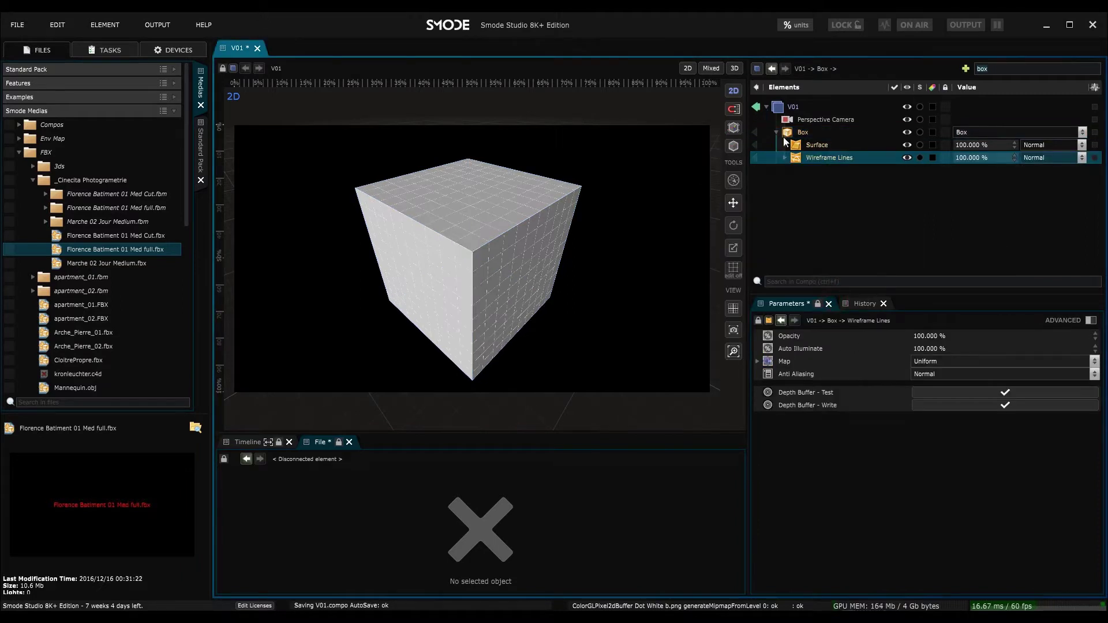
# Add a Sprite Points renderer to the box.
pyautogui.rightClick(806, 134)
pyautogui.moveTo(766, 237)
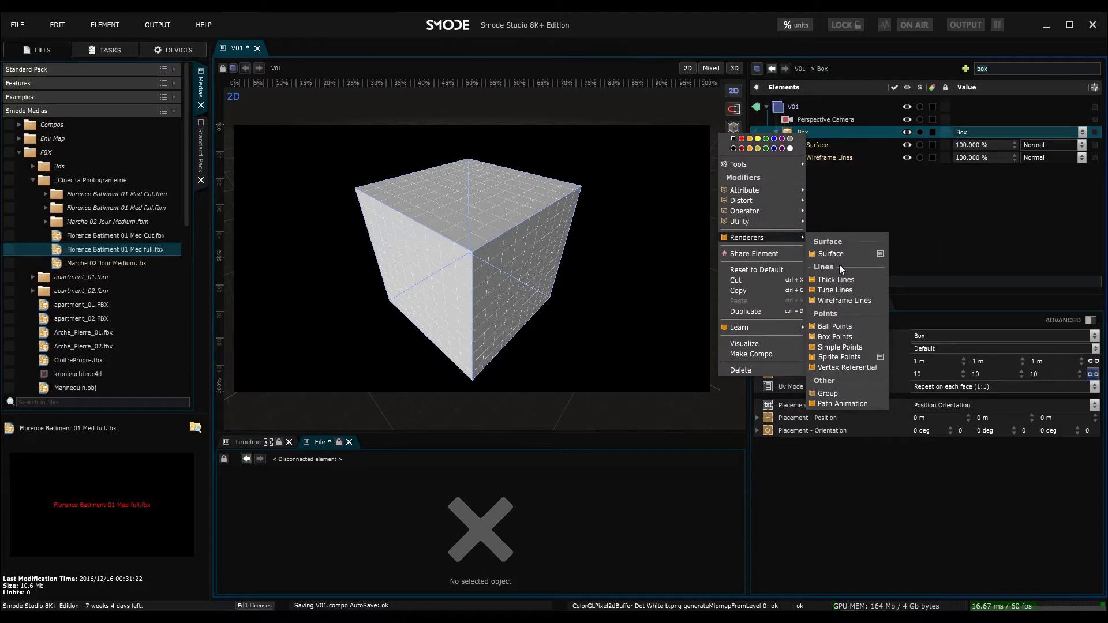
pyautogui.click(847, 354)
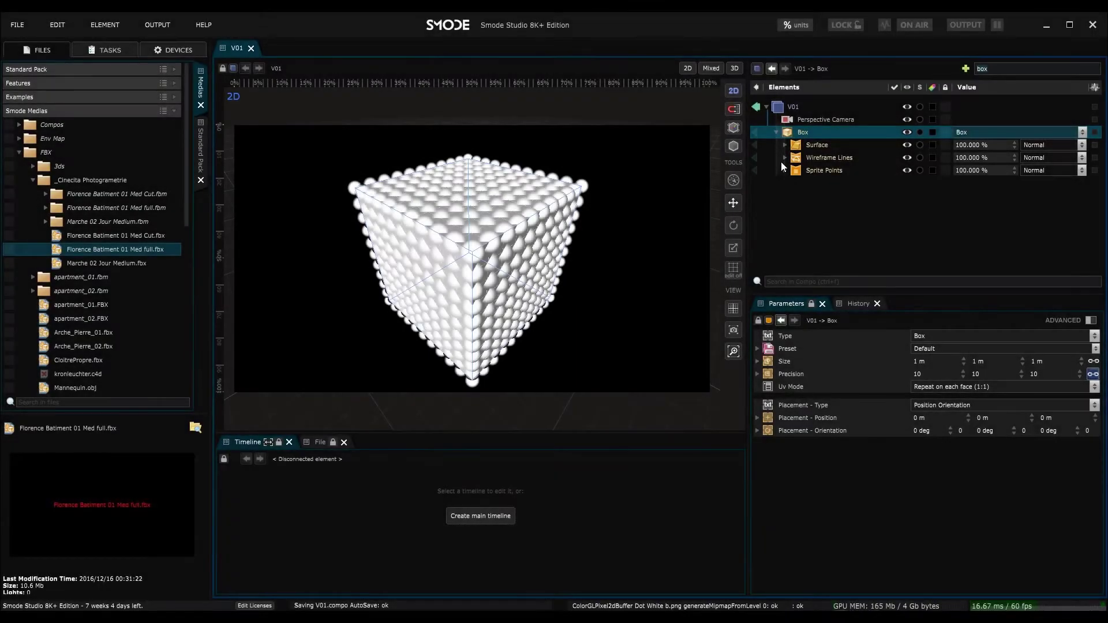
# Expand the box's three renderers and replace the Sprite Points image with Erable.png.
pyautogui.click(785, 170)
pyautogui.click(785, 157)
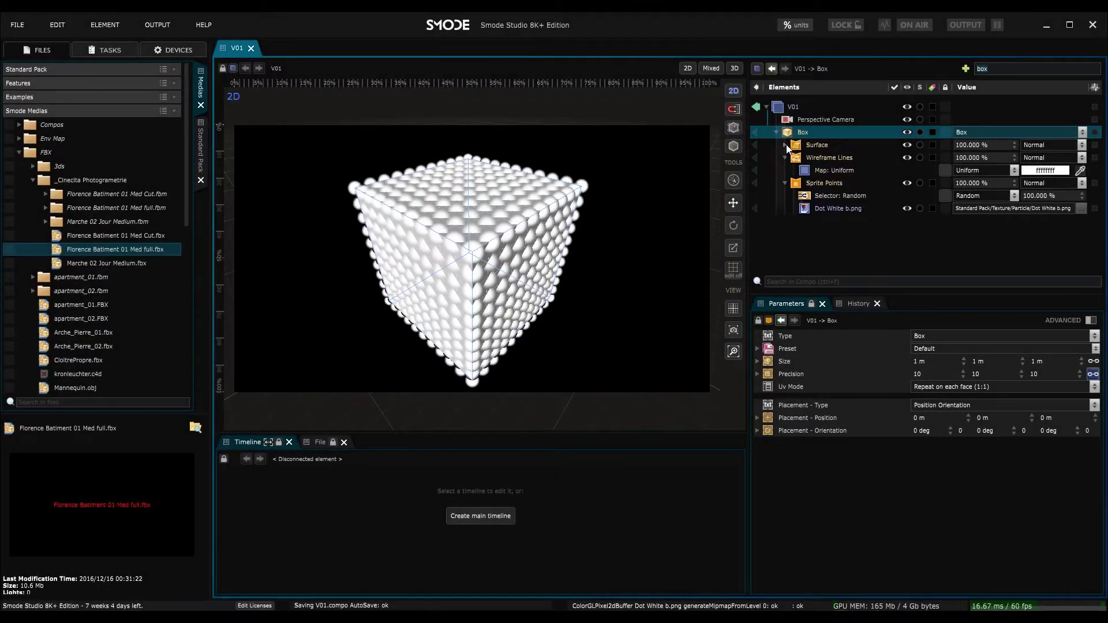
pyautogui.click(785, 146)
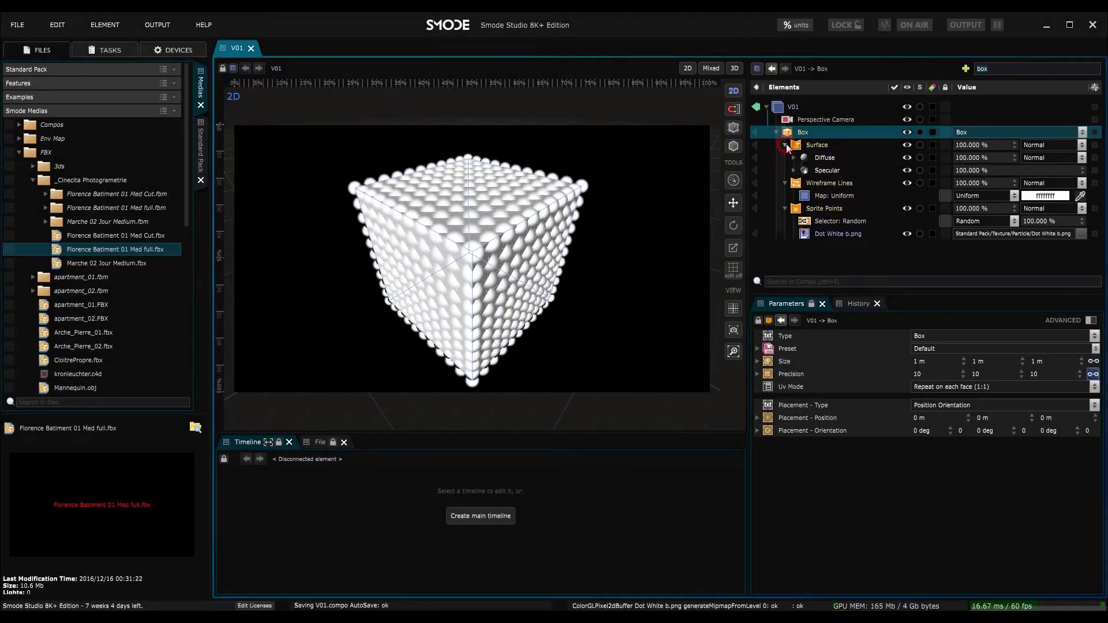
pyautogui.click(822, 230)
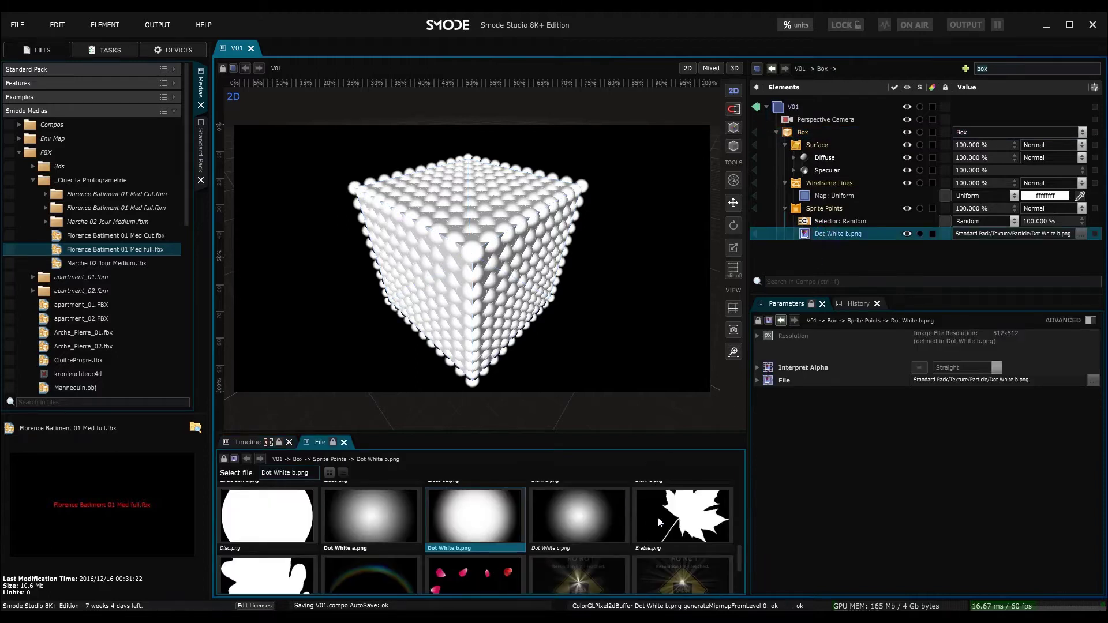
pyautogui.scroll(2, 658, 519)
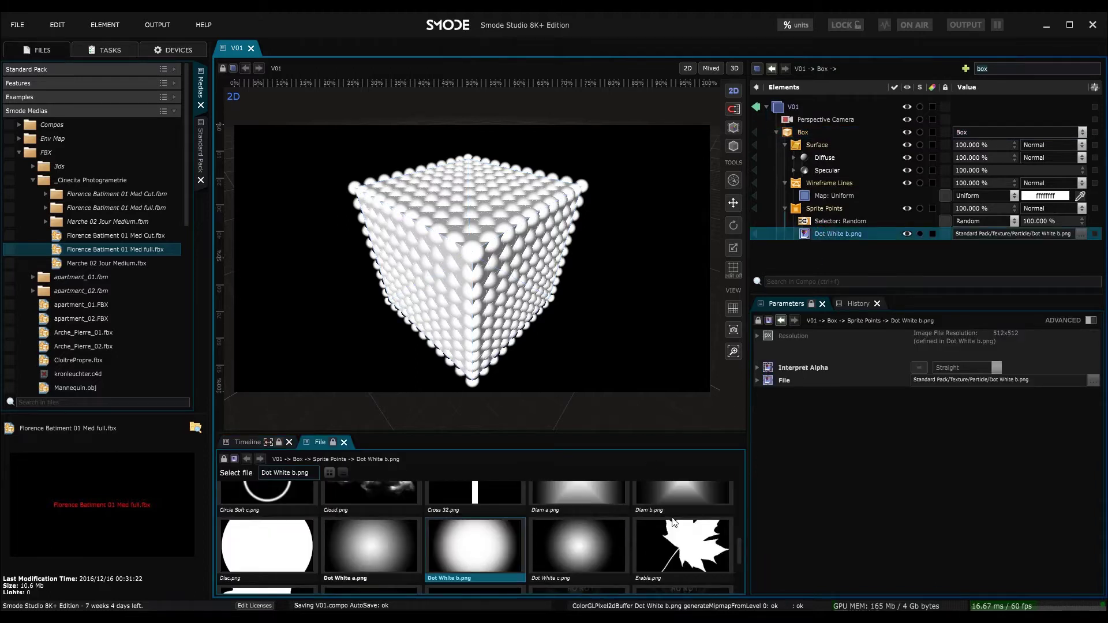
pyautogui.doubleClick(687, 569)
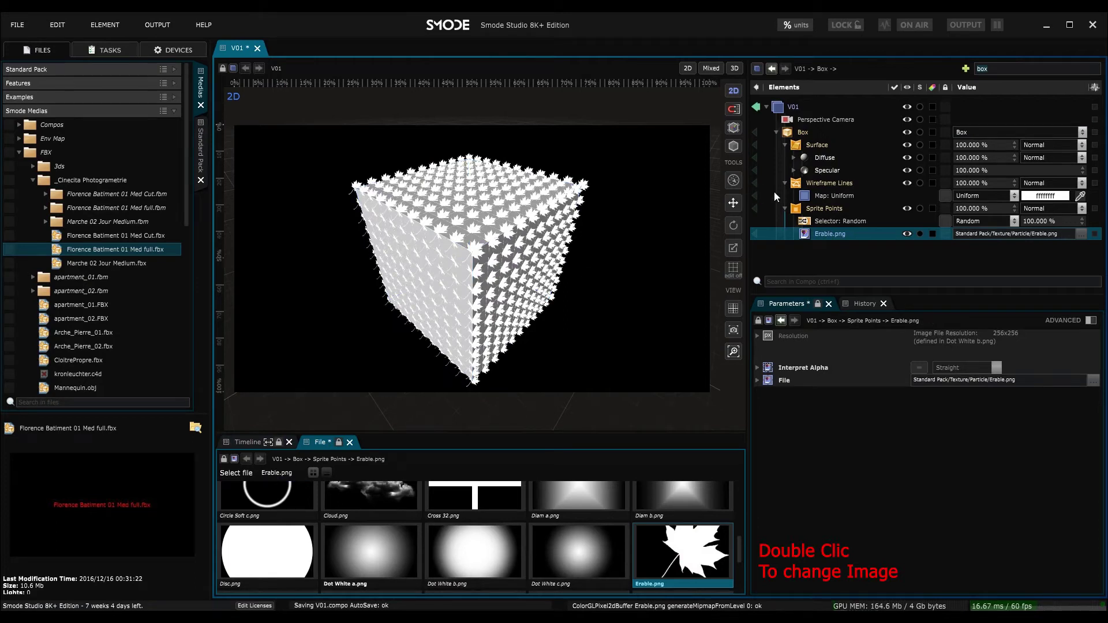
# Delete the Wireframe Lines and Sprite Points renderers from the box.
pyautogui.click(784, 207)
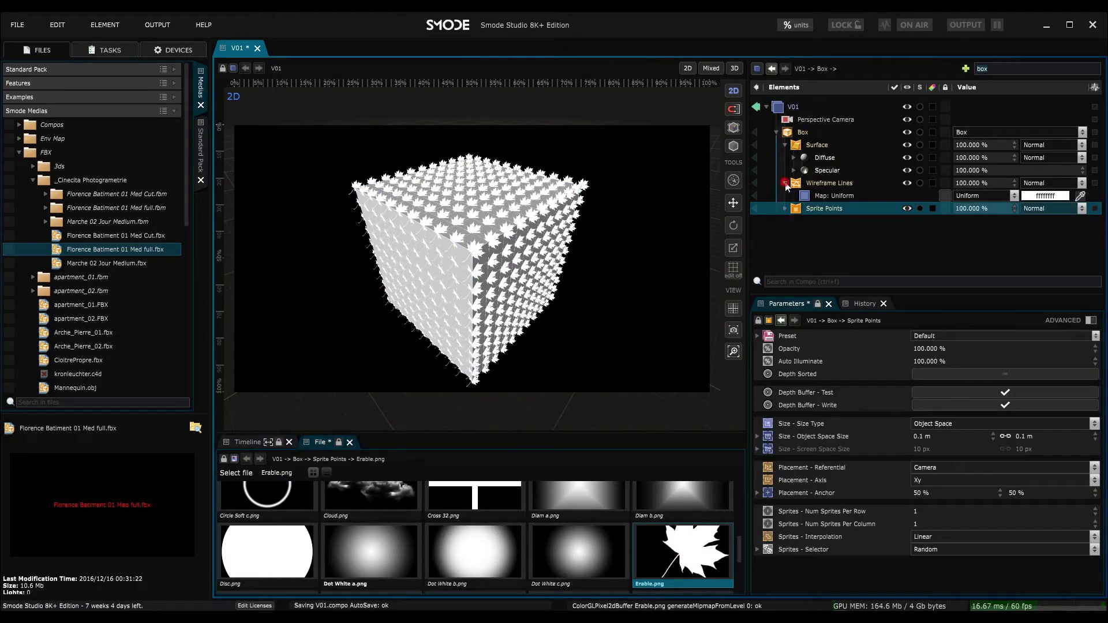
pyautogui.click(785, 183)
pyautogui.click(811, 185)
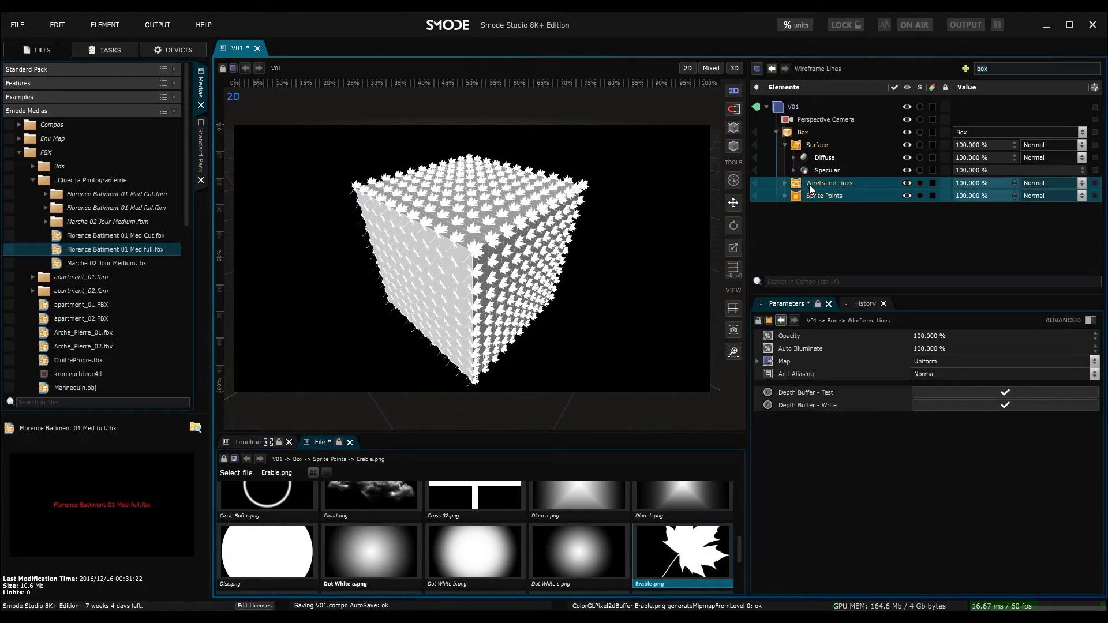
pyautogui.press('Delete')
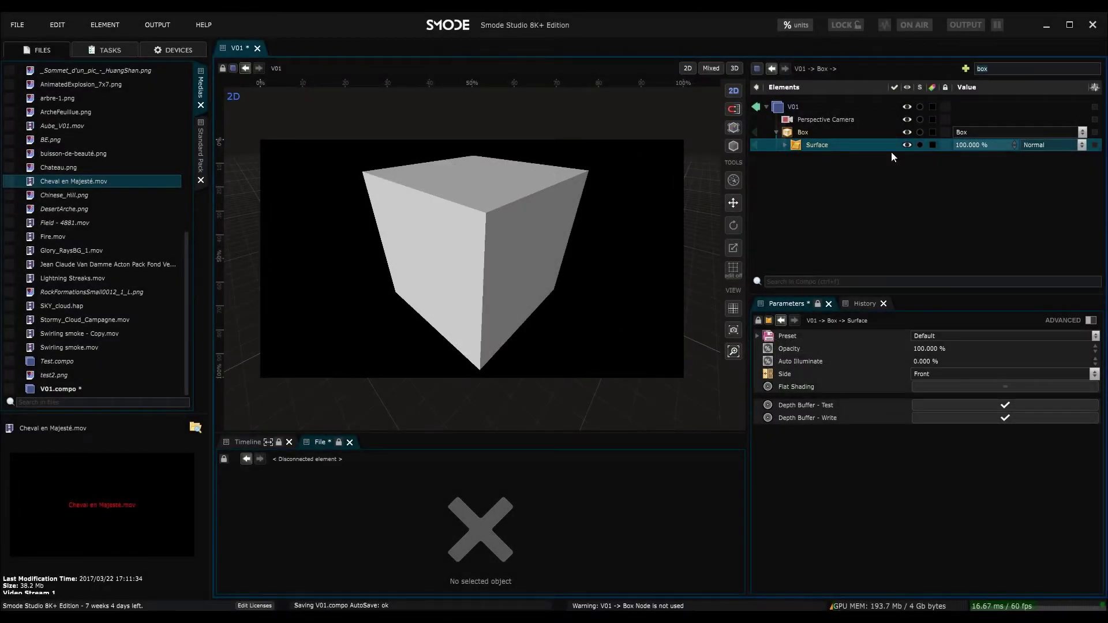
# Expand the box's Surface renderer and examine the parameters of its Diffuse and Specular components and the Diffuse map.
pyautogui.click(784, 145)
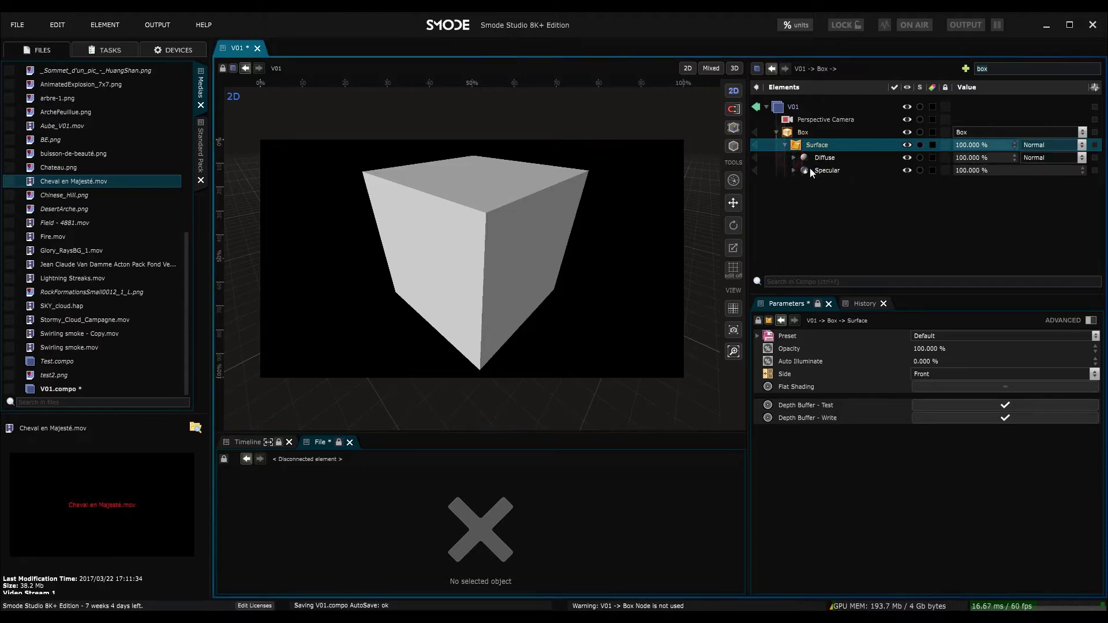
pyautogui.click(825, 158)
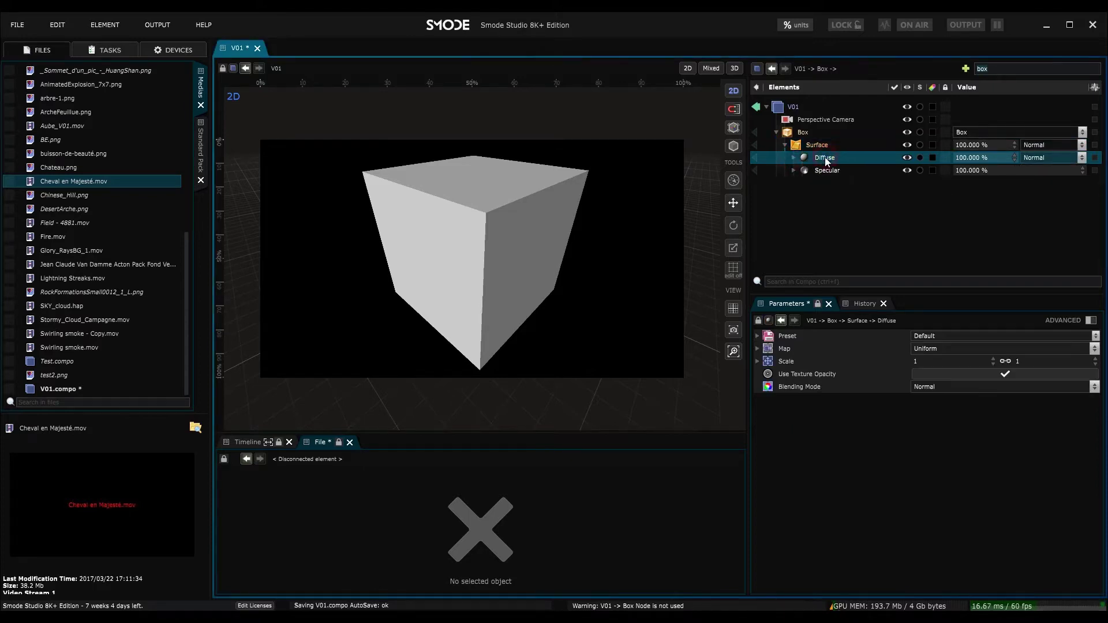
pyautogui.click(821, 171)
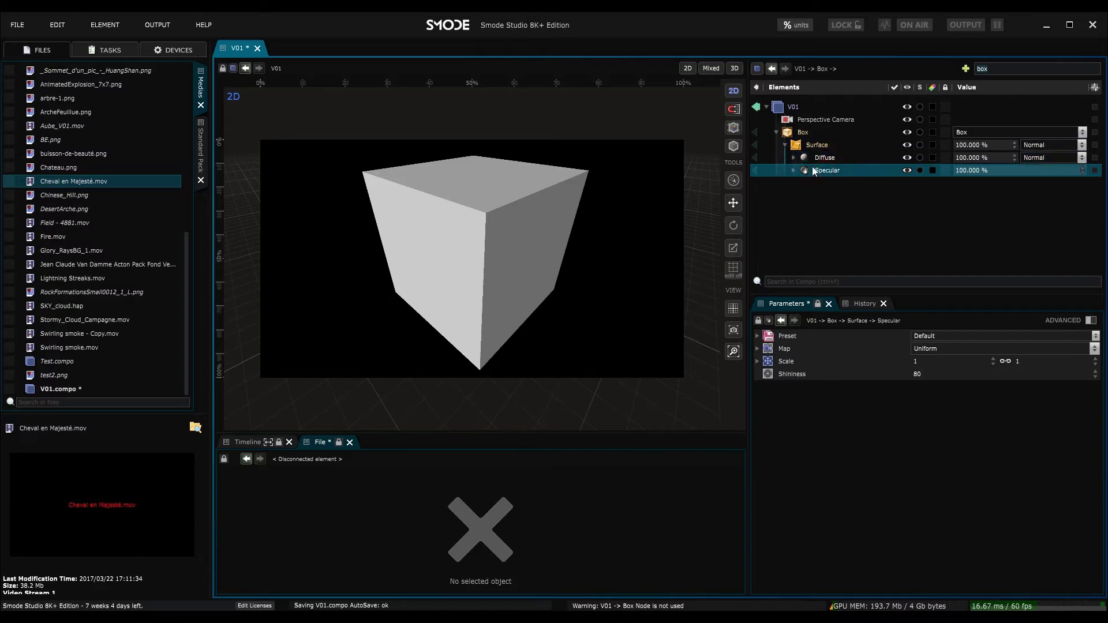
pyautogui.click(808, 157)
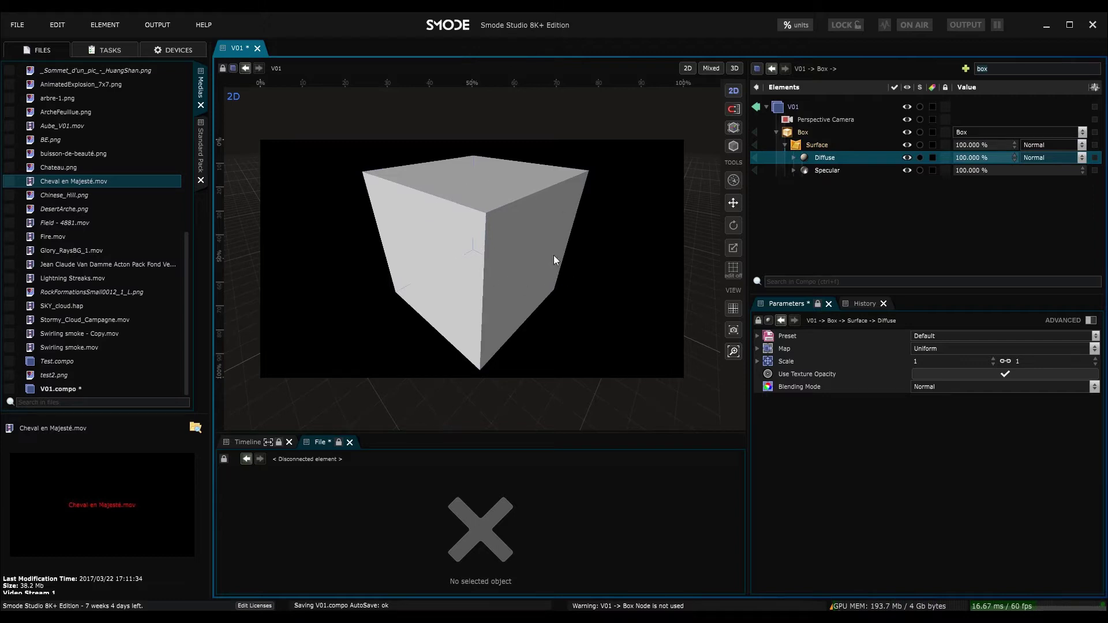
pyautogui.click(794, 158)
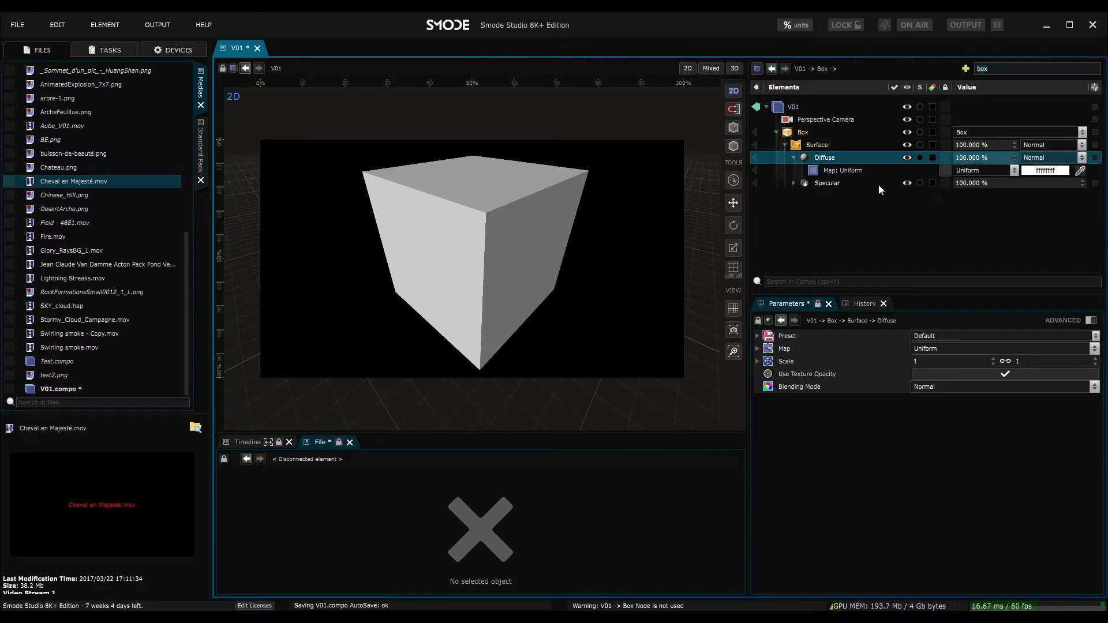
pyautogui.click(838, 172)
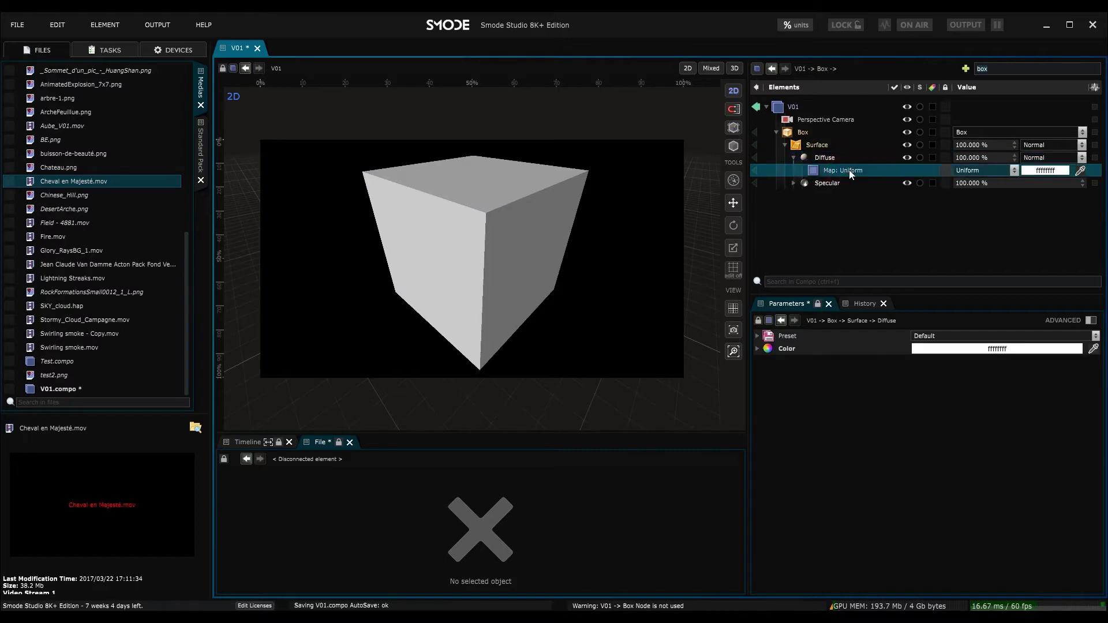
# Try out colours on the Diffuse component's Uniform map and change the map to Checker Board.
pyautogui.click(1036, 171)
pyautogui.moveTo(1036, 208); pyautogui.dragTo(954, 165)
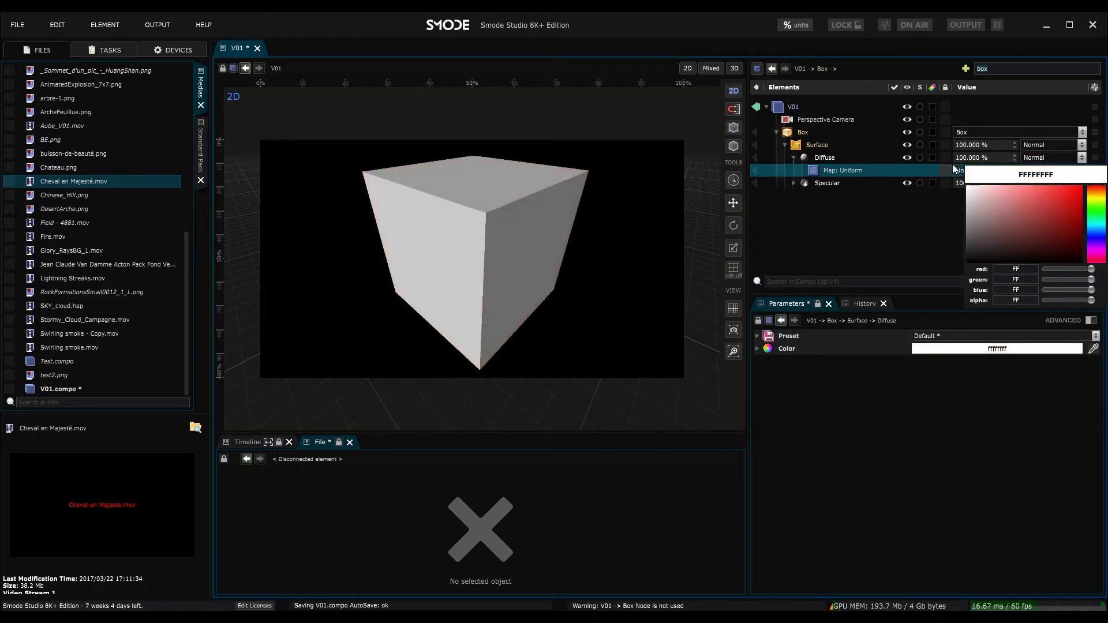
pyautogui.click(831, 168)
pyautogui.click(989, 169)
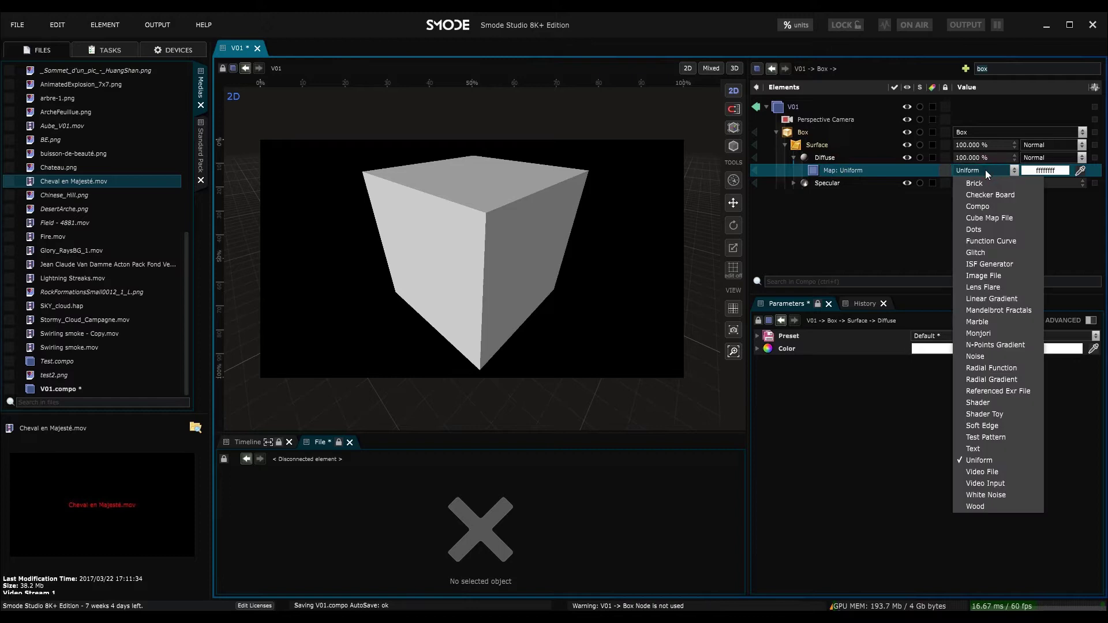
pyautogui.click(999, 195)
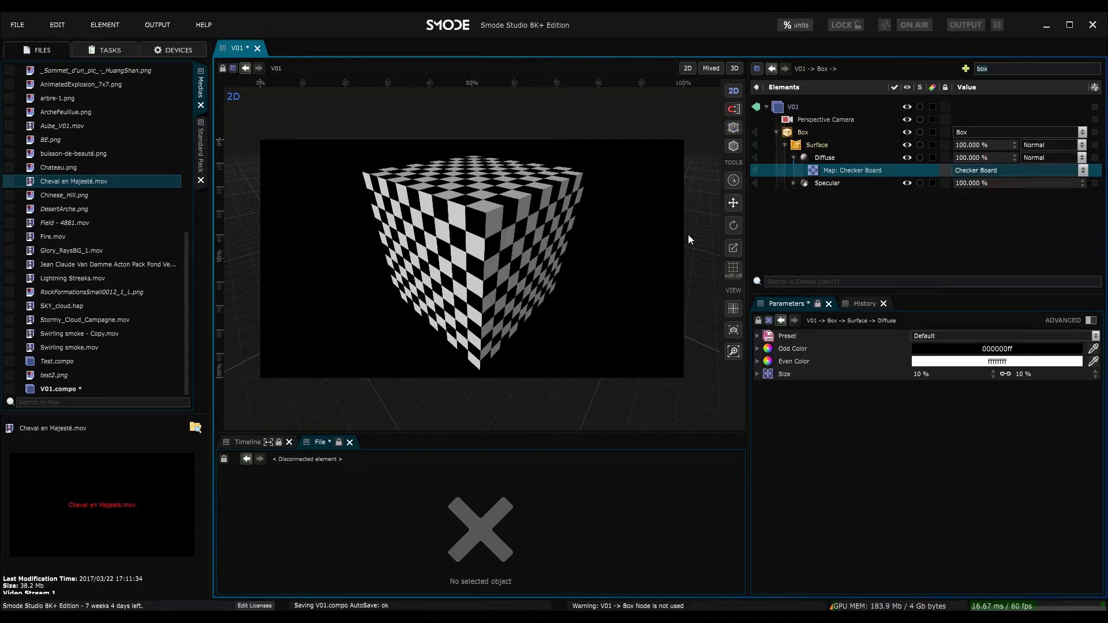
pyautogui.moveTo(509, 214); pyautogui.dragTo(508, 248)
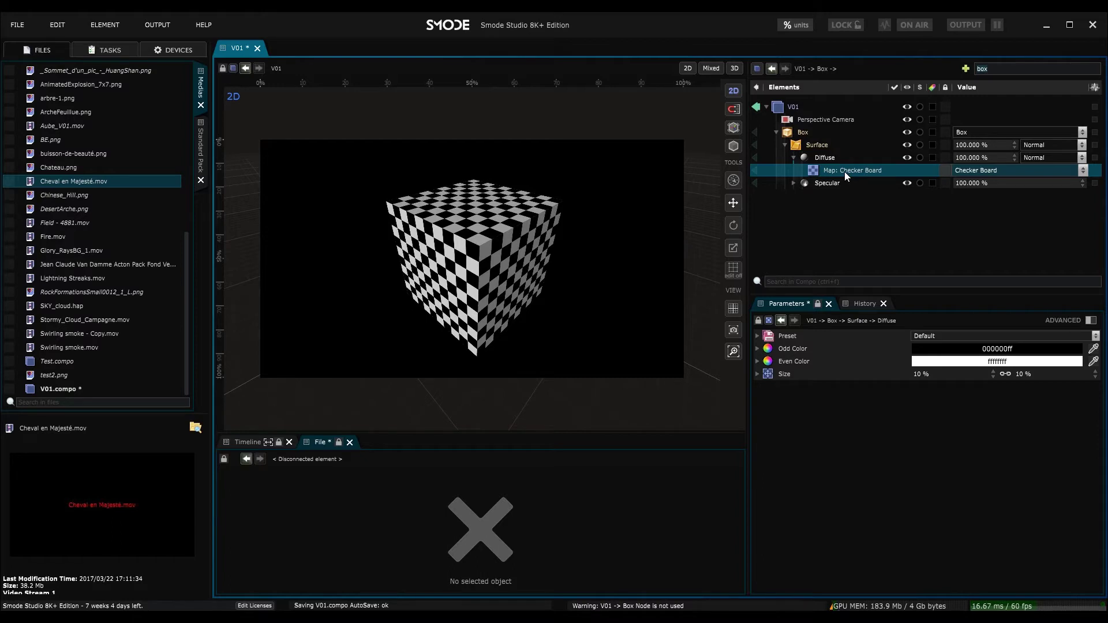
# Convert the Diffuse Checker Board map into a Compo that contains the checker board, and expand it.
pyautogui.hotkey('ctrl', 'shift', 'c')
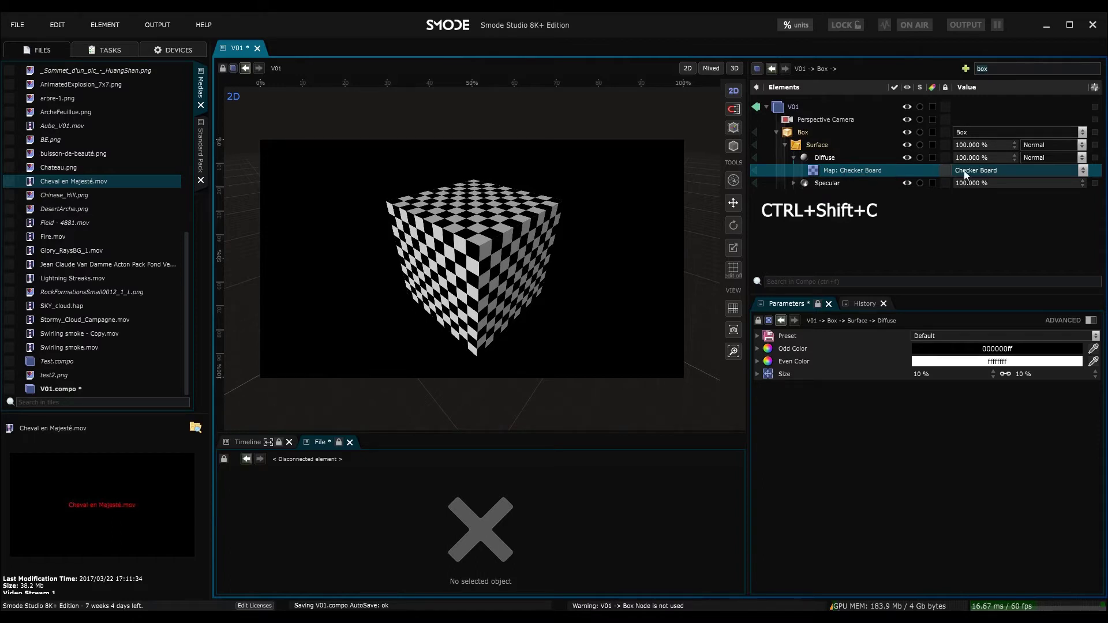
pyautogui.click(968, 172)
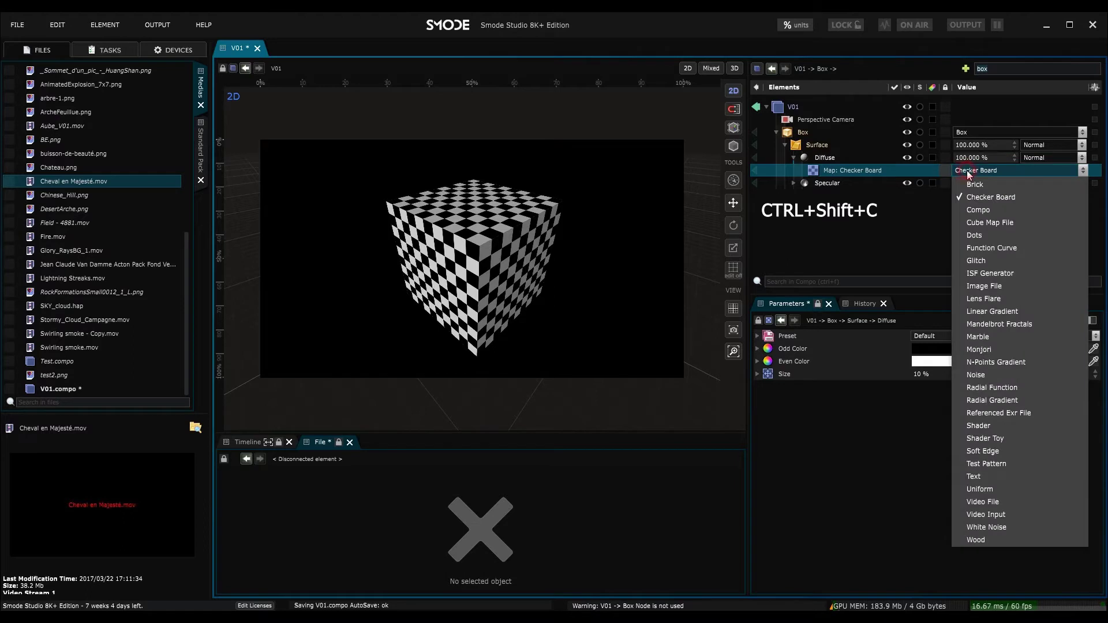
pyautogui.click(995, 214)
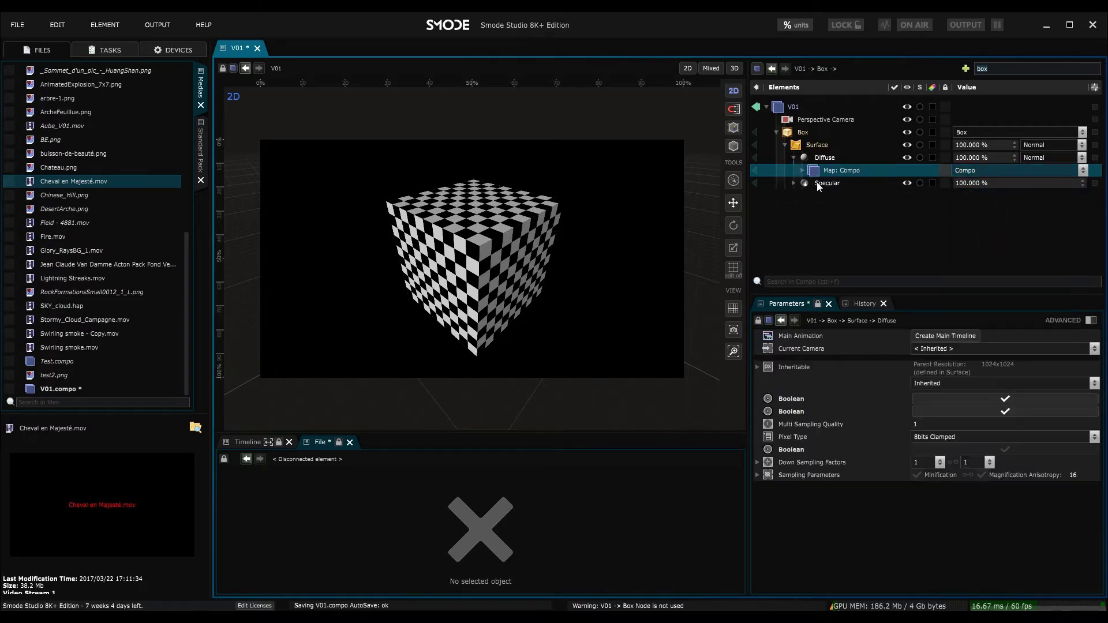
pyautogui.click(802, 171)
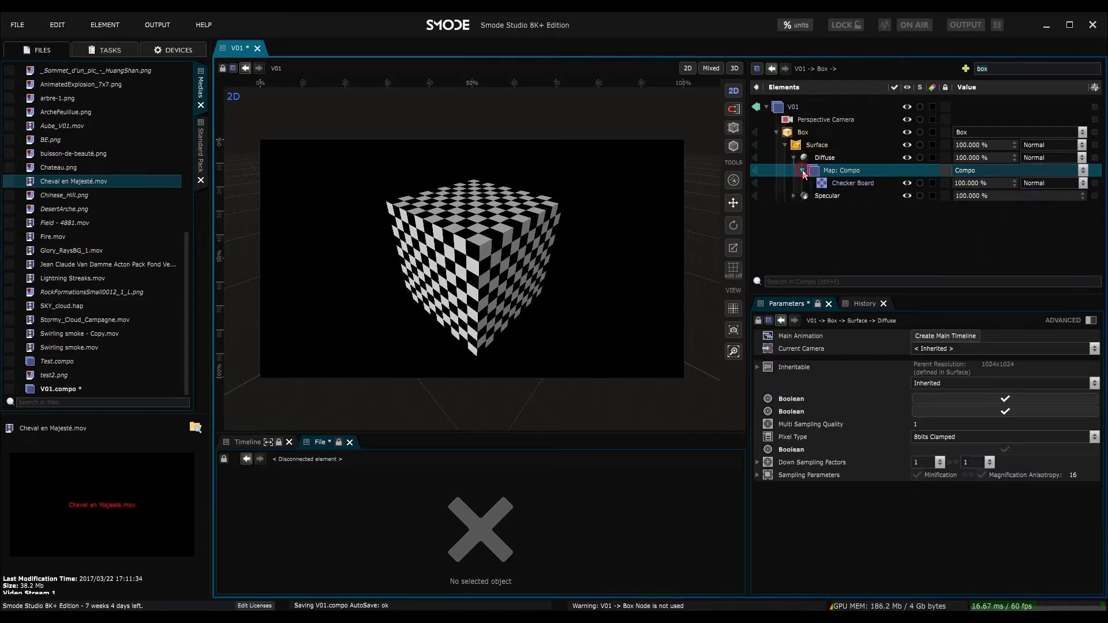
# Switch the visualization between the whole scene and the Diffuse Compo map, ending on the flat map.
pyautogui.click(757, 171)
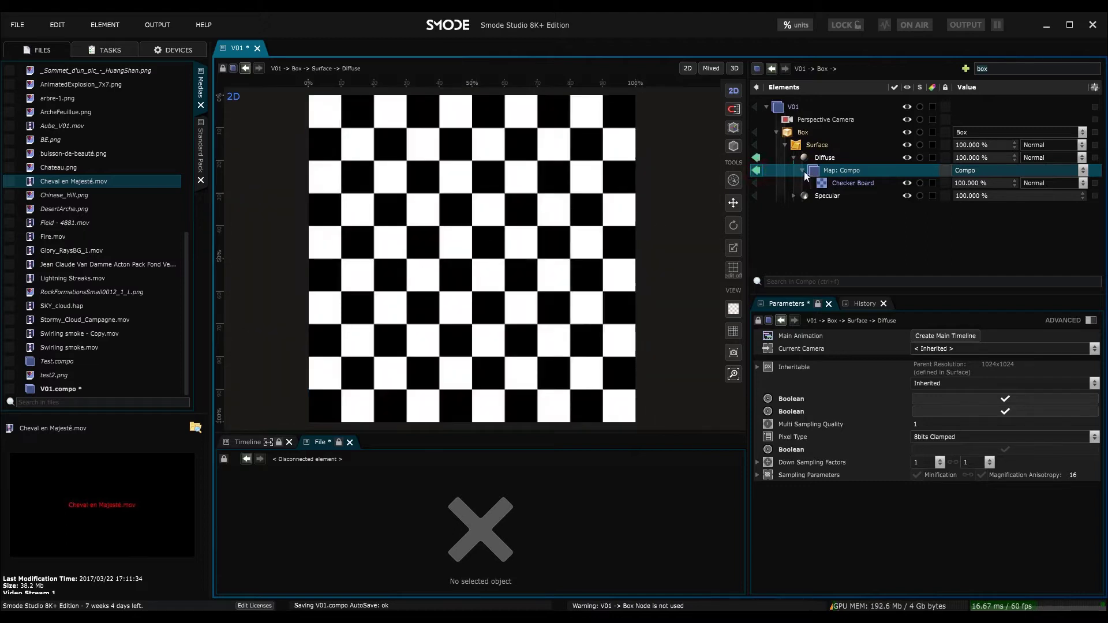
pyautogui.click(756, 171)
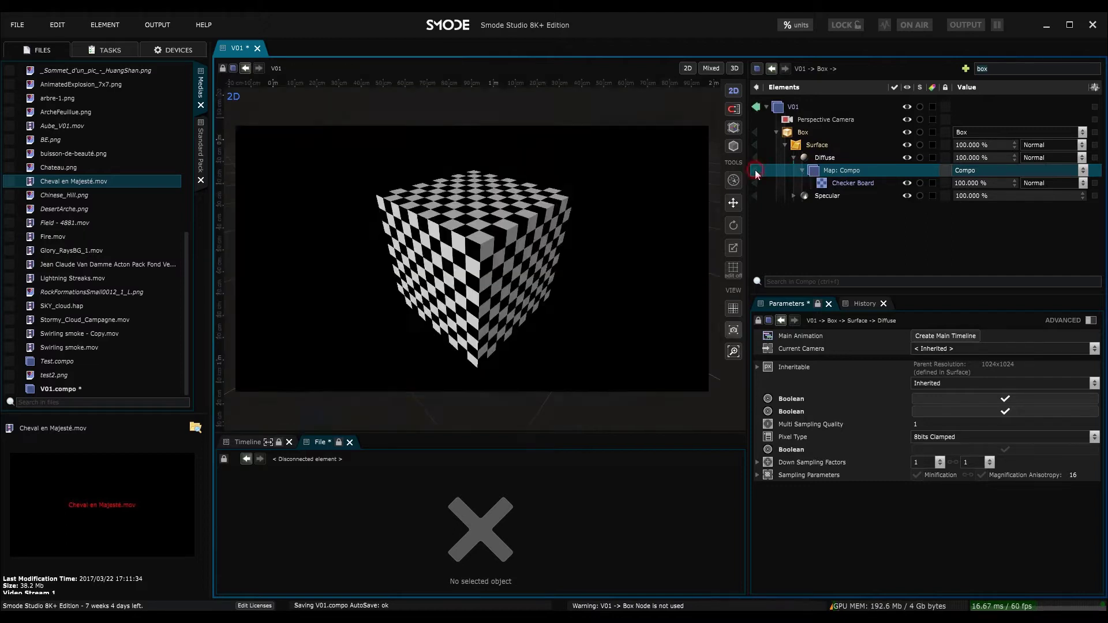
pyautogui.click(756, 170)
pyautogui.click(756, 171)
pyautogui.click(755, 170)
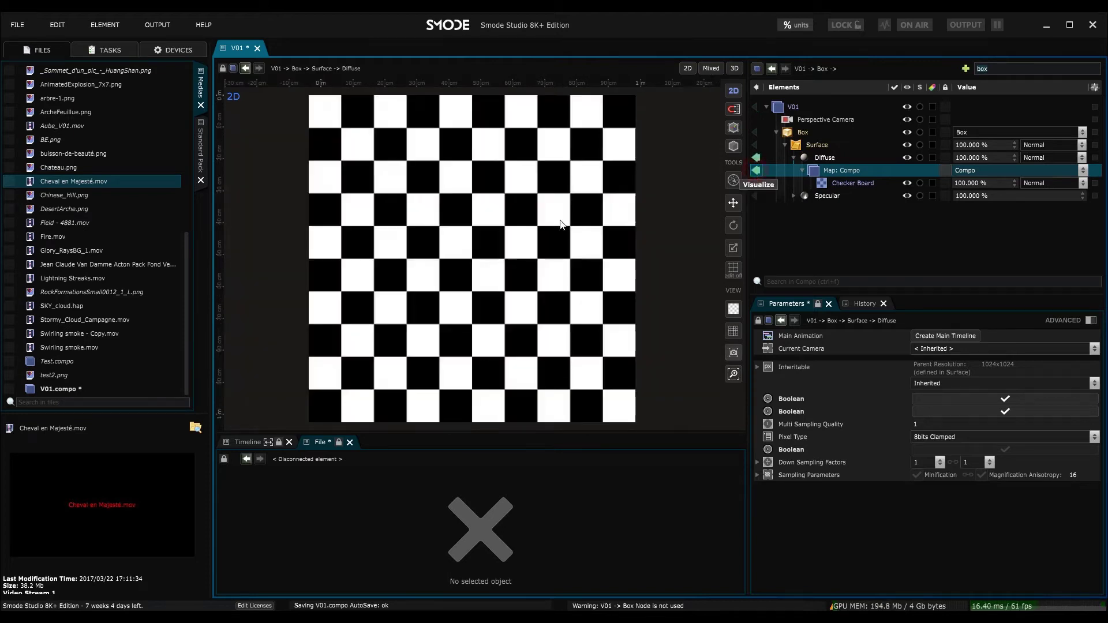
# Add Cheval en Majesté.mov to the Diffuse Compo, order it in front of the Checker Board and play it standalone.
pyautogui.moveTo(58, 188); pyautogui.dragTo(843, 182)
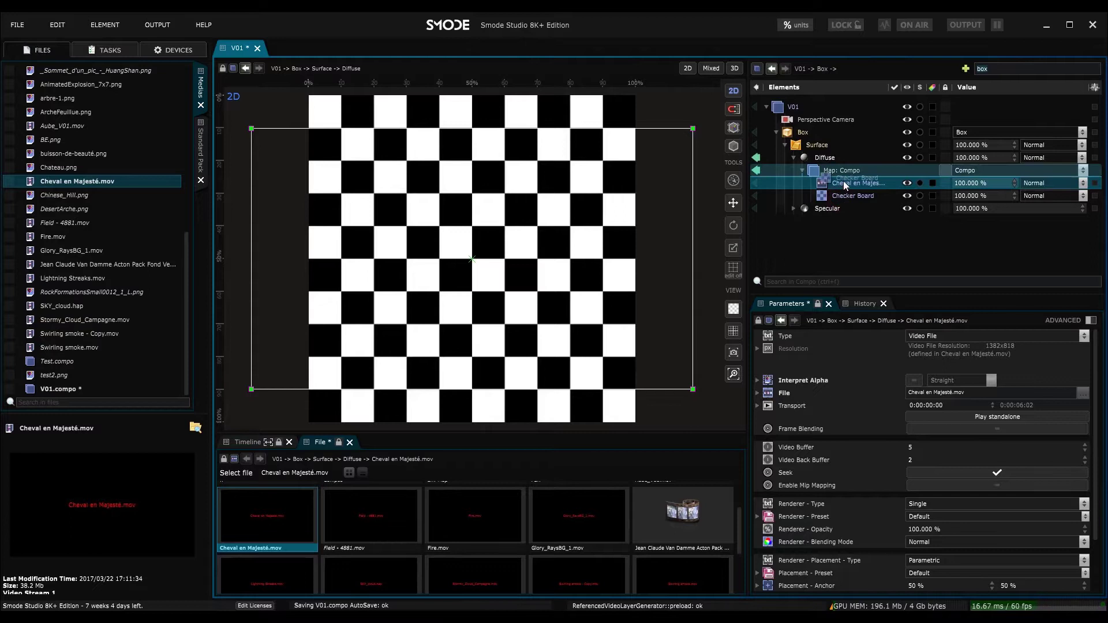
pyautogui.click(846, 197)
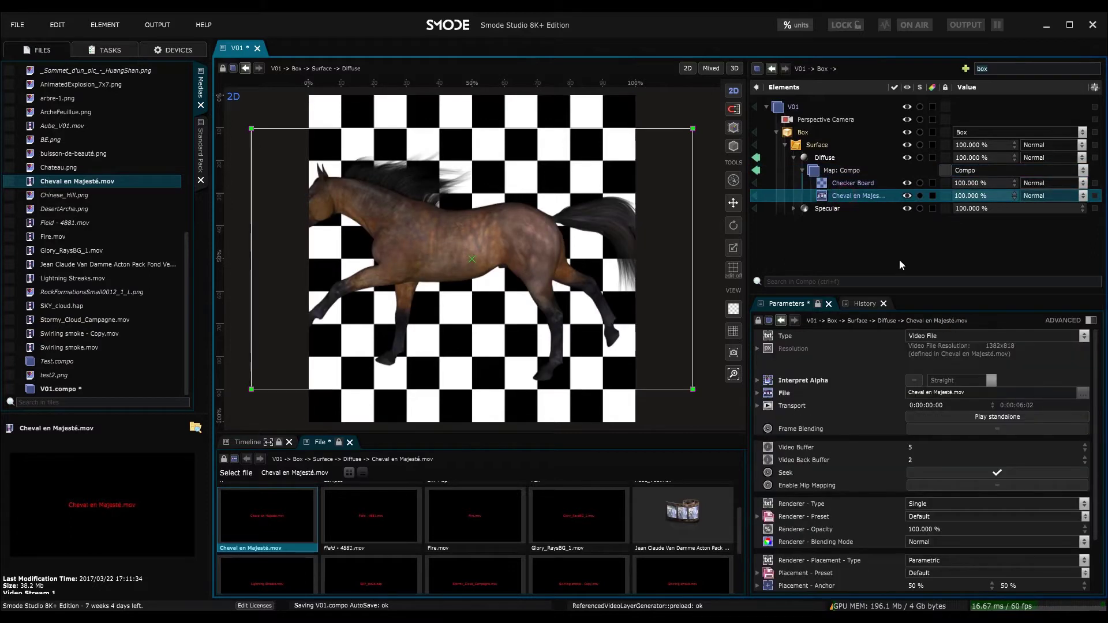
pyautogui.click(986, 417)
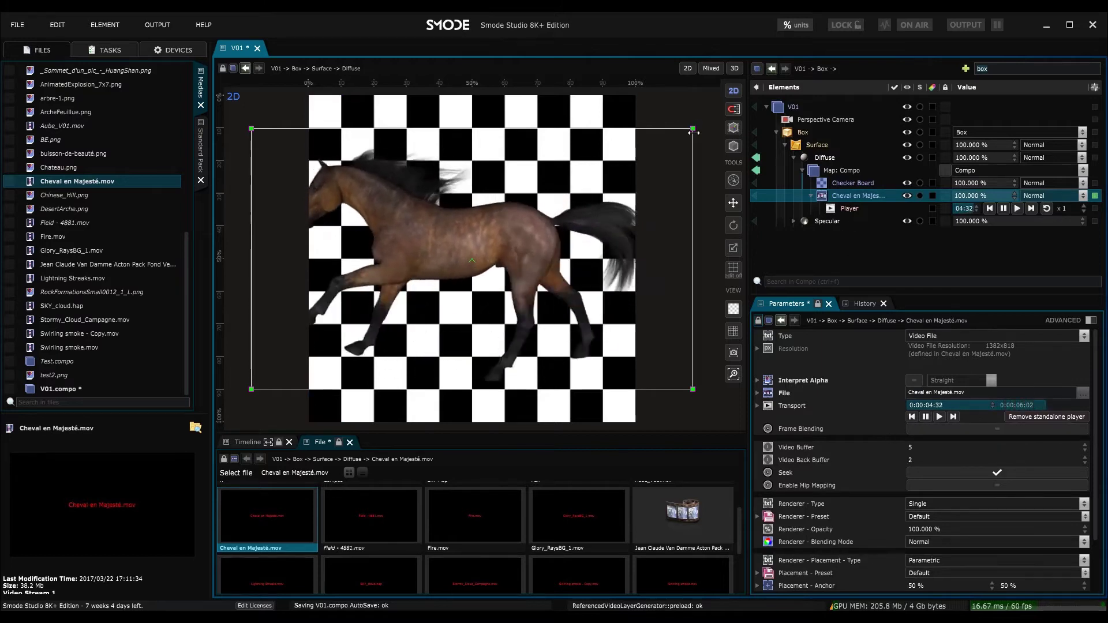
# Scale the horse video down, centre it on the checker board, and return to viewing the whole scene.
pyautogui.moveTo(694, 133); pyautogui.dragTo(607, 181)
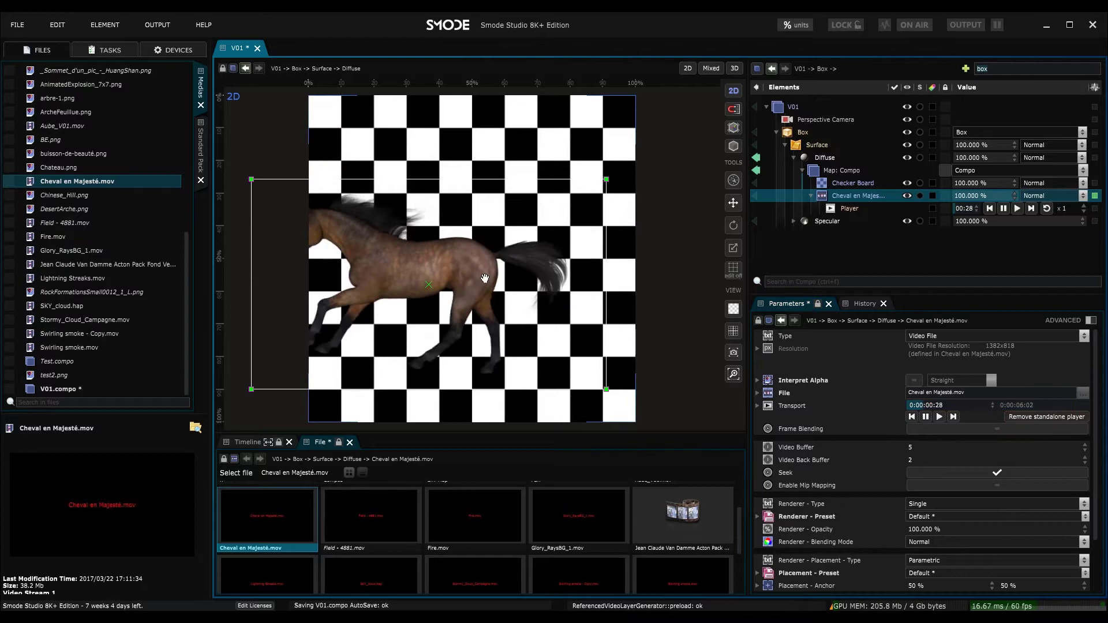
pyautogui.moveTo(485, 278); pyautogui.dragTo(528, 268)
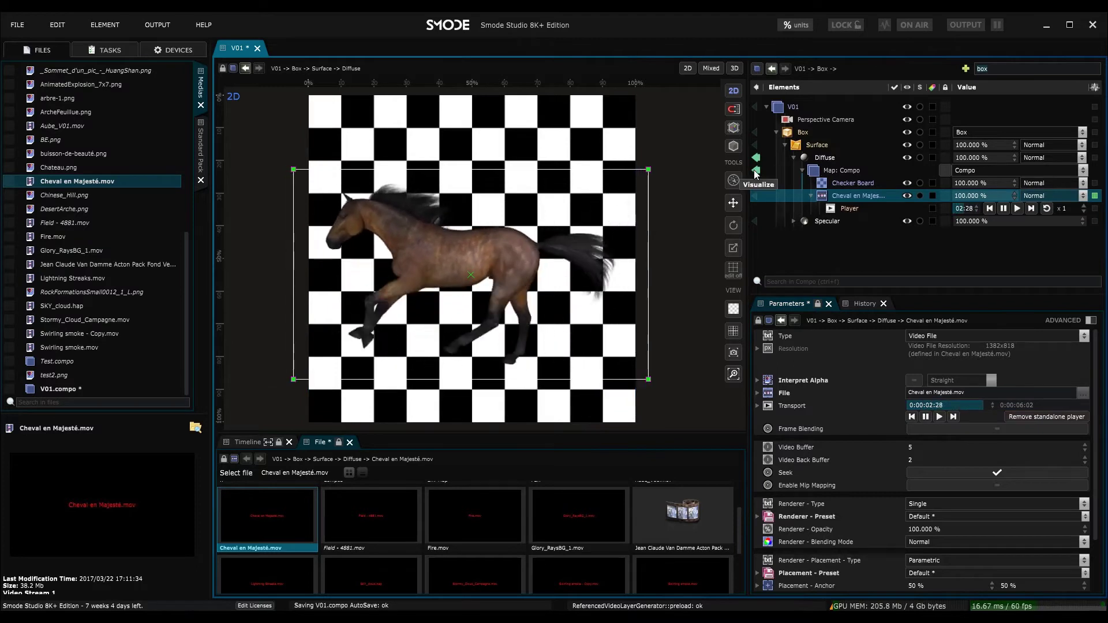
pyautogui.click(756, 170)
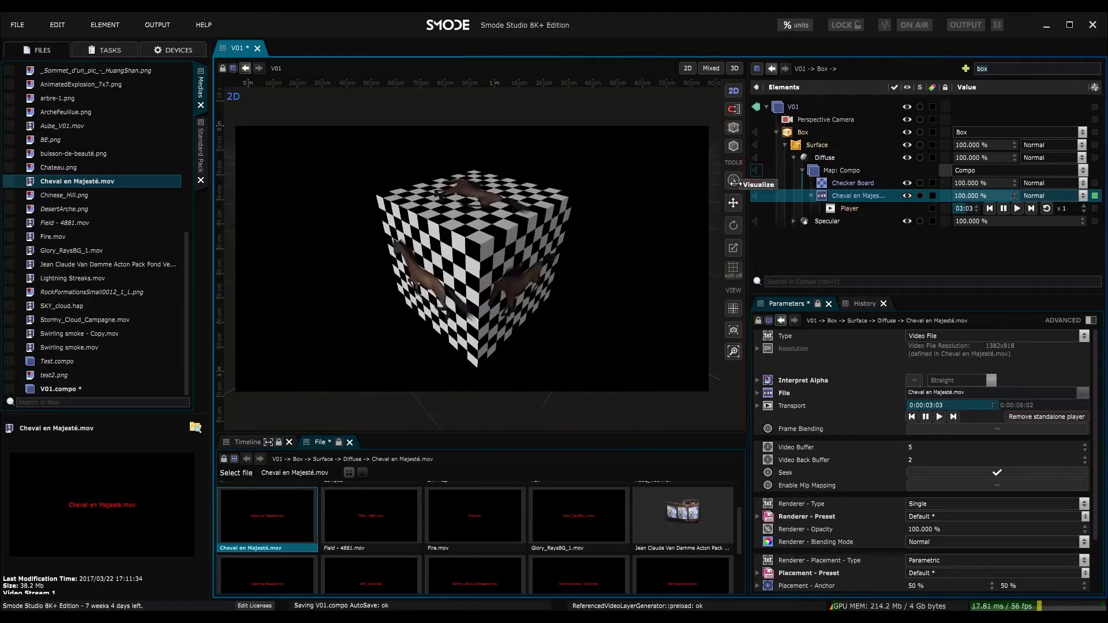
# Examine the box with the horse and checker board texture from several angles, and review its element hierarchy.
pyautogui.click(840, 171)
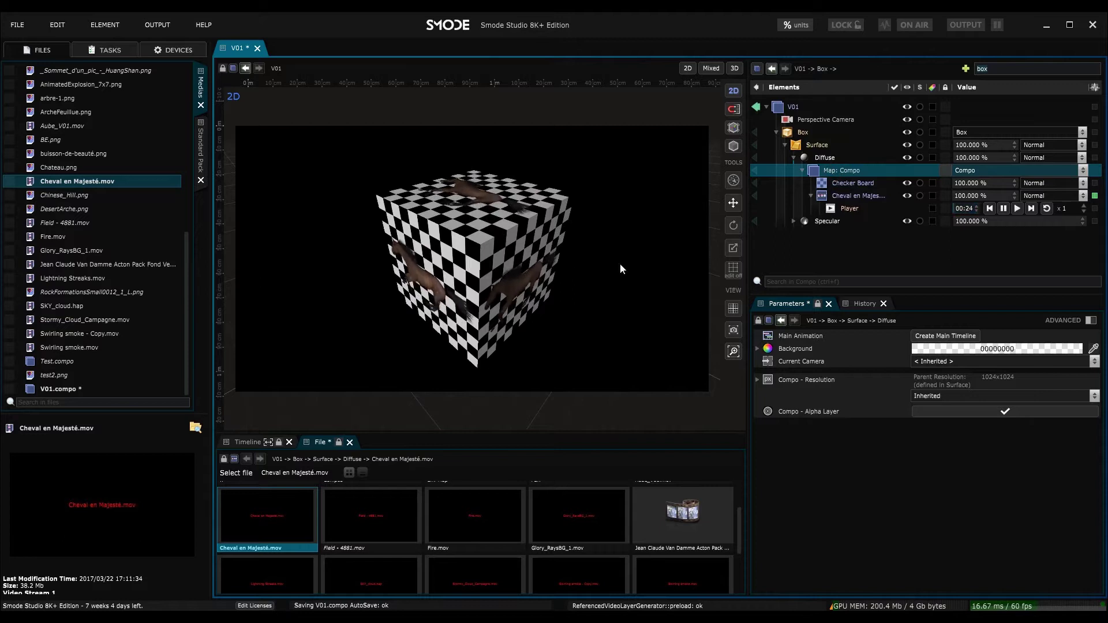
pyautogui.moveTo(619, 262); pyautogui.dragTo(528, 280, button='right')
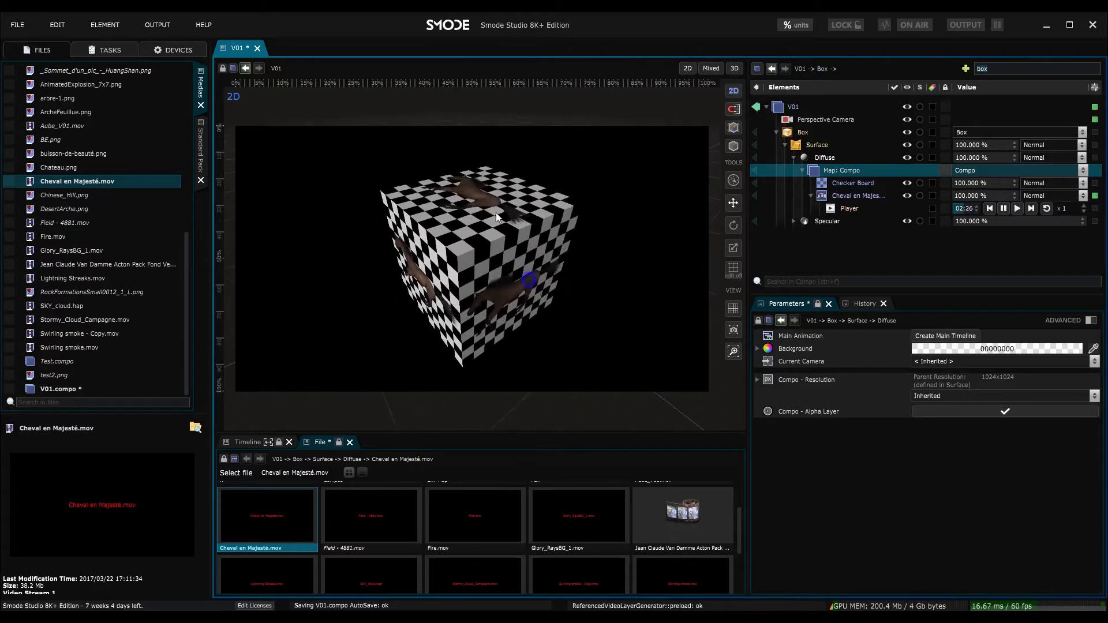
pyautogui.moveTo(496, 216); pyautogui.dragTo(511, 229)
pyautogui.click(806, 195)
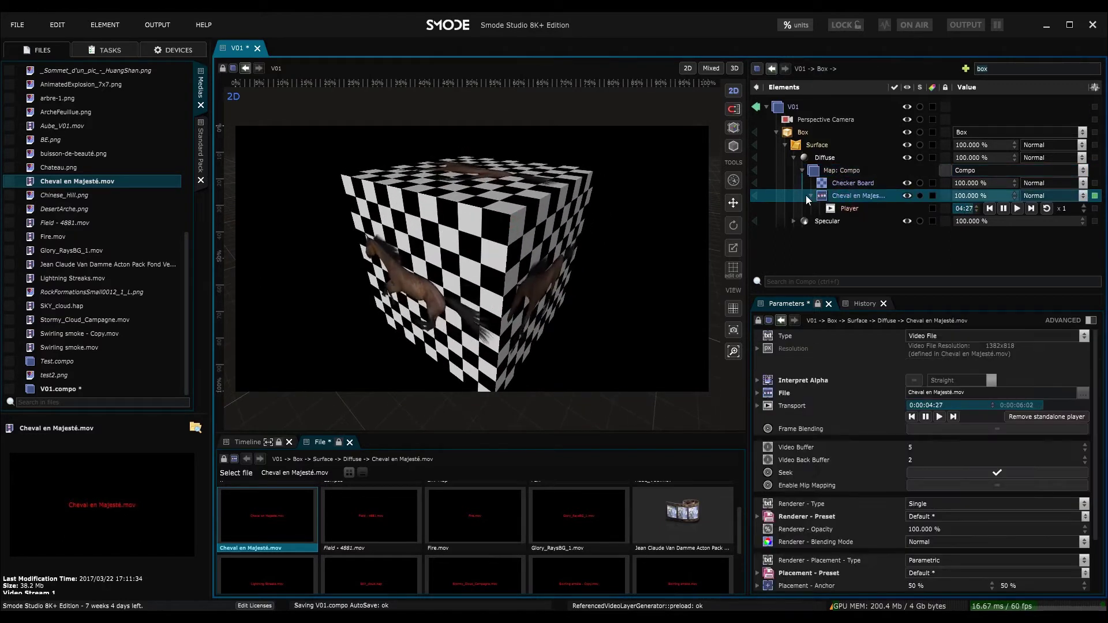
pyautogui.click(809, 195)
pyautogui.moveTo(511, 295); pyautogui.dragTo(618, 255)
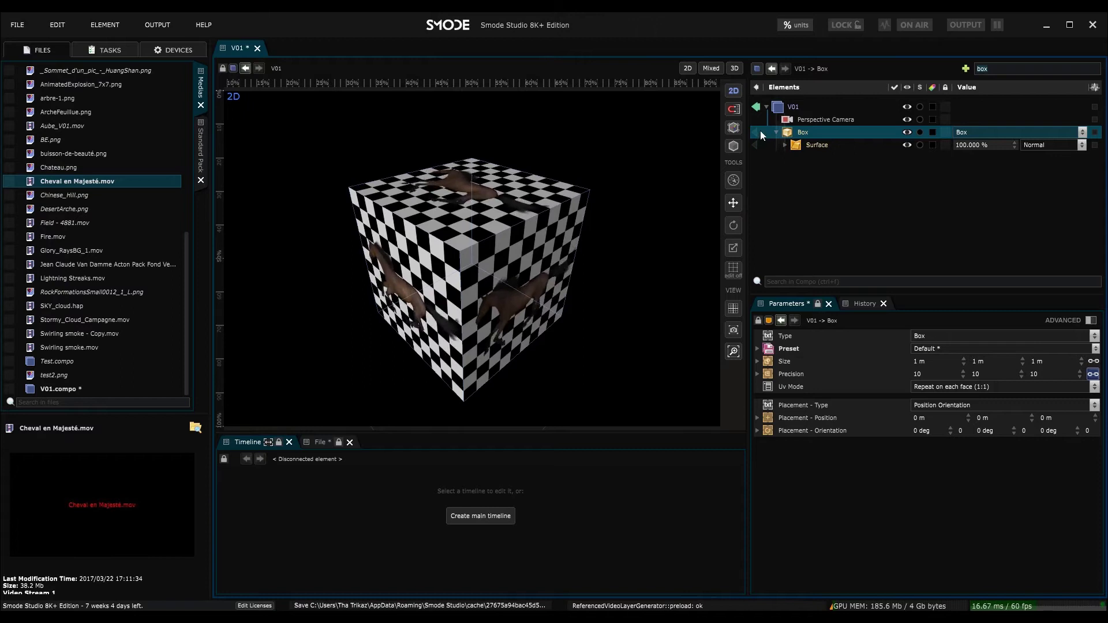
pyautogui.click(785, 145)
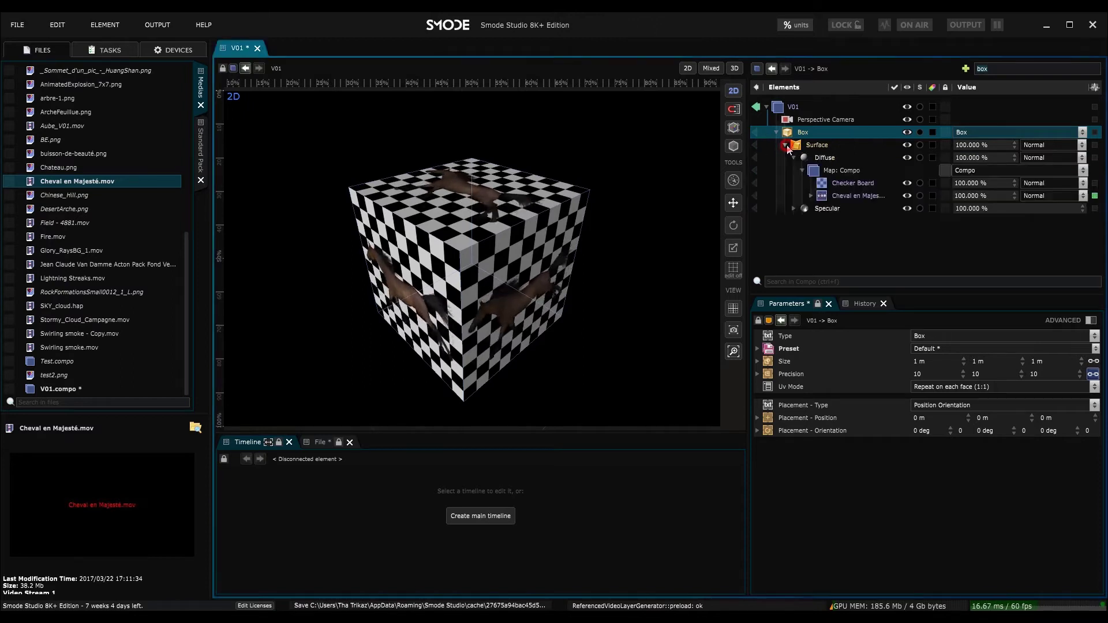
pyautogui.click(757, 169)
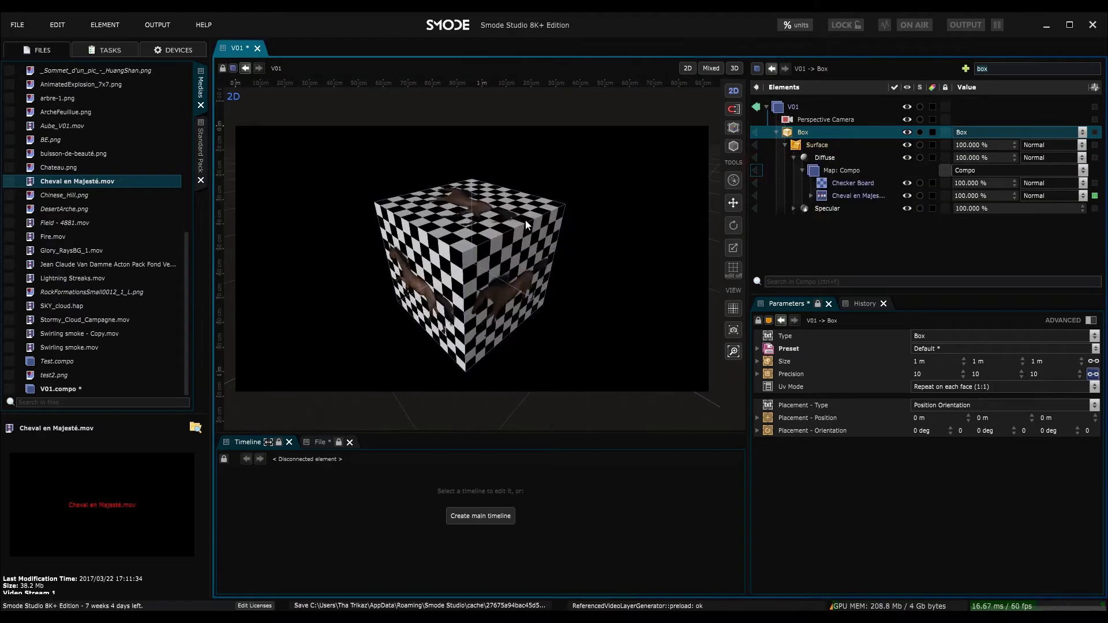
pyautogui.moveTo(484, 221)
pyautogui.keyDown('alt'); pyautogui.mouseDown()
pyautogui.moveTo(575, 238)
pyautogui.moveTo(664, 229)
pyautogui.moveTo(481, 224)
pyautogui.moveTo(490, 215)
pyautogui.mouseUp(); pyautogui.keyUp('alt')
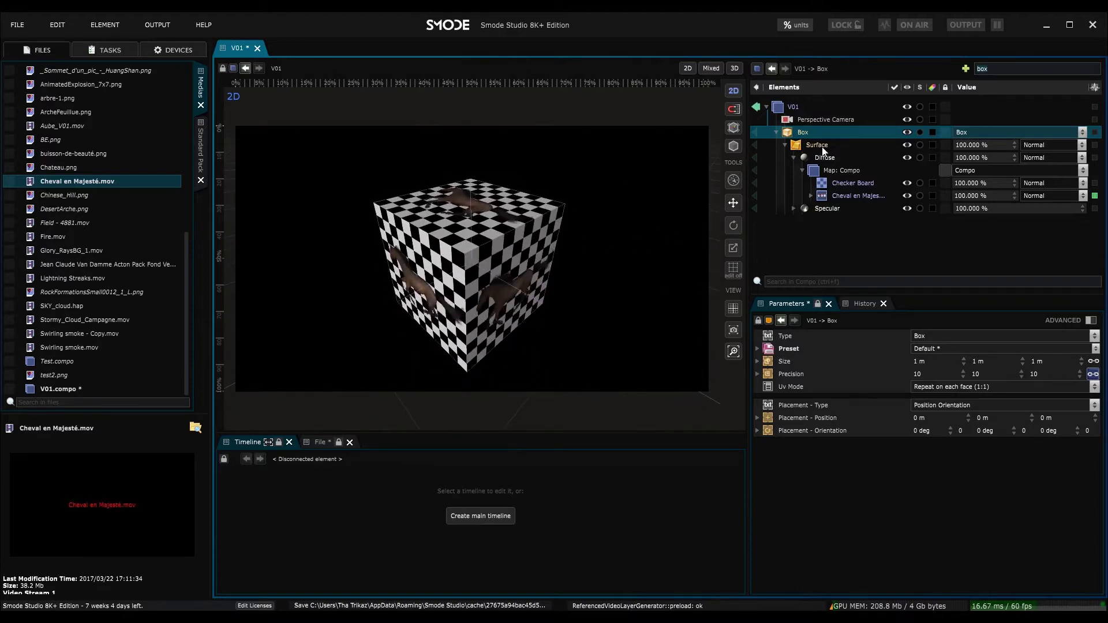
# Set the box's UV Mode to Cross Horizontal (4:3) and check the mapping from several sides.
pyautogui.click(784, 145)
pyautogui.click(787, 134)
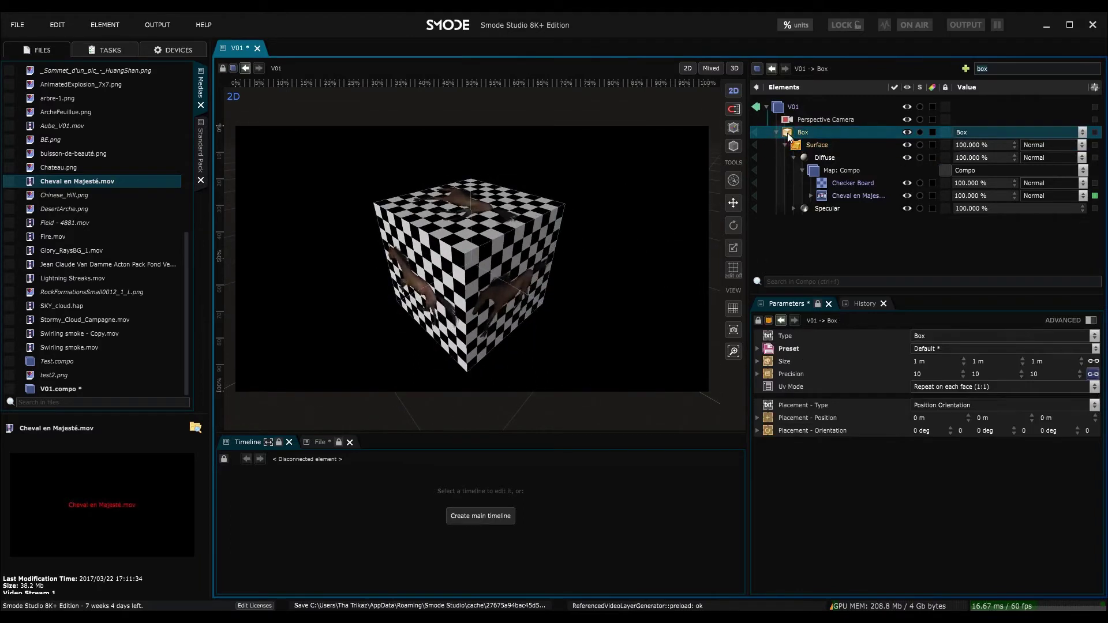
pyautogui.click(946, 387)
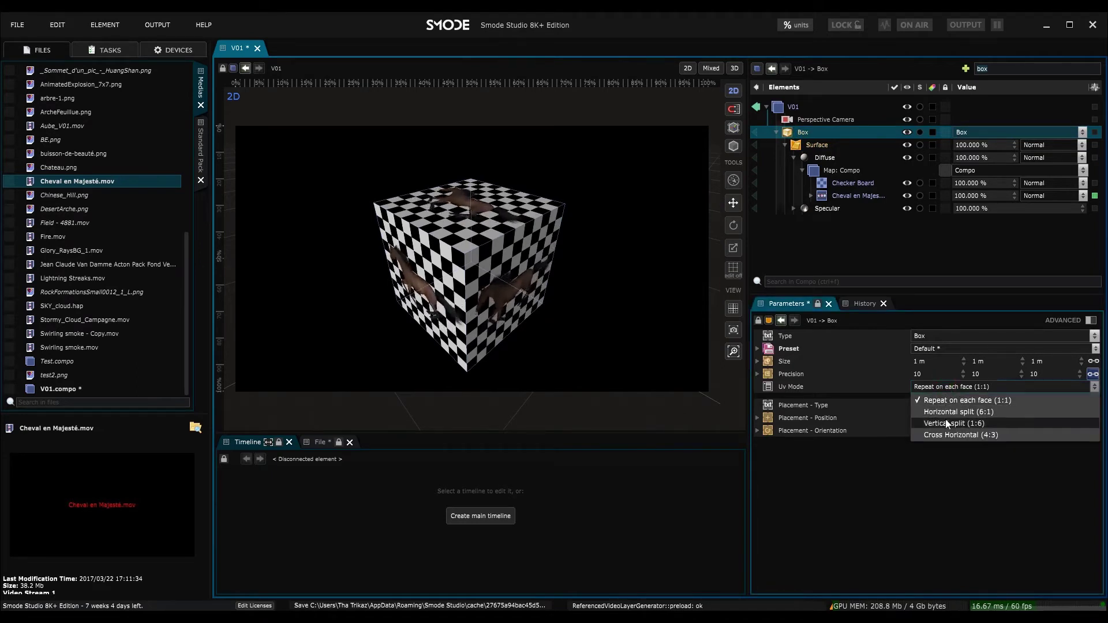
pyautogui.click(950, 434)
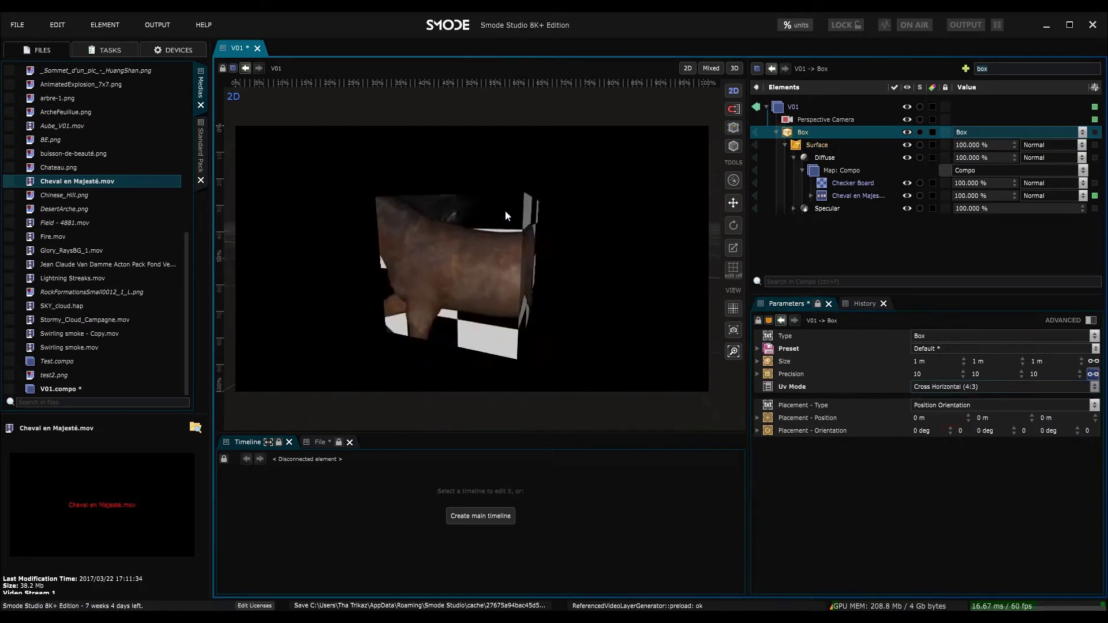
pyautogui.moveTo(505, 211); pyautogui.dragTo(683, 259, button='middle')
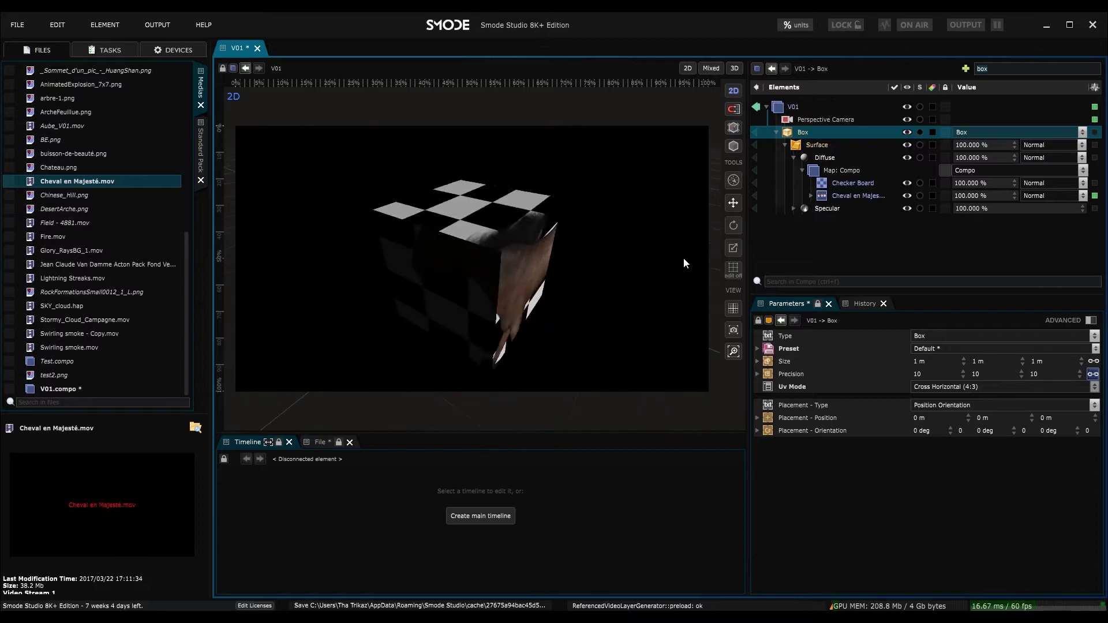
pyautogui.moveTo(683, 258); pyautogui.dragTo(485, 256)
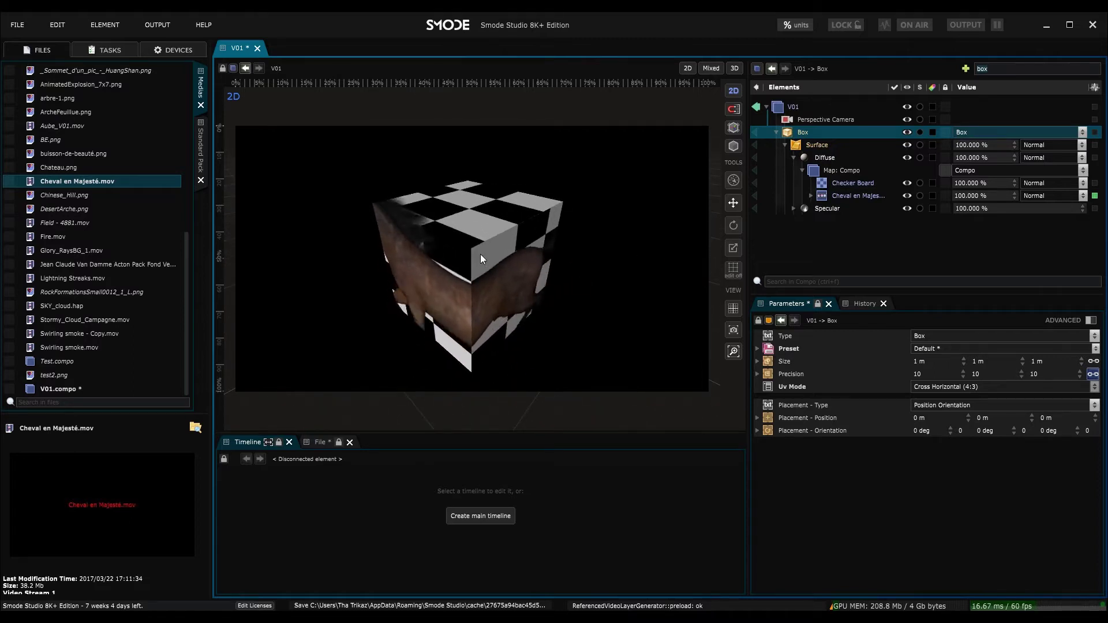
pyautogui.rightClick(709, 133)
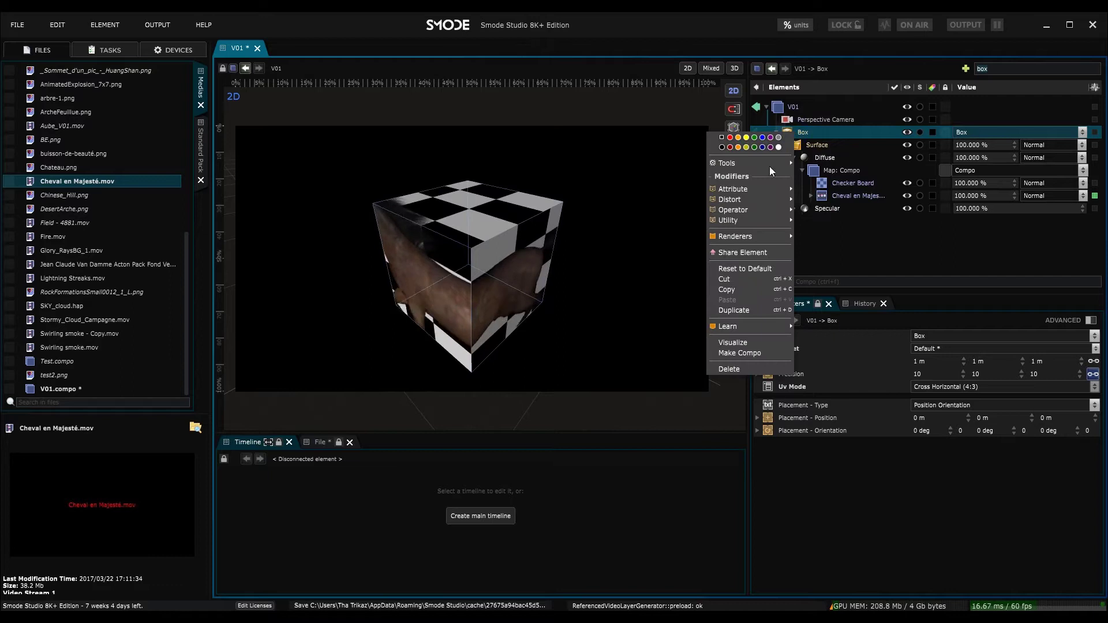
pyautogui.moveTo(747, 188)
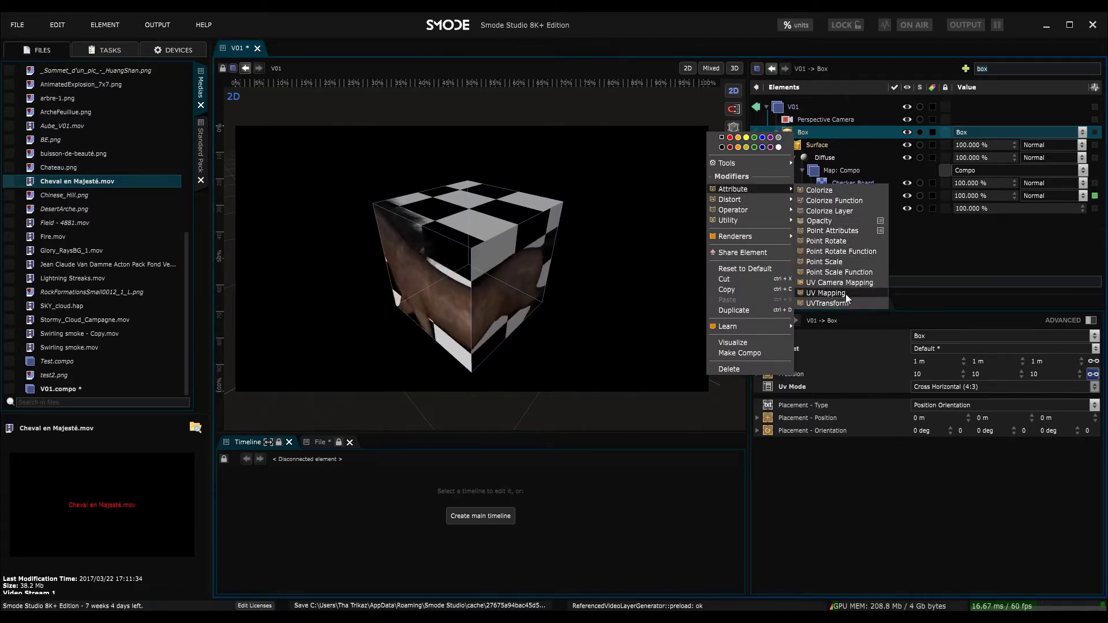
pyautogui.click(1015, 234)
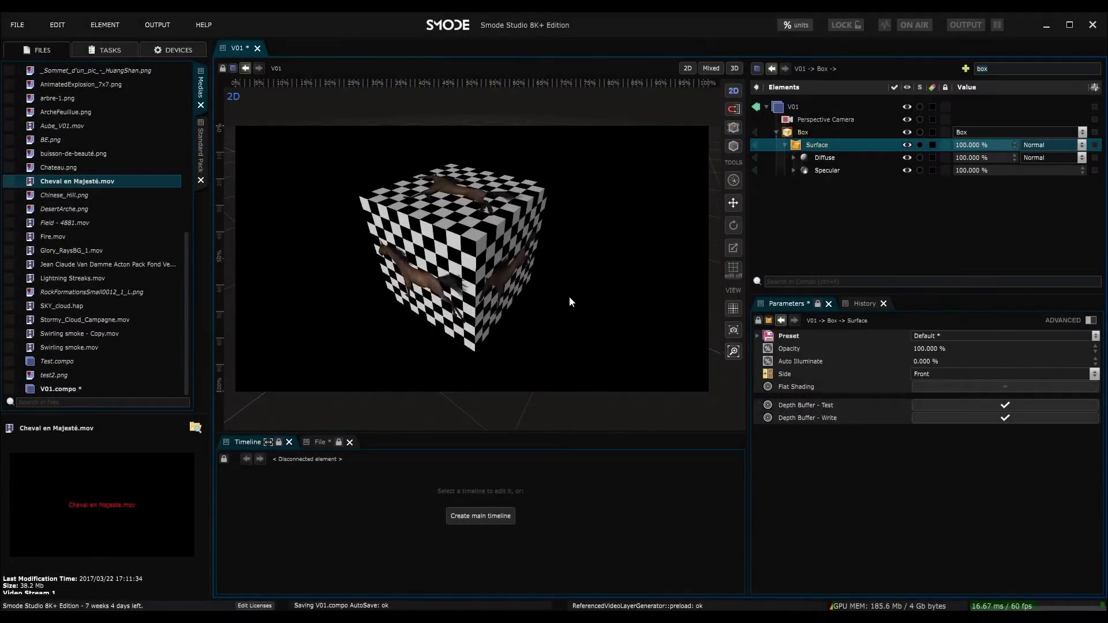
# Add a Point Light to the V01 scene and move it in front of the box, at Z position 0.76 m.
pyautogui.click(777, 132)
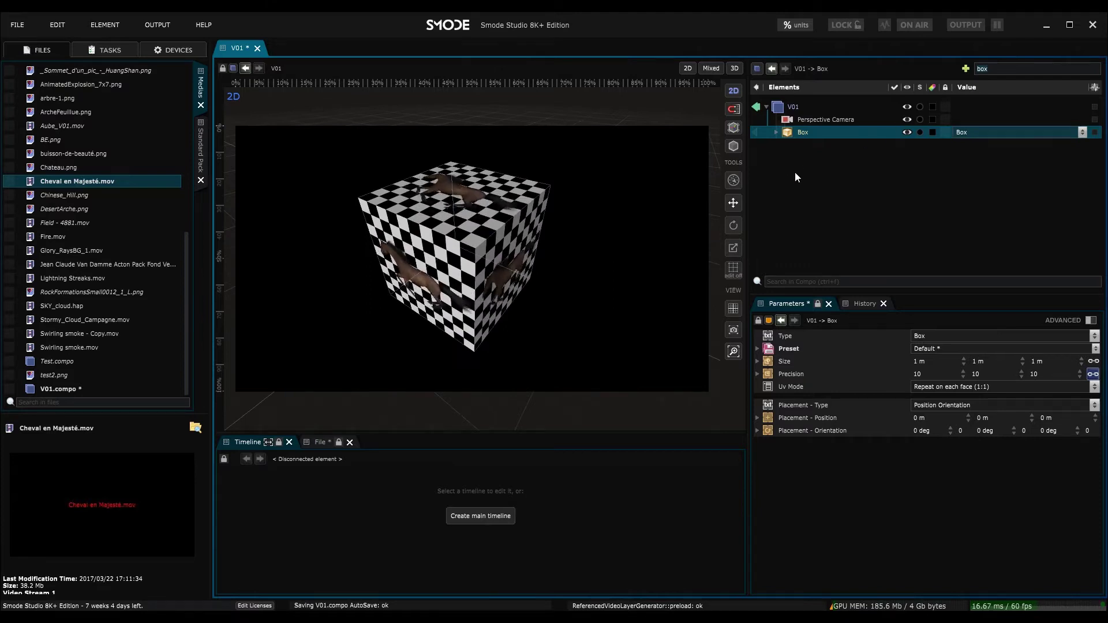
pyautogui.rightClick(792, 154)
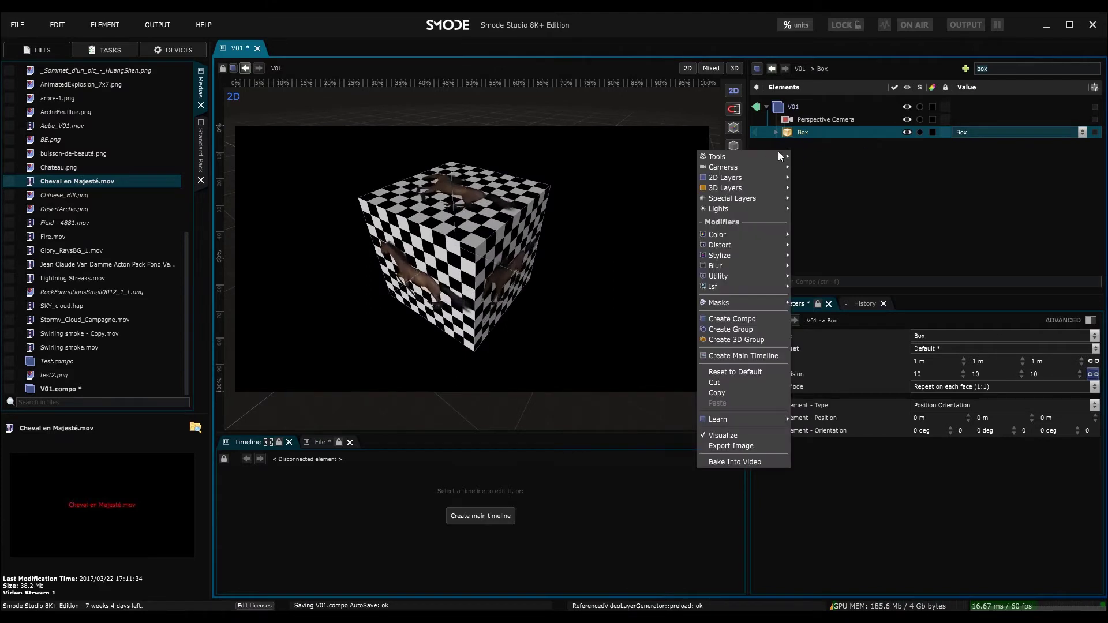
pyautogui.moveTo(739, 211)
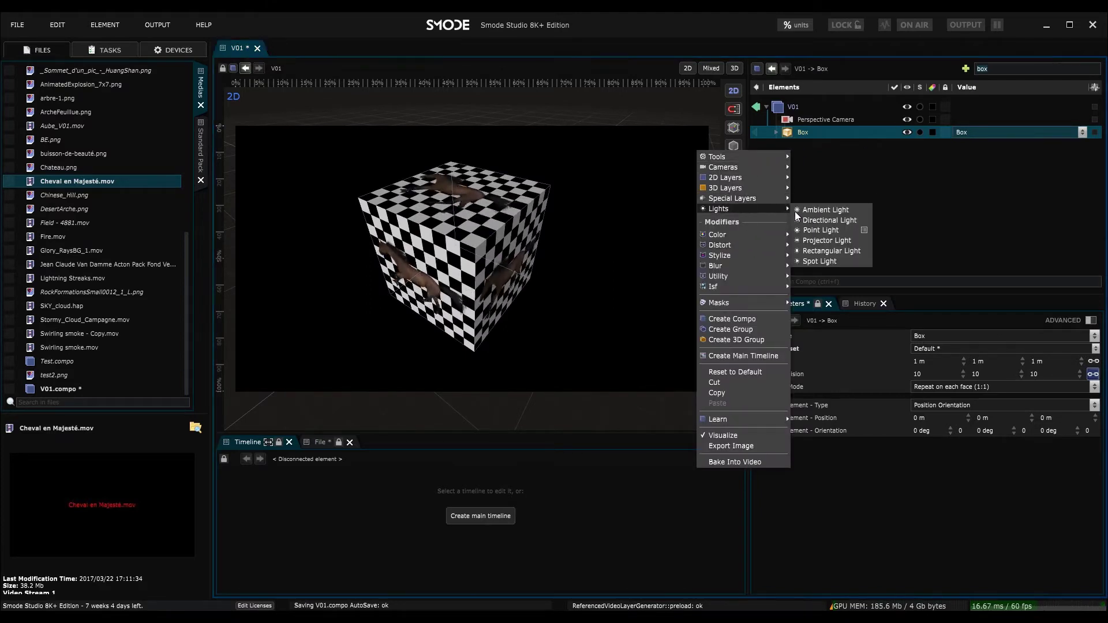
pyautogui.click(819, 233)
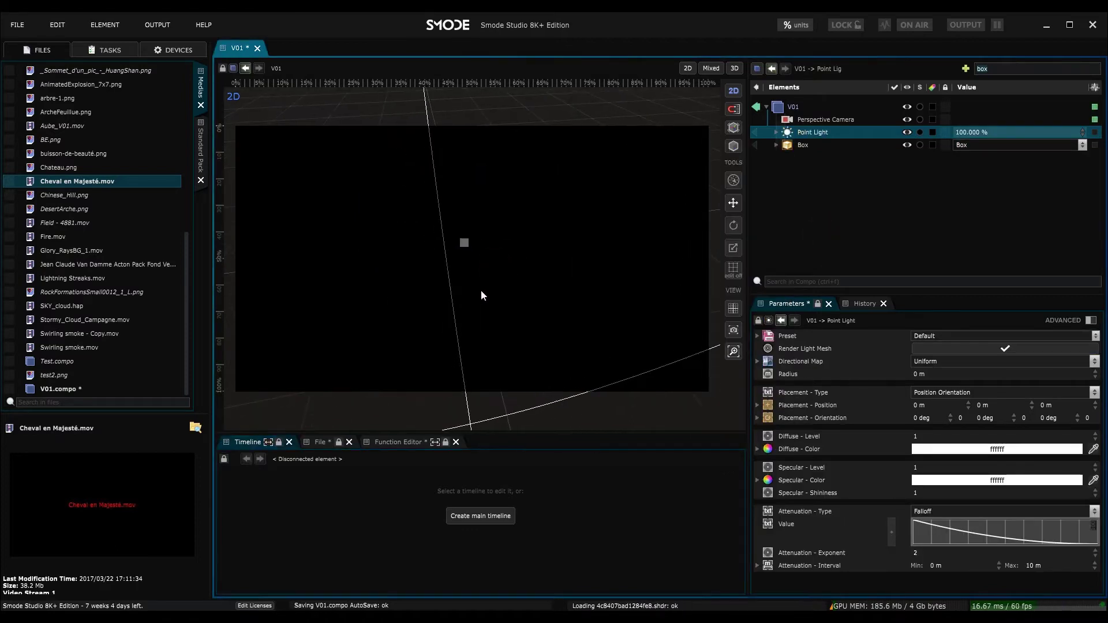
pyautogui.moveTo(1042, 404); pyautogui.dragTo(1042, 361)
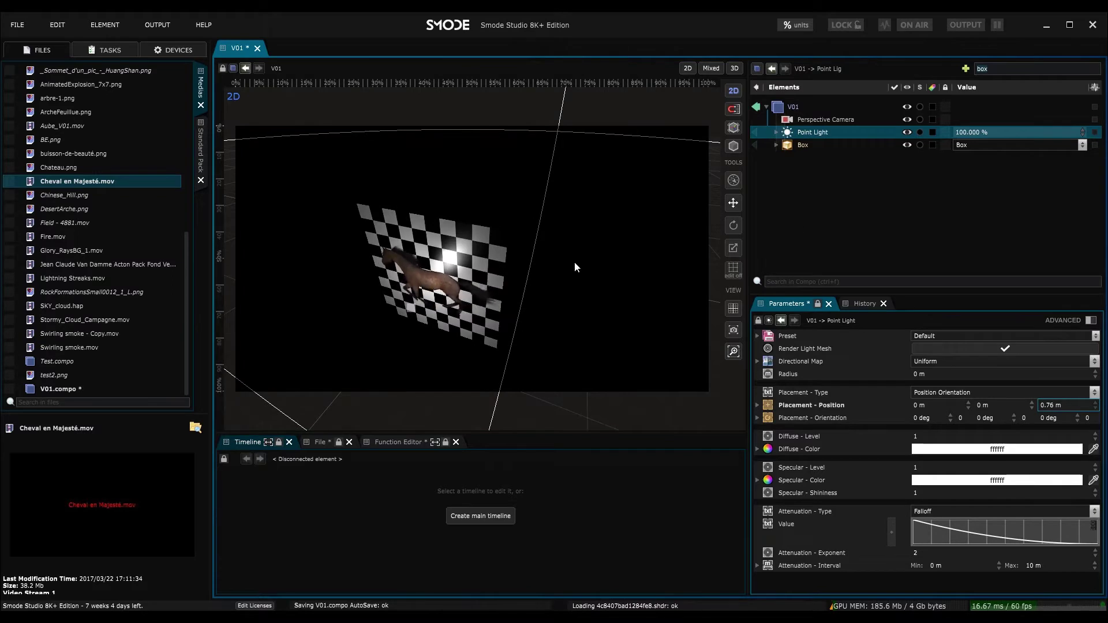
pyautogui.moveTo(574, 261); pyautogui.dragTo(532, 269, button='middle')
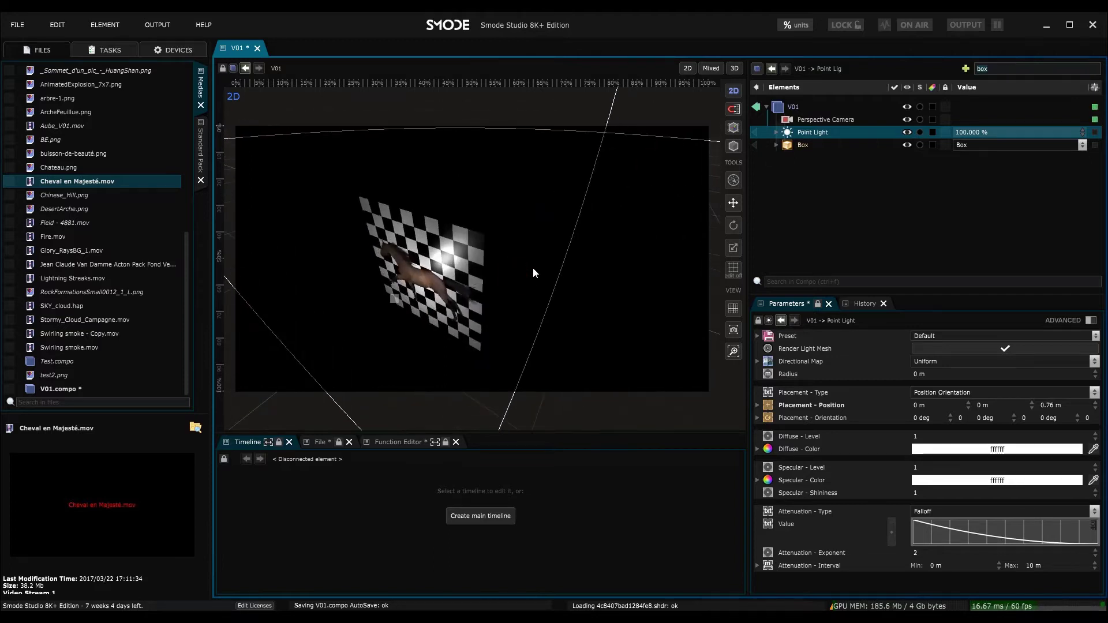
# Set the Auto Illuminate of the box's Surface to 100 % and check the box from several sides.
pyautogui.click(775, 144)
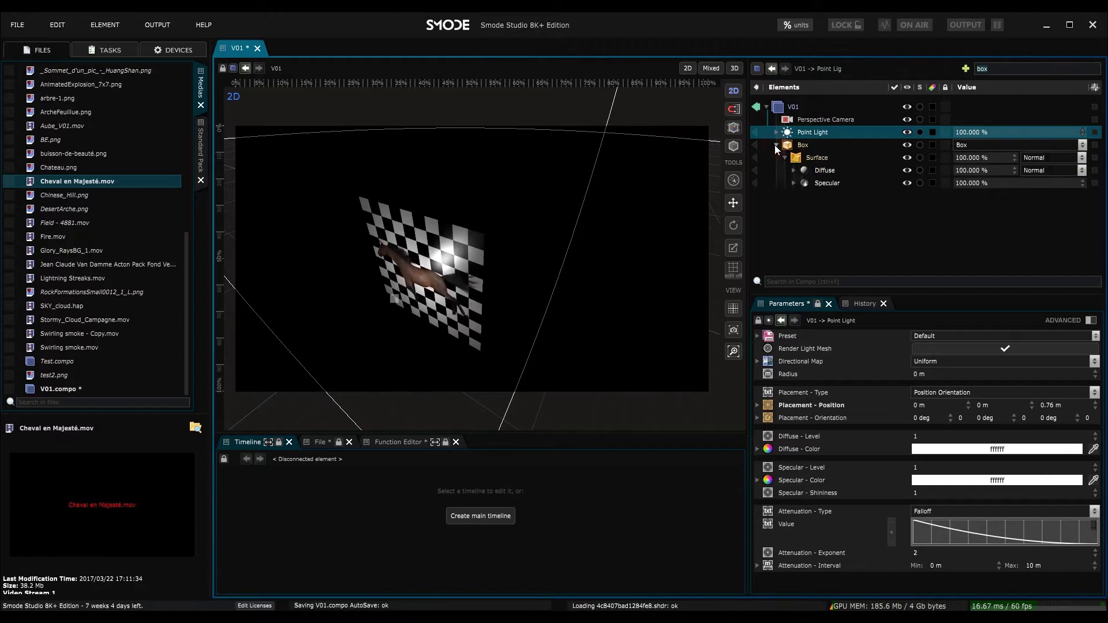
pyautogui.click(785, 158)
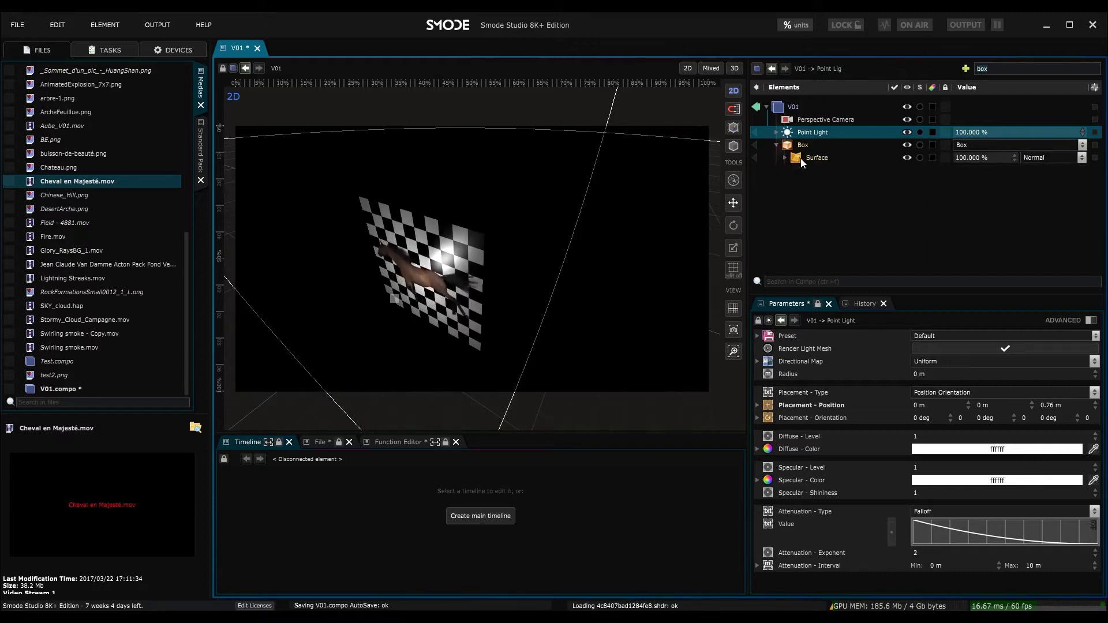
pyautogui.click(801, 159)
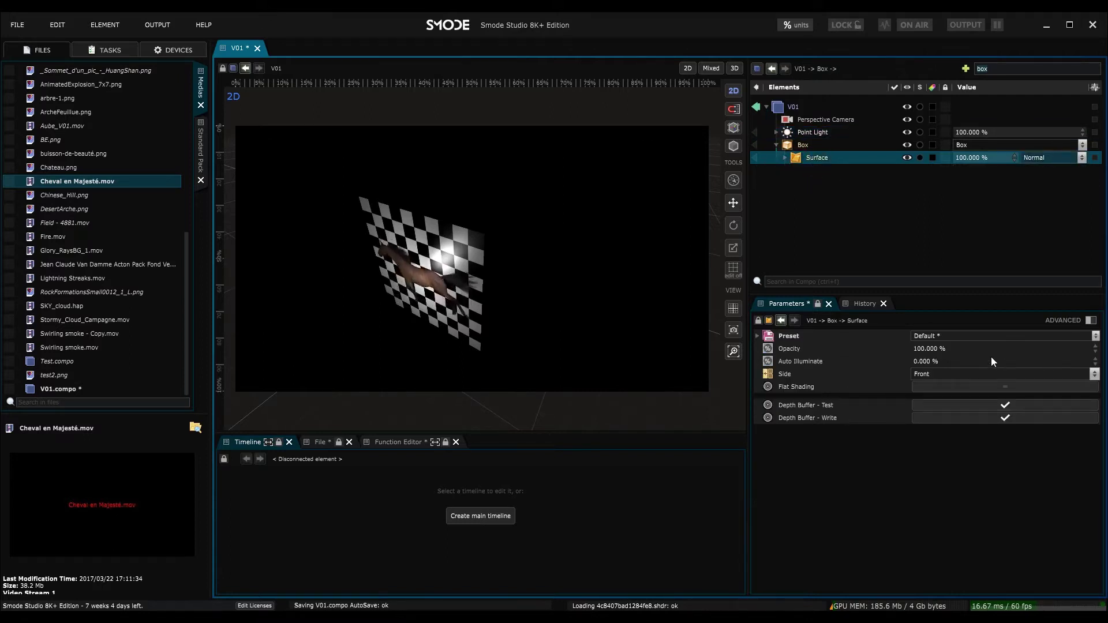
pyautogui.click(795, 362)
pyautogui.moveTo(920, 364); pyautogui.dragTo(982, 365)
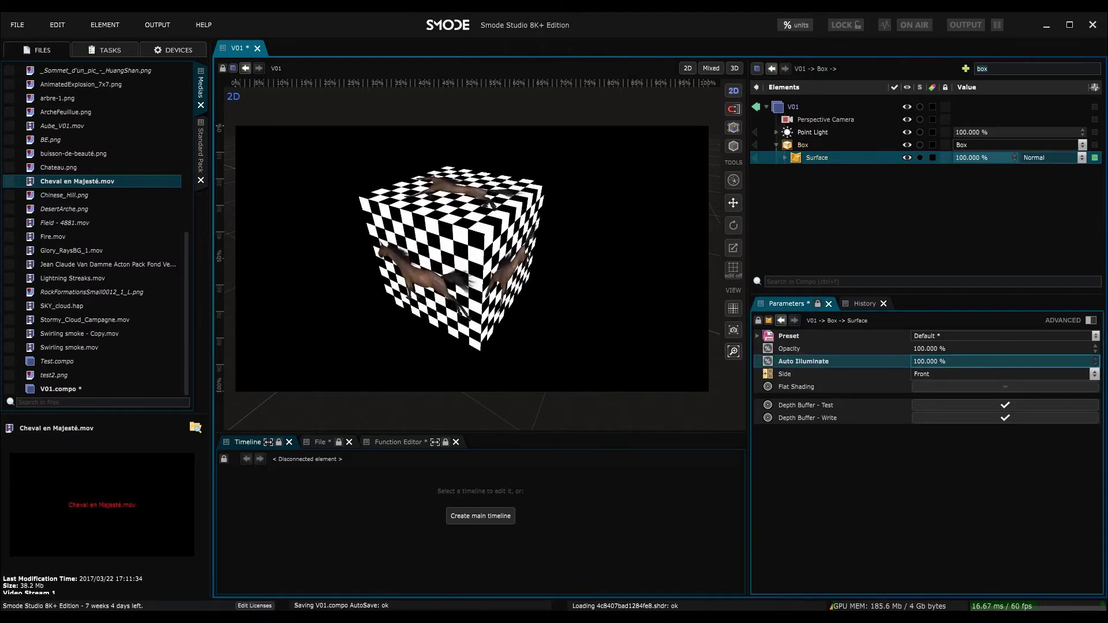
pyautogui.keyDown('alt'); pyautogui.moveTo(671, 251); pyautogui.dragTo(641, 257); pyautogui.keyUp('alt')
pyautogui.moveTo(957, 363)
pyautogui.mouseDown()
pyautogui.moveTo(902, 363)
pyautogui.moveTo(961, 363)
pyautogui.mouseUp()
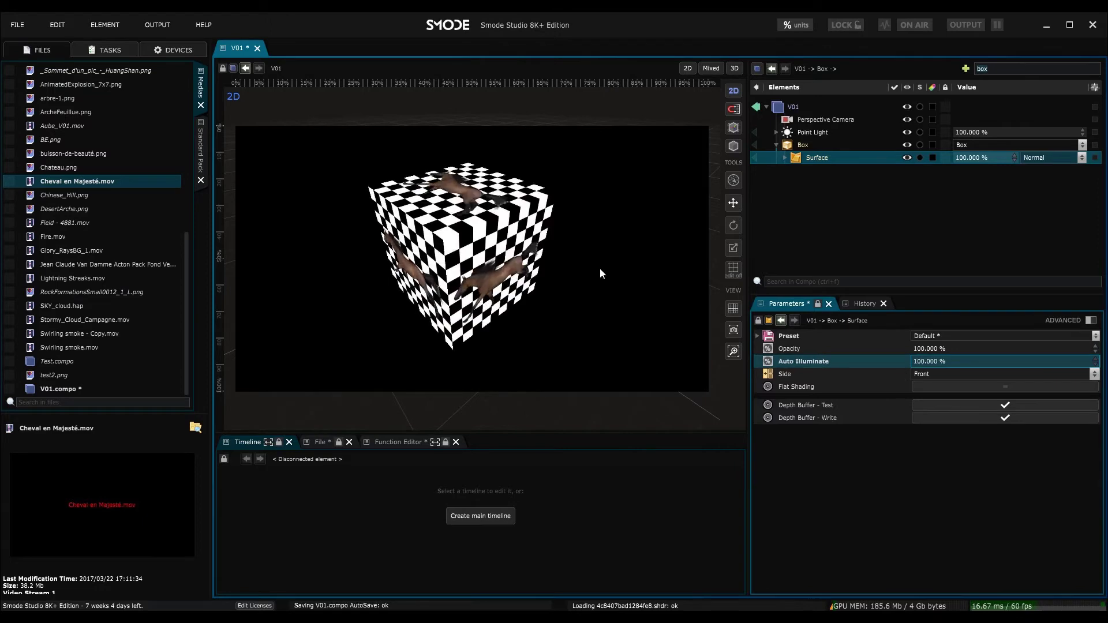
pyautogui.keyDown('alt'); pyautogui.moveTo(601, 268); pyautogui.dragTo(571, 261); pyautogui.keyUp('alt')
# Set the Surface's Side to Back and view the inside of the box.
pyautogui.click(929, 376)
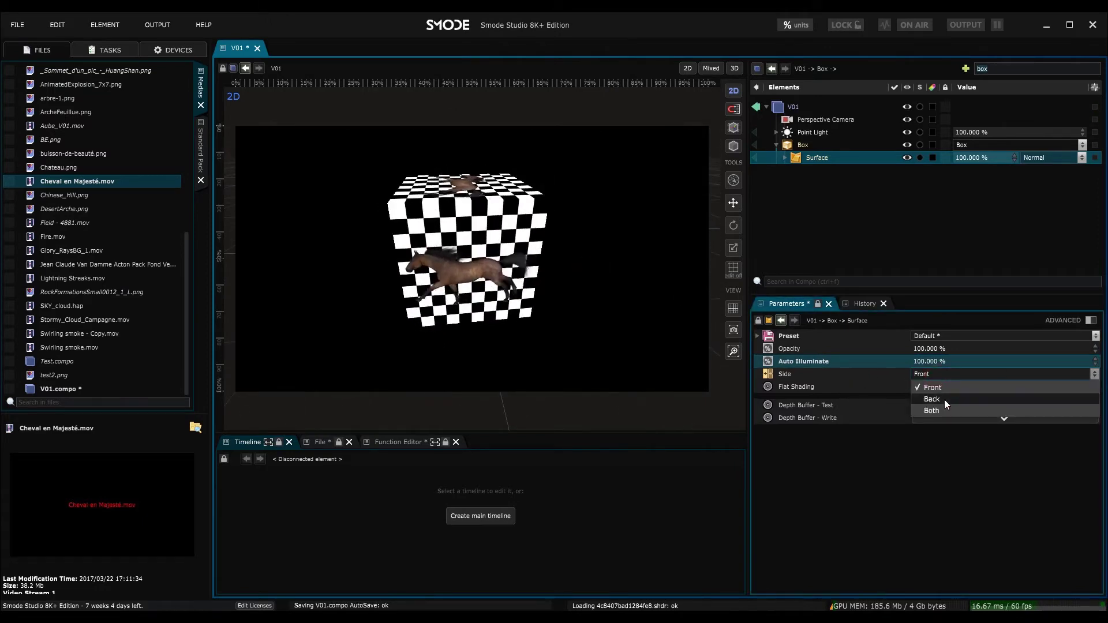
pyautogui.click(935, 398)
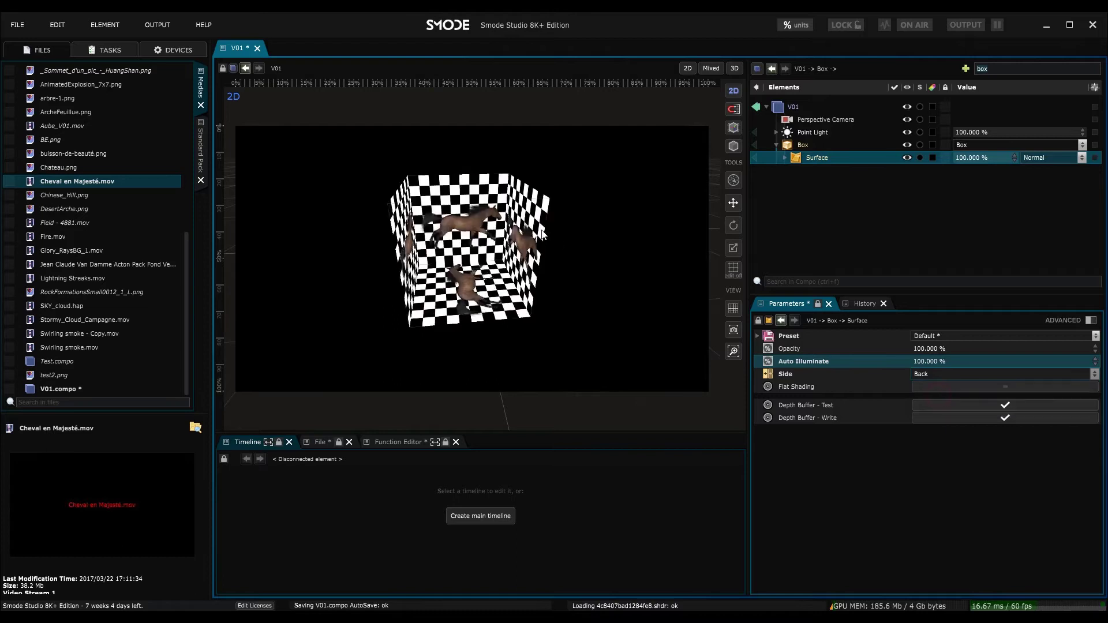
pyautogui.scroll(5, 540, 145)
pyautogui.moveTo(543, 157); pyautogui.dragTo(471, 349, button='middle')
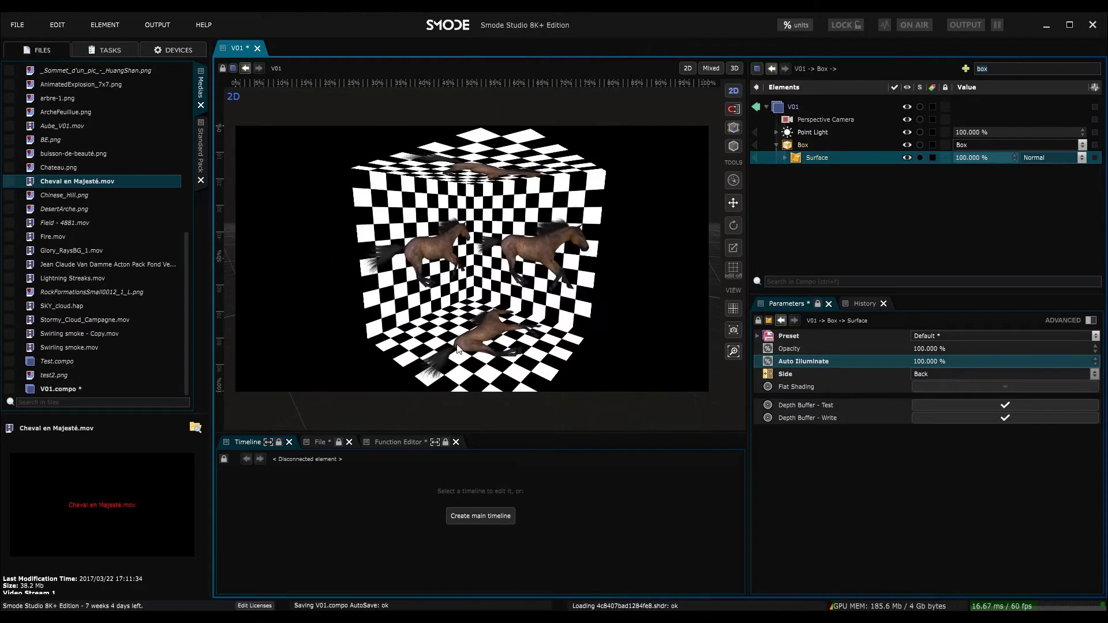
# Set the Surface's Side back to Front, check the box from outside, and reset Auto Illuminate to 0 %.
pyautogui.click(929, 374)
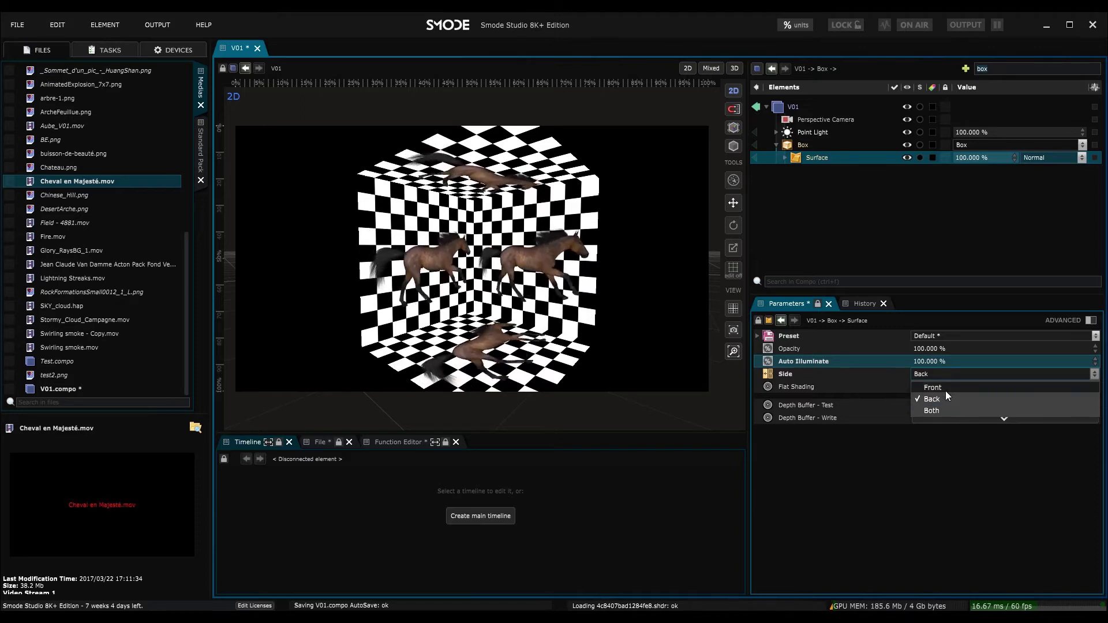
pyautogui.click(945, 389)
pyautogui.keyDown('alt'); pyautogui.moveTo(527, 223); pyautogui.dragTo(611, 300); pyautogui.keyUp('alt')
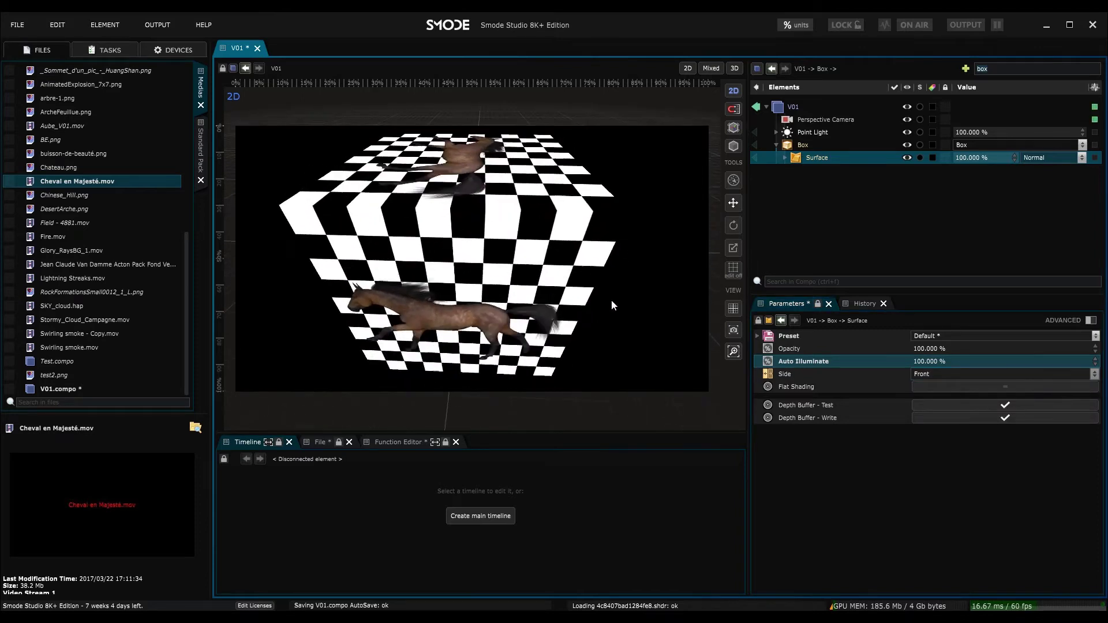
pyautogui.keyDown('alt'); pyautogui.moveTo(611, 300); pyautogui.dragTo(403, 266, button='right'); pyautogui.keyUp('alt')
pyautogui.keyDown('alt'); pyautogui.moveTo(403, 266); pyautogui.dragTo(503, 265); pyautogui.keyUp('alt')
pyautogui.moveTo(504, 268); pyautogui.dragTo(482, 232, button='middle')
pyautogui.keyDown('alt'); pyautogui.moveTo(480, 229); pyautogui.dragTo(536, 225); pyautogui.keyUp('alt')
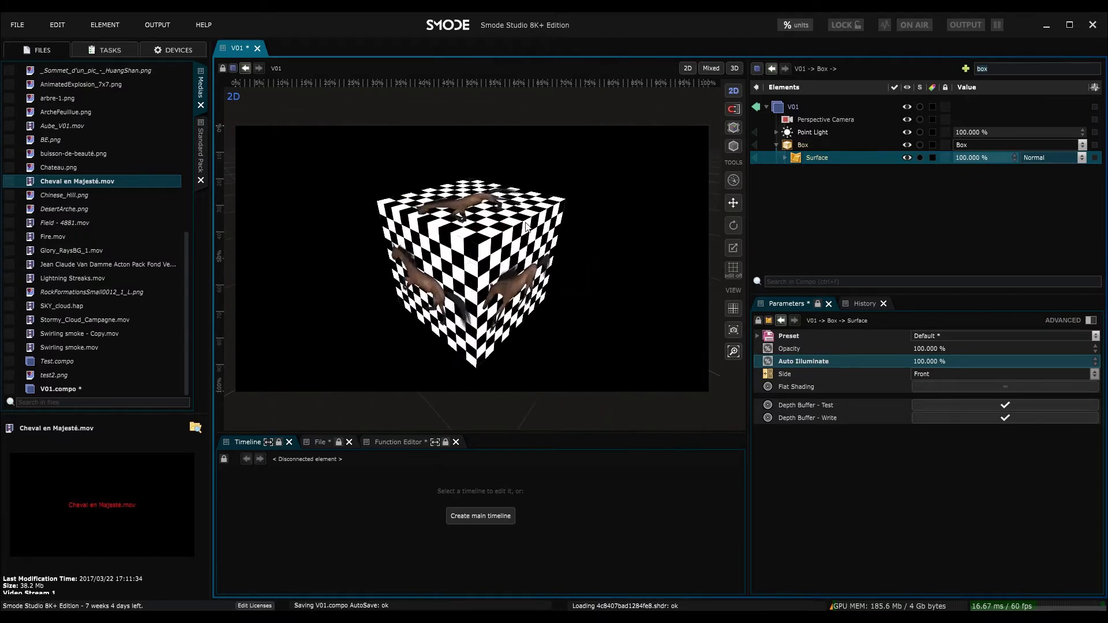
pyautogui.doubleClick(932, 361)
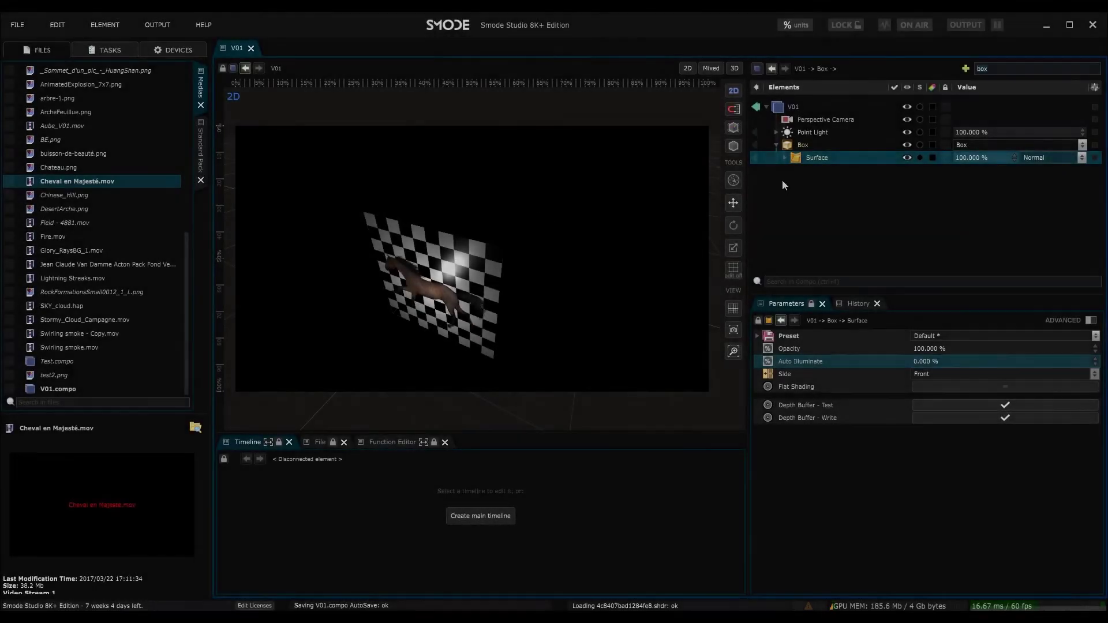
# Switch to 3D manipulation and move the Point Light above the box, to about 0.38, 0.75, 0.36 m.
pyautogui.moveTo(518, 255); pyautogui.dragTo(505, 292)
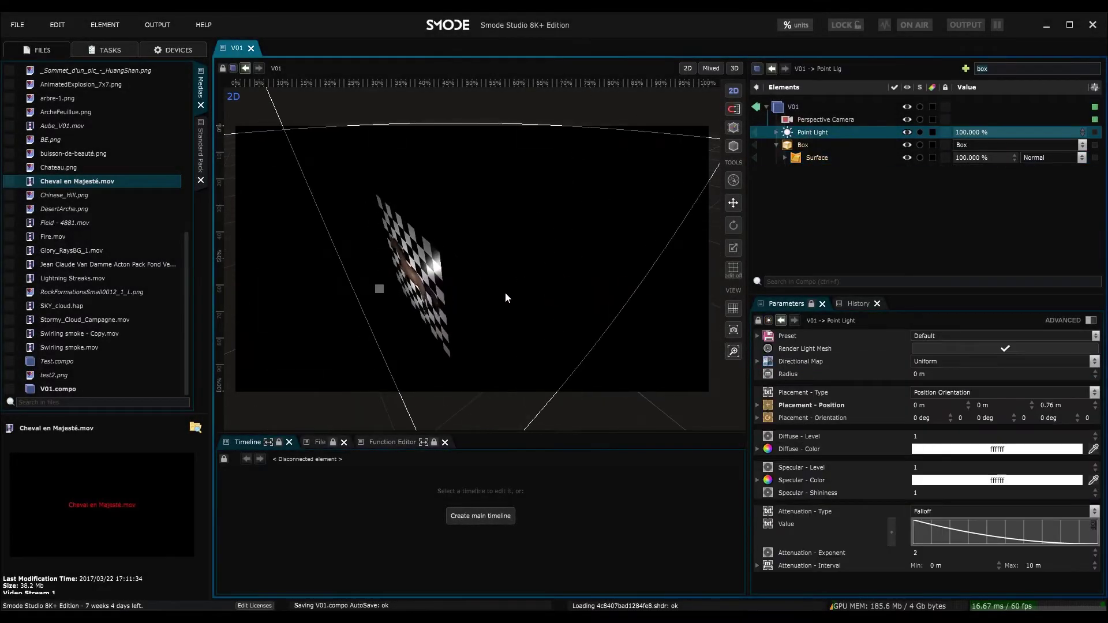
pyautogui.click(732, 91)
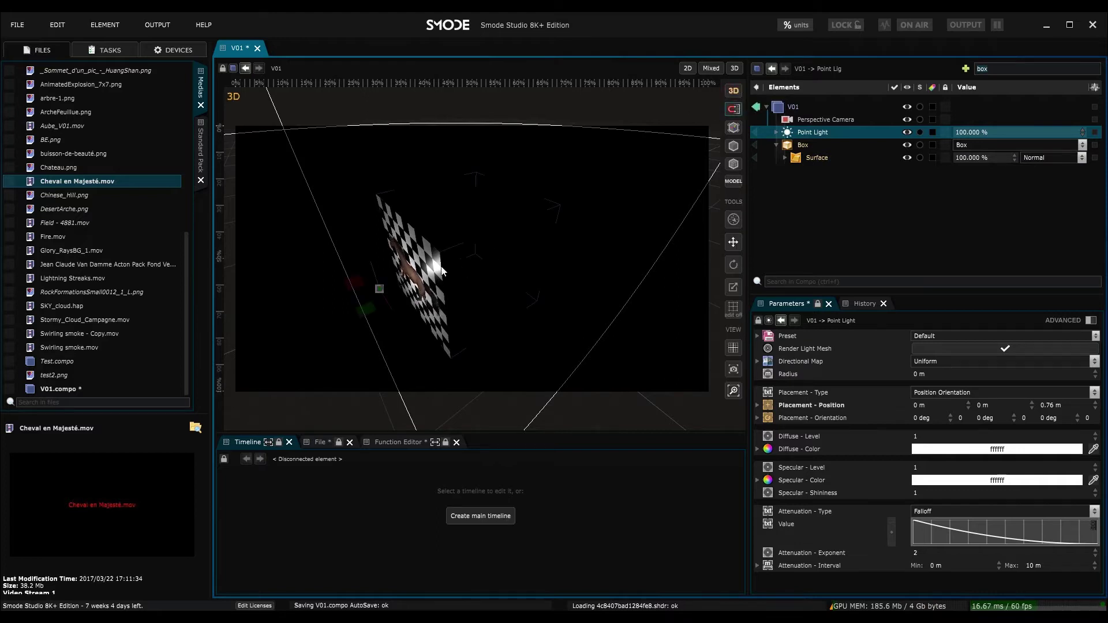
pyautogui.moveTo(369, 237); pyautogui.dragTo(363, 157)
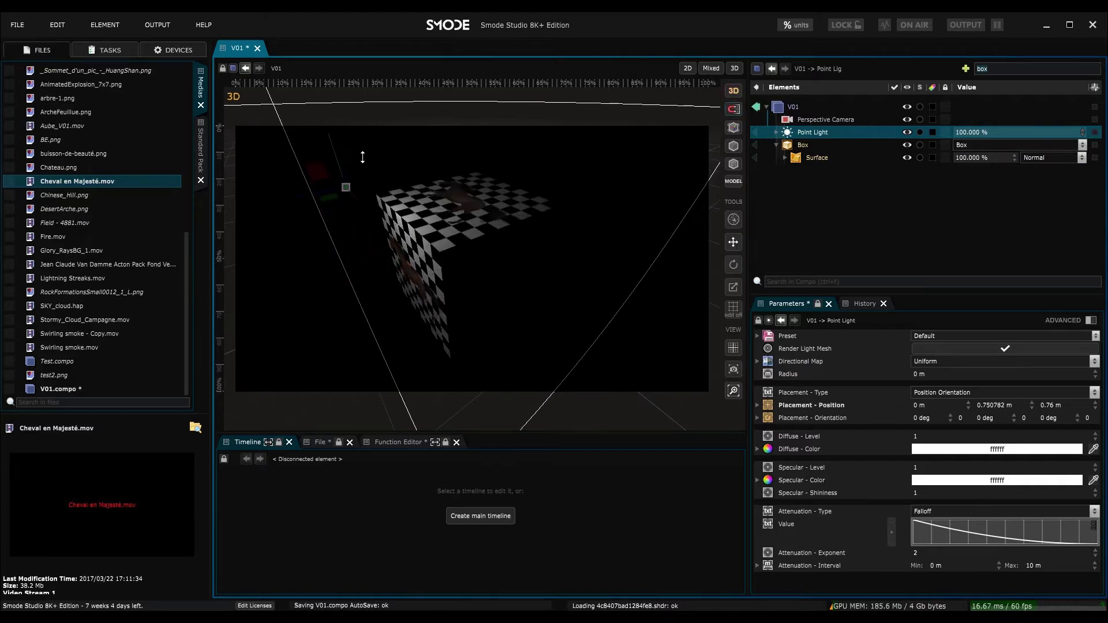
pyautogui.moveTo(331, 203); pyautogui.dragTo(401, 206)
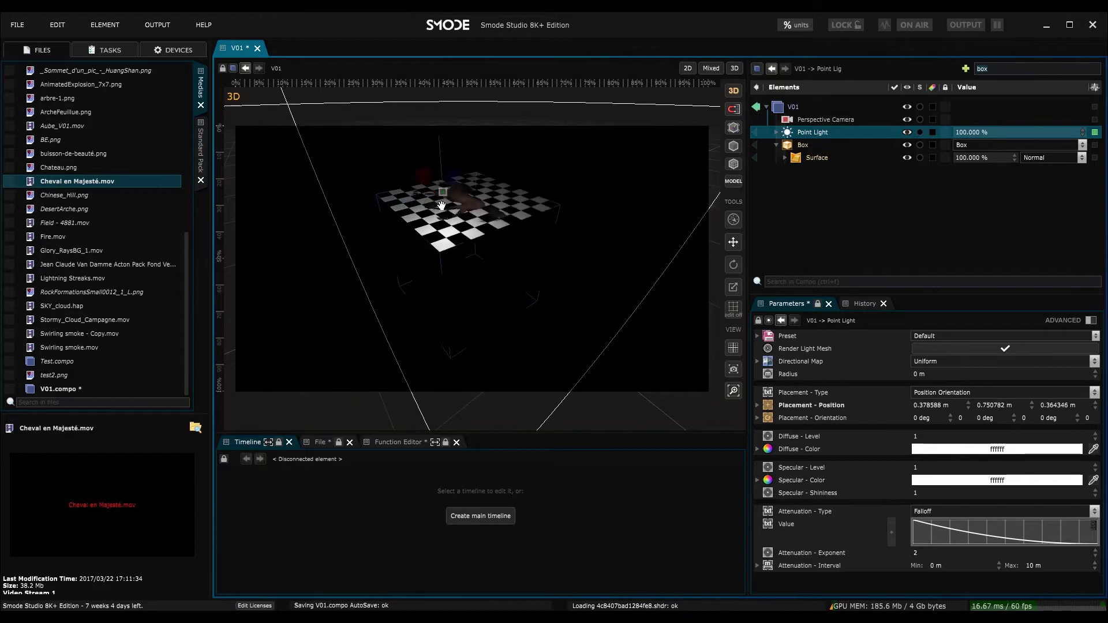
pyautogui.moveTo(525, 246); pyautogui.dragTo(420, 200, button='middle')
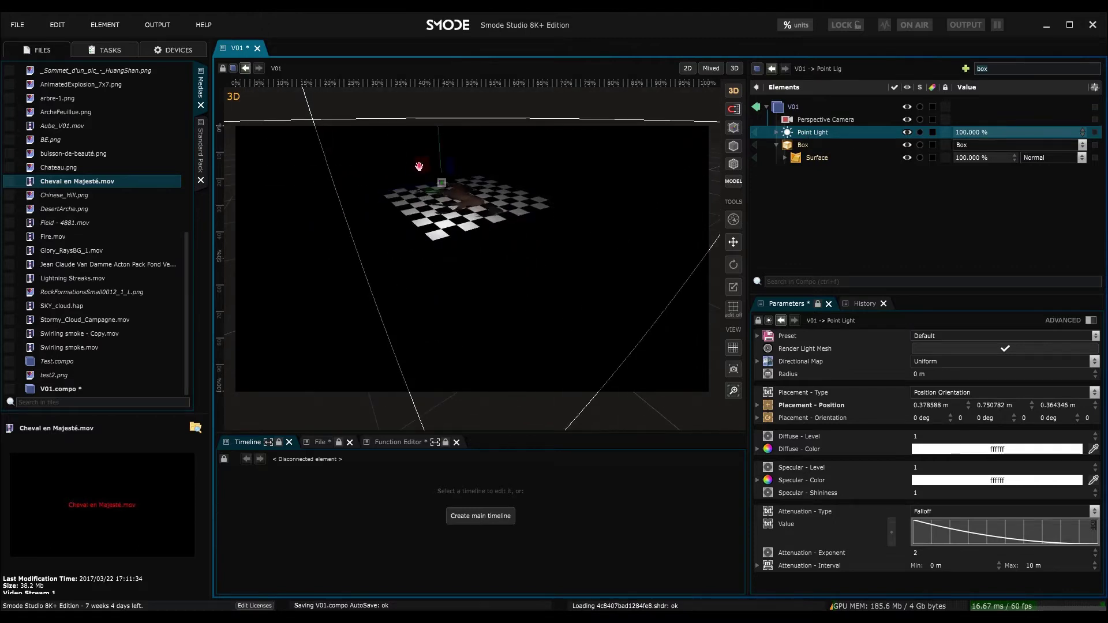
# Move the Point Light in front of the box's horse face, to about -0.05, 0.09, 0.74 m.
pyautogui.moveTo(419, 166); pyautogui.dragTo(372, 263)
pyautogui.moveTo(398, 277); pyautogui.dragTo(625, 257, button='middle')
pyautogui.scroll(2, 626, 257)
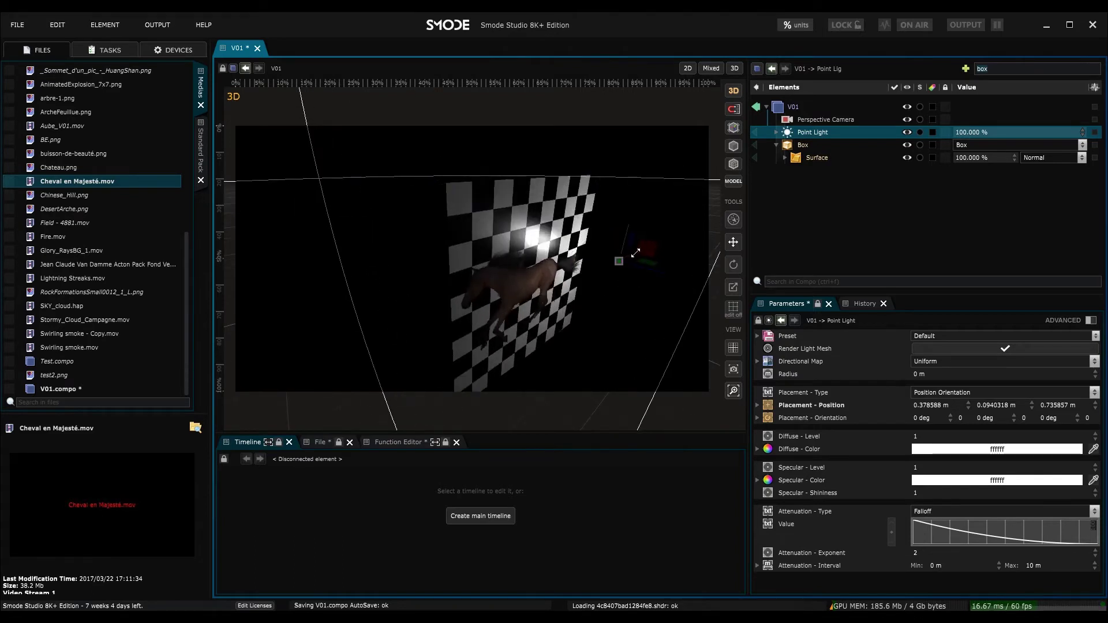
pyautogui.moveTo(622, 258); pyautogui.dragTo(486, 275)
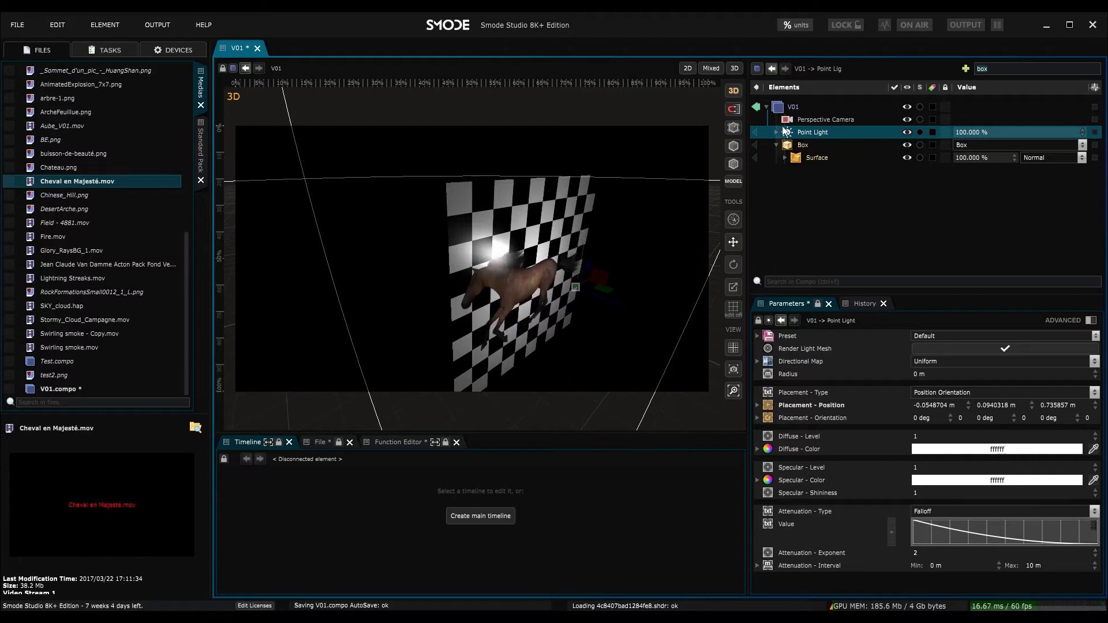
# Review the Surface's Specular settings and try out the Point Light's Specular Color, leaving it white.
pyautogui.click(784, 158)
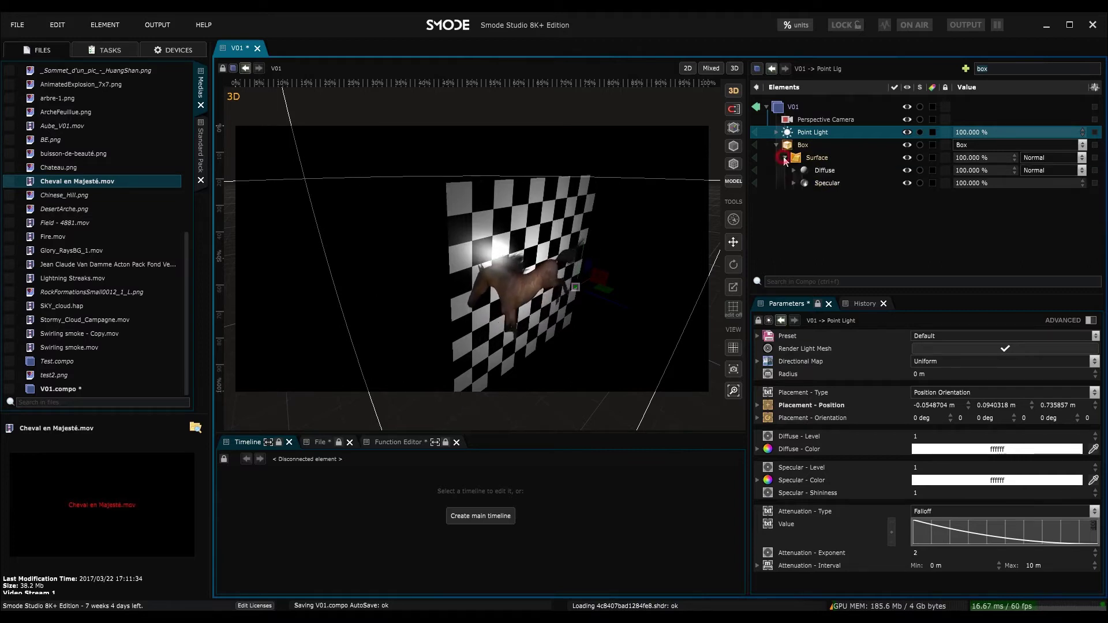
pyautogui.click(827, 182)
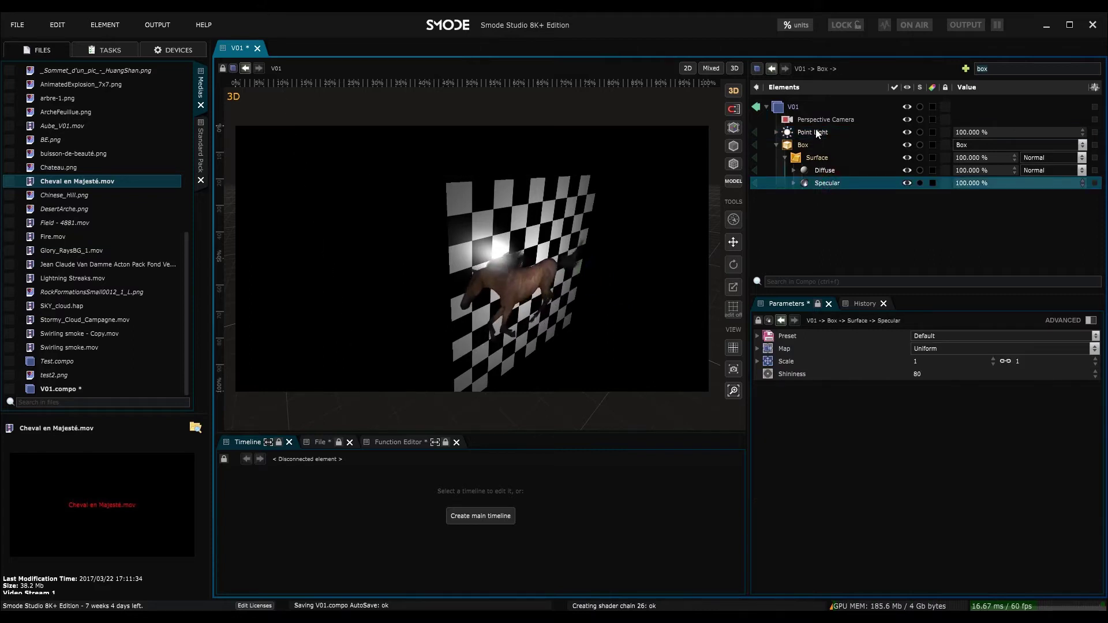
pyautogui.click(802, 133)
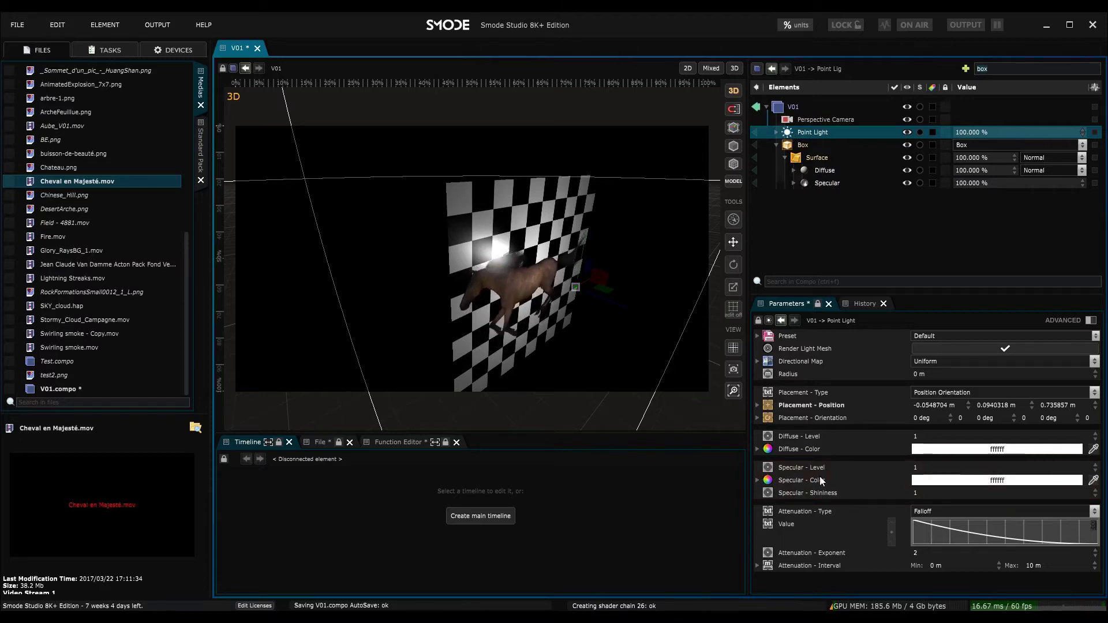
pyautogui.click(964, 482)
pyautogui.moveTo(986, 513); pyautogui.dragTo(912, 484)
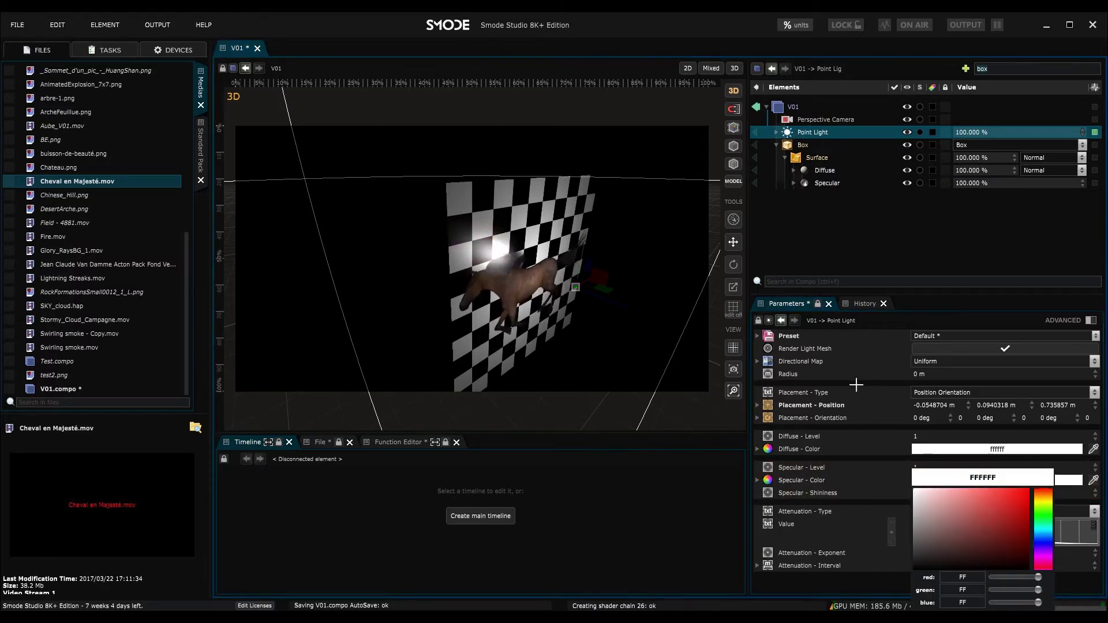
# Change the map of the Surface's Specular component from Uniform to Noise.
pyautogui.click(794, 185)
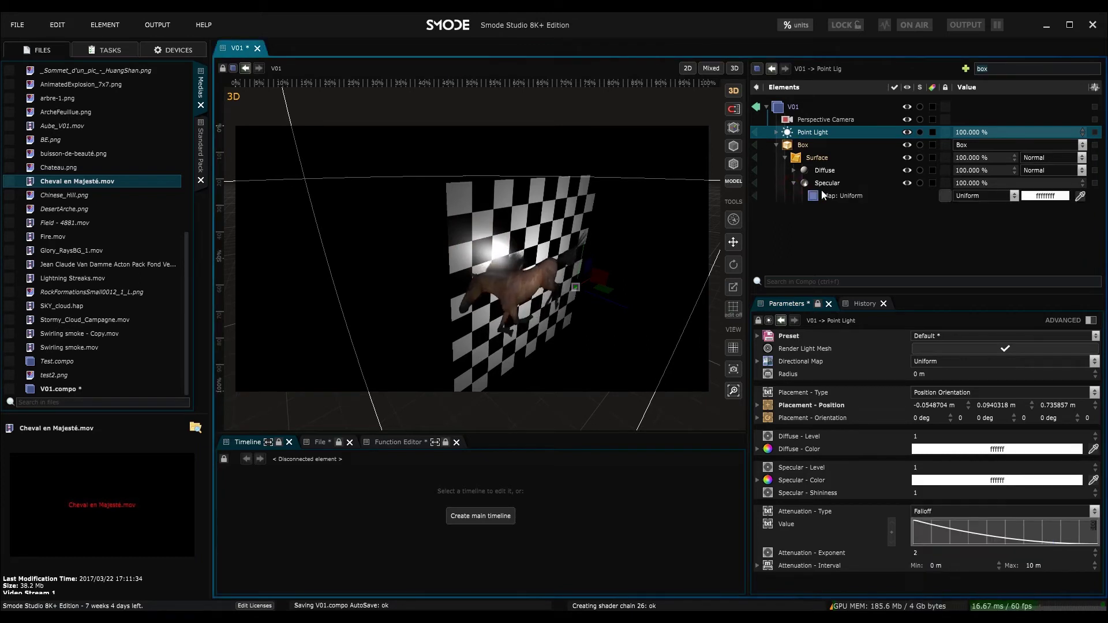
pyautogui.click(821, 183)
pyautogui.click(831, 195)
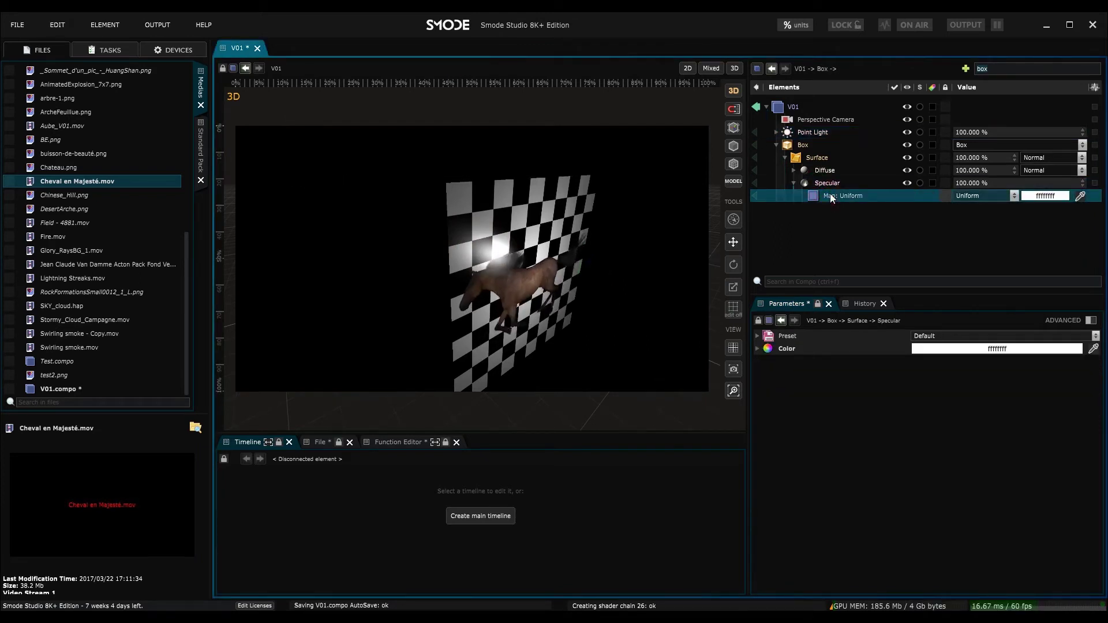
pyautogui.click(991, 196)
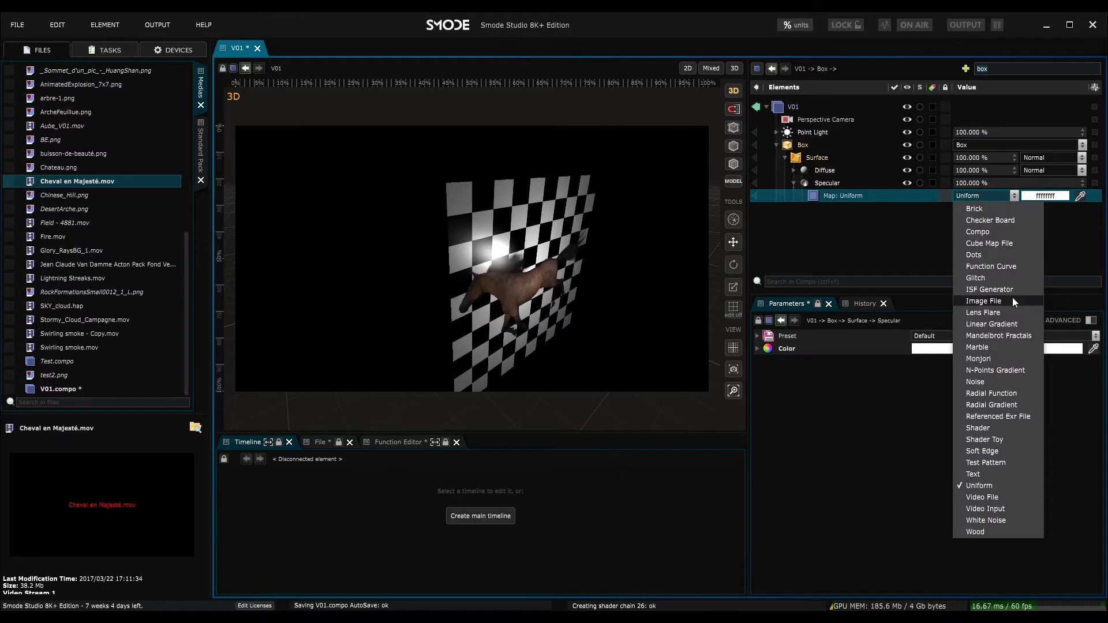
pyautogui.click(1002, 383)
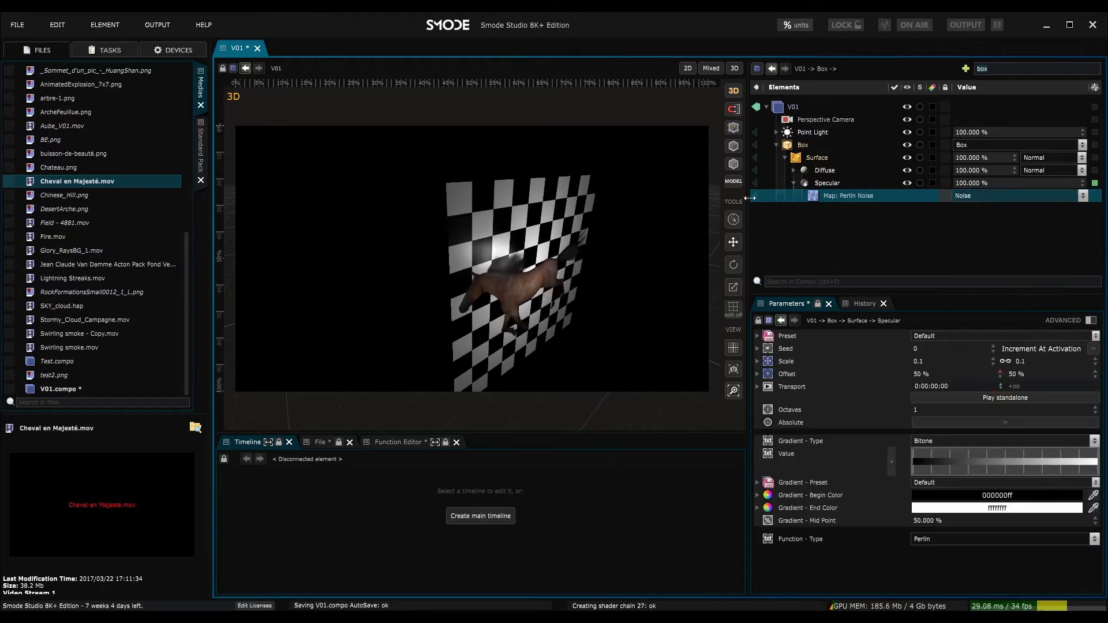
# Set the Specular noise map's Scale to 0.005 and inspect the highlight up close on the box's horse face.
pyautogui.doubleClick(1026, 358)
pyautogui.write('0.005')
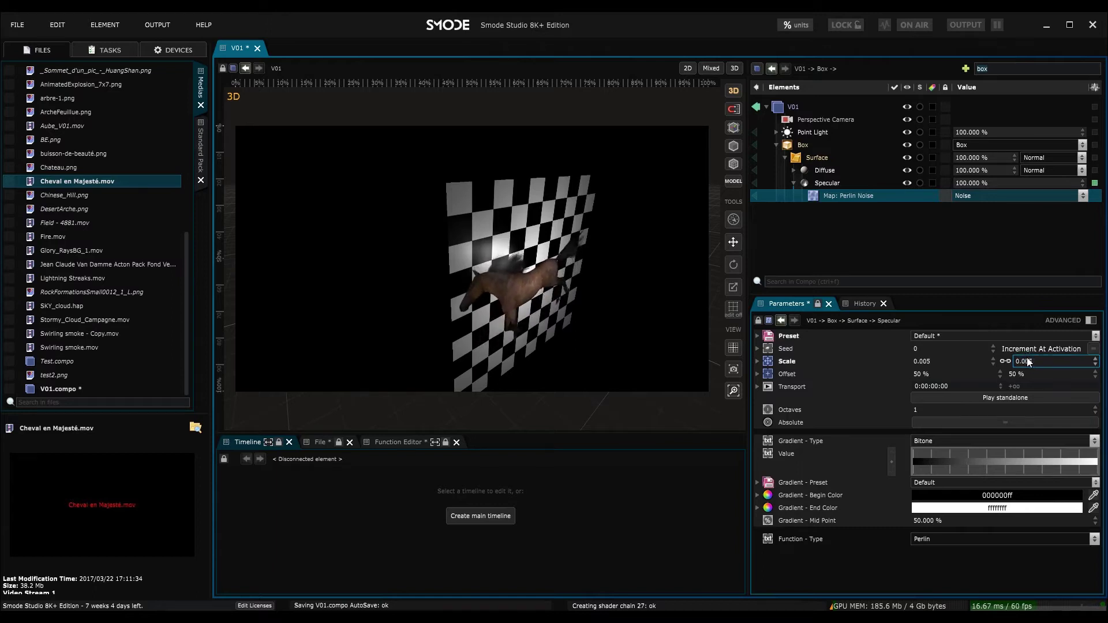
pyautogui.click(542, 317)
pyautogui.keyDown('alt'); pyautogui.moveTo(518, 319); pyautogui.dragTo(505, 313); pyautogui.keyUp('alt')
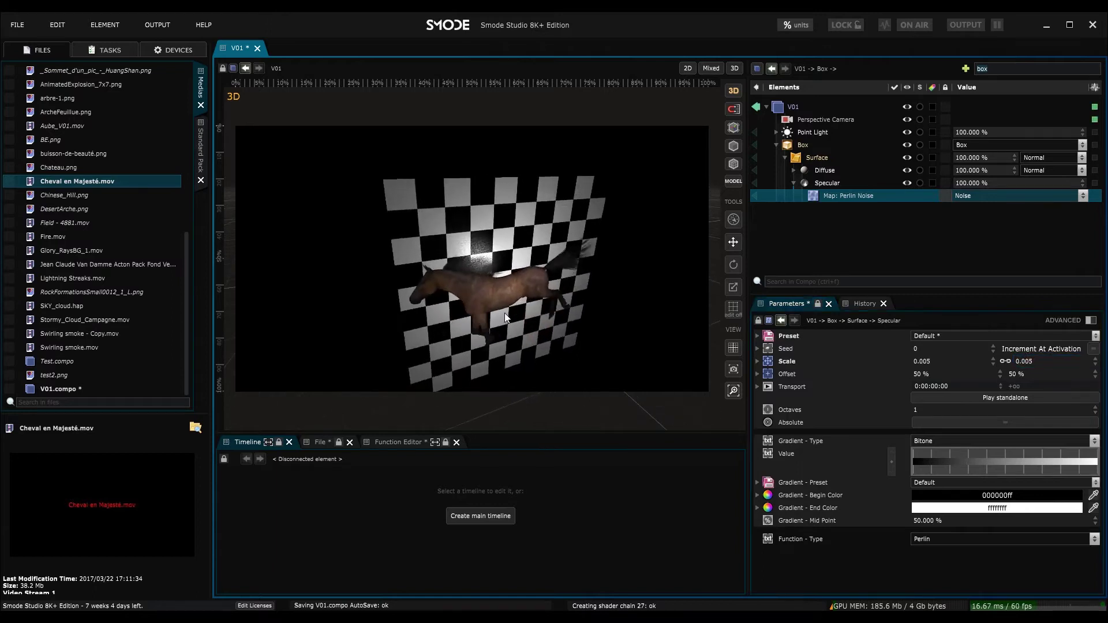
pyautogui.keyDown('alt'); pyautogui.moveTo(505, 313); pyautogui.dragTo(482, 188, button='right'); pyautogui.keyUp('alt')
pyautogui.keyDown('alt'); pyautogui.moveTo(486, 199); pyautogui.dragTo(407, 207); pyautogui.keyUp('alt')
pyautogui.keyDown('alt'); pyautogui.moveTo(407, 207); pyautogui.dragTo(465, 228, button='right'); pyautogui.keyUp('alt')
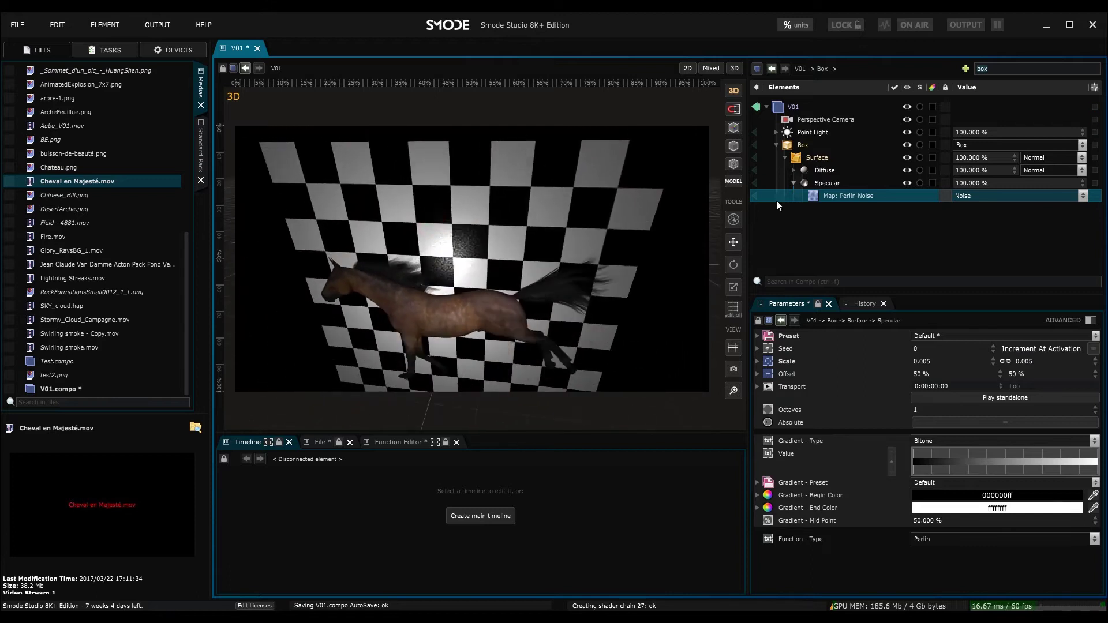
# Visualize the Specular's Perlin Noise map on its own, then return to the V01 composition view.
pyautogui.click(755, 196)
pyautogui.scroll(5, 480, 274)
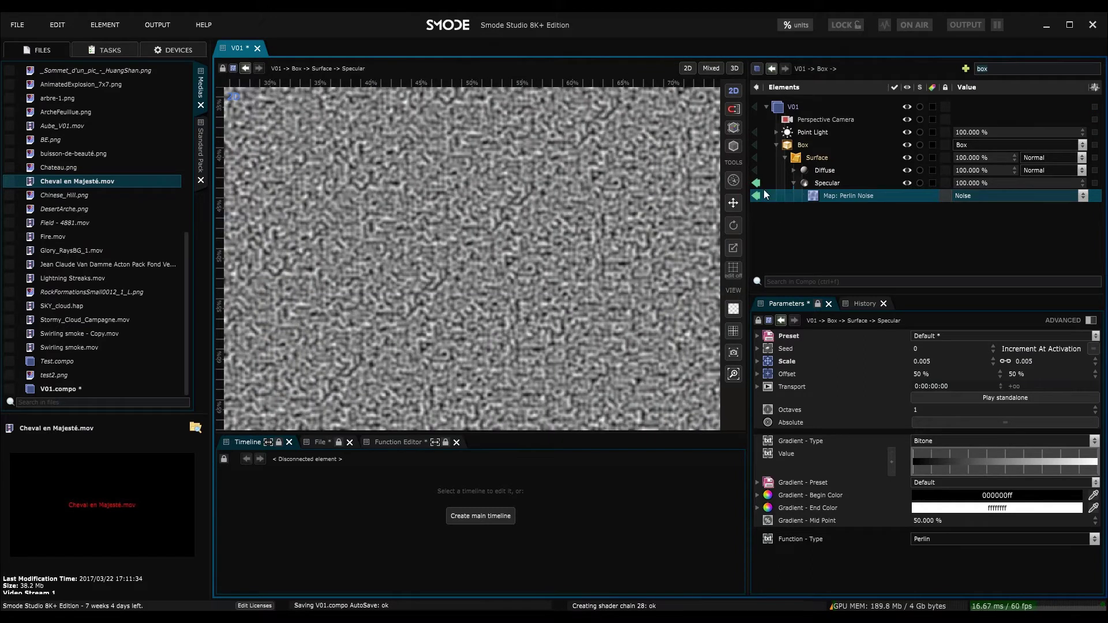
pyautogui.click(755, 108)
# Add a Directional Light to the V01 composition.
pyautogui.keyDown('alt'); pyautogui.moveTo(368, 317); pyautogui.dragTo(462, 299, button='right'); pyautogui.keyUp('alt')
pyautogui.keyDown('alt'); pyautogui.moveTo(462, 298); pyautogui.dragTo(344, 230); pyautogui.keyUp('alt')
pyautogui.rightClick(806, 223)
pyautogui.moveTo(753, 280)
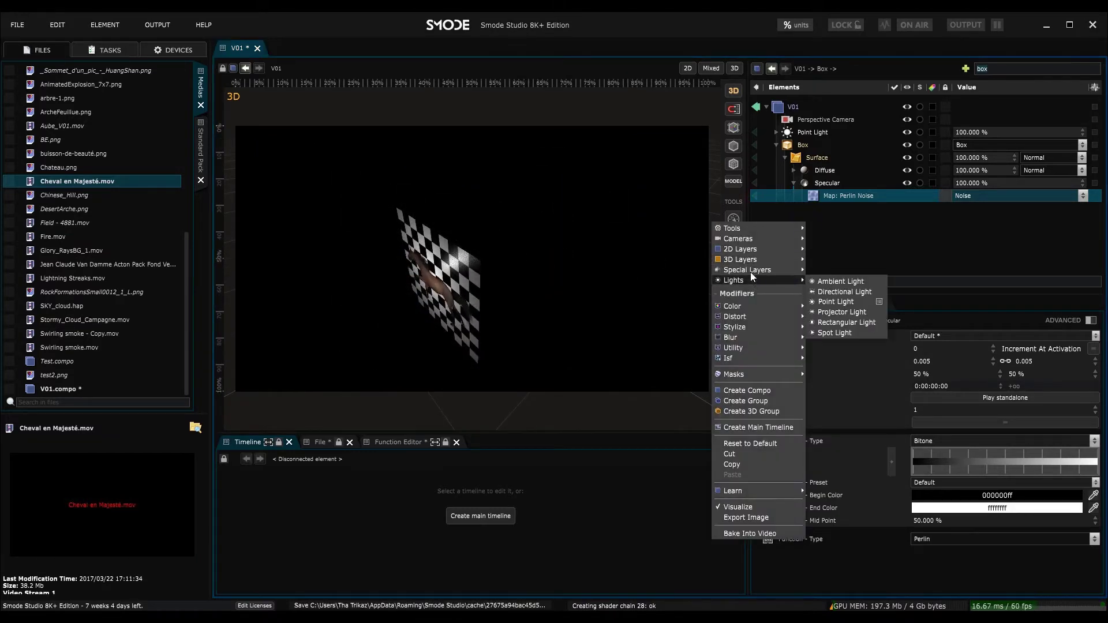
pyautogui.click(848, 293)
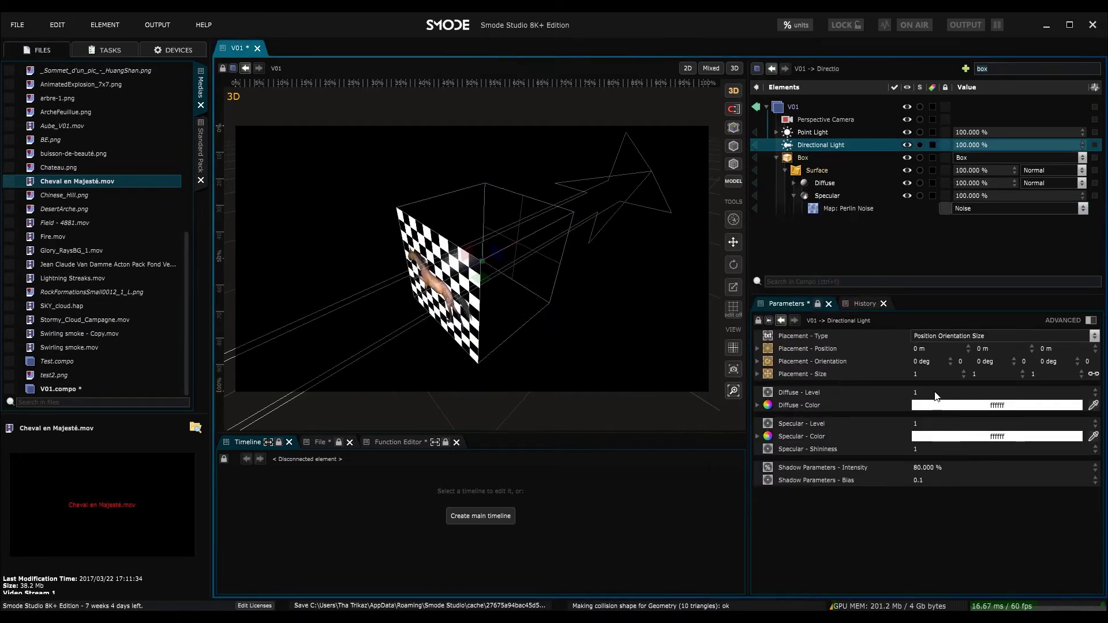
# Rotate the Directional Light to an orientation of about -33.3, 133.8, 0 deg.
pyautogui.moveTo(1014, 361); pyautogui.dragTo(1014, 298)
pyautogui.moveTo(927, 362)
pyautogui.mouseDown()
pyautogui.moveTo(927, 396)
pyautogui.moveTo(928, 381)
pyautogui.mouseUp()
pyautogui.moveTo(992, 362); pyautogui.dragTo(1016, 361)
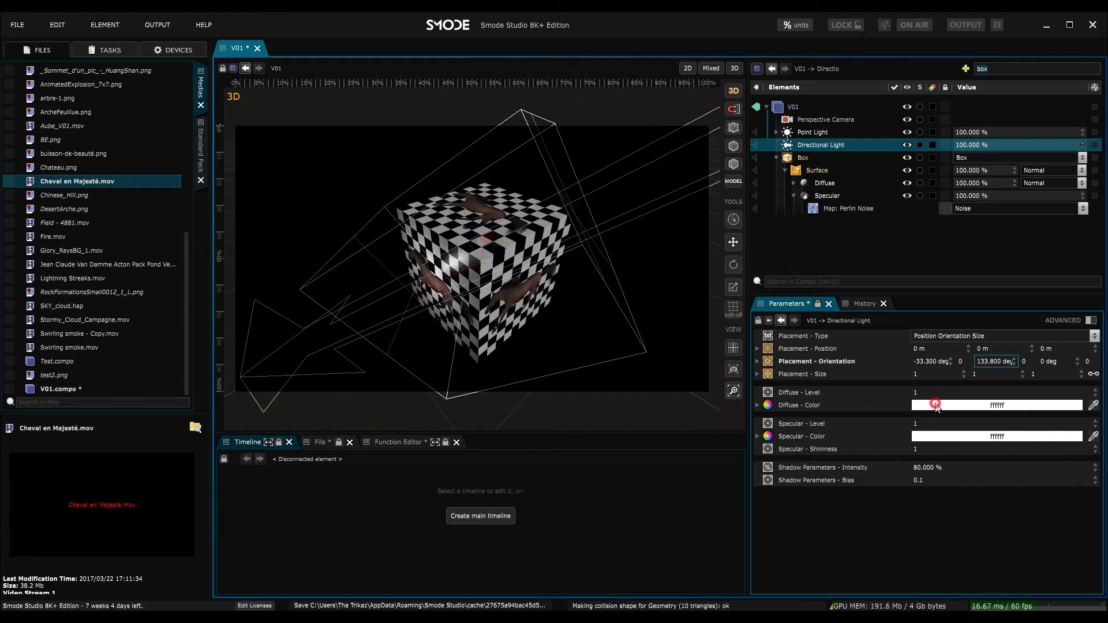
# Set the Directional Light's Diffuse Color to light blue 9bbbff and view the lit box.
pyautogui.click(936, 405)
pyautogui.click(1047, 471)
pyautogui.moveTo(939, 452); pyautogui.dragTo(959, 374)
pyautogui.click(846, 232)
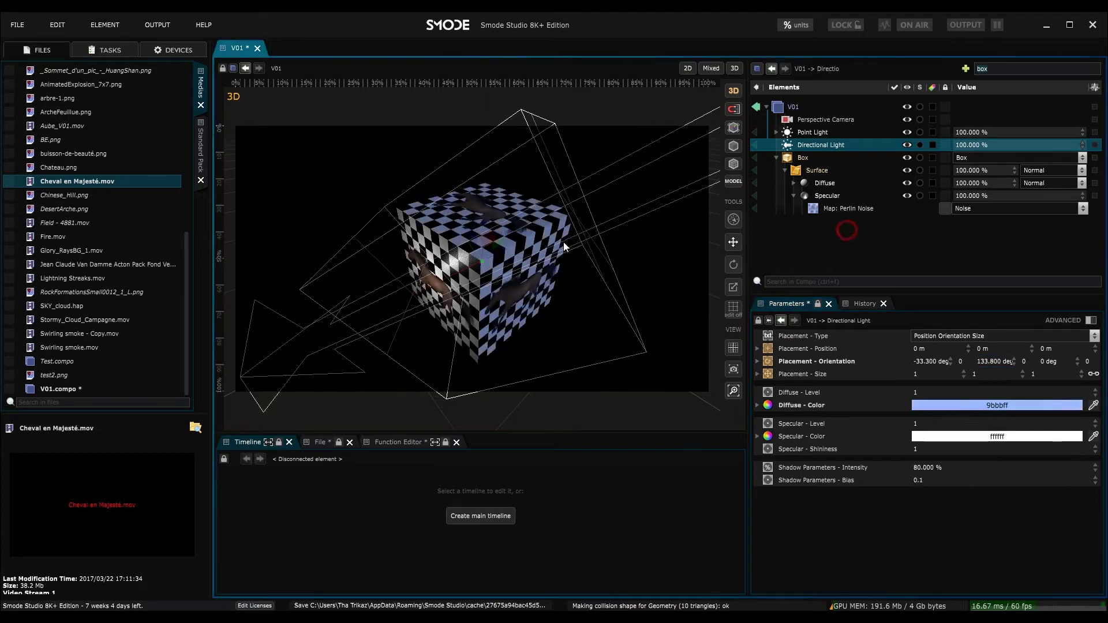
pyautogui.moveTo(564, 246); pyautogui.dragTo(849, 204, button='middle')
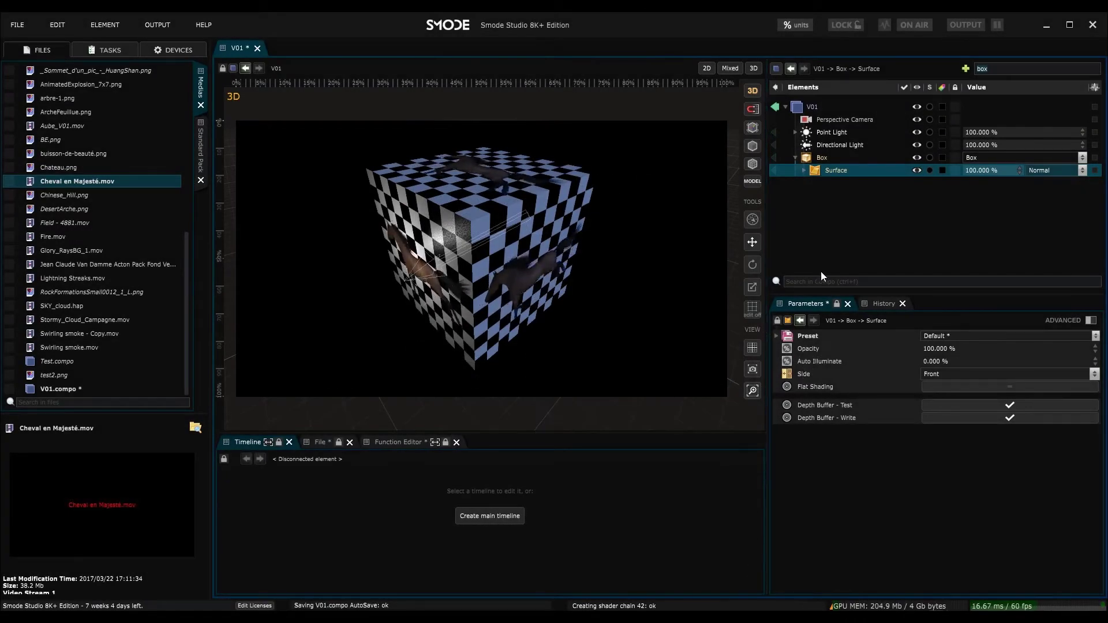
# Add an Environment component to the box's Surface using the EnvMap Palais Soir preset.
pyautogui.rightClick(817, 171)
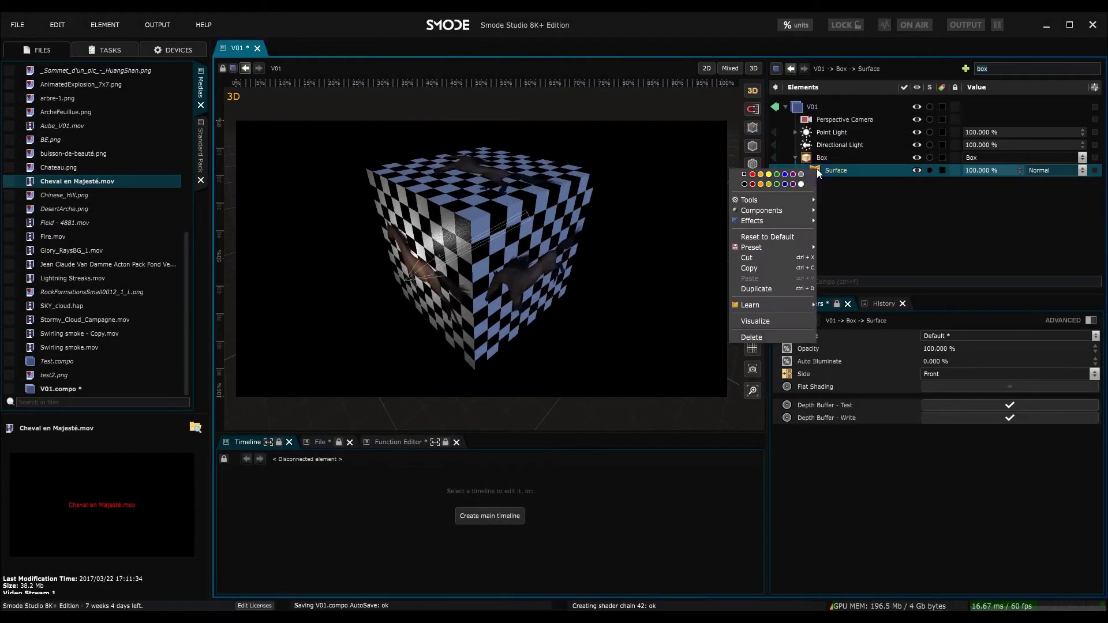
pyautogui.moveTo(792, 209)
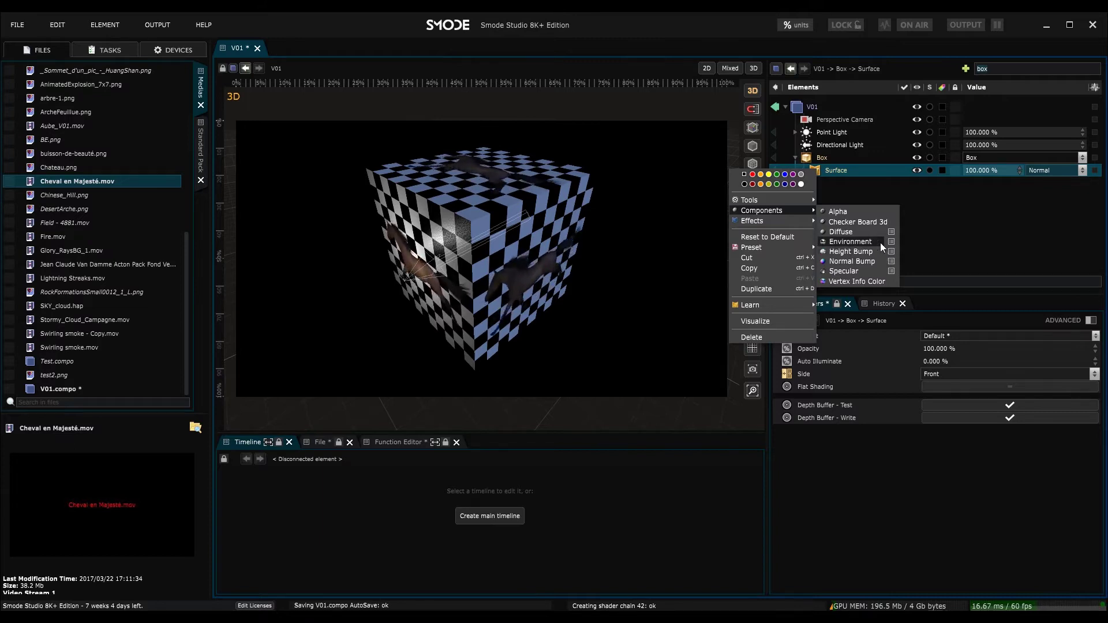
pyautogui.moveTo(888, 242)
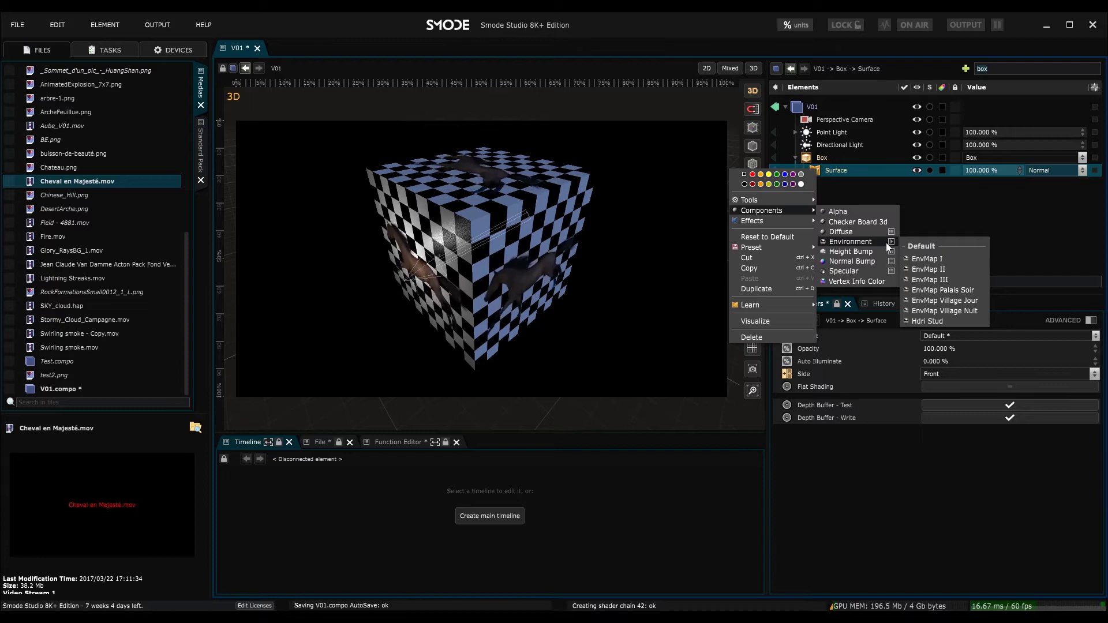
pyautogui.click(964, 292)
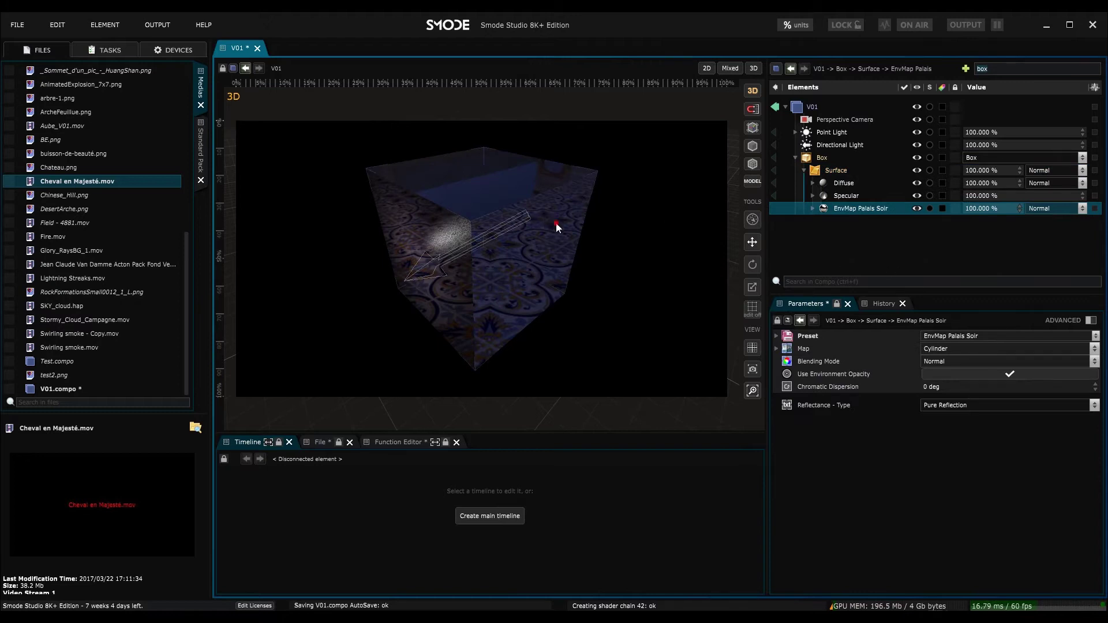
# Examine the environment reflections on the box and visualize the source image of EnvMap Palais Soir.
pyautogui.moveTo(555, 223)
pyautogui.mouseDown(button='middle')
pyautogui.moveTo(513, 213)
pyautogui.moveTo(568, 178)
pyautogui.moveTo(580, 233)
pyautogui.moveTo(628, 226)
pyautogui.mouseUp(button='middle')
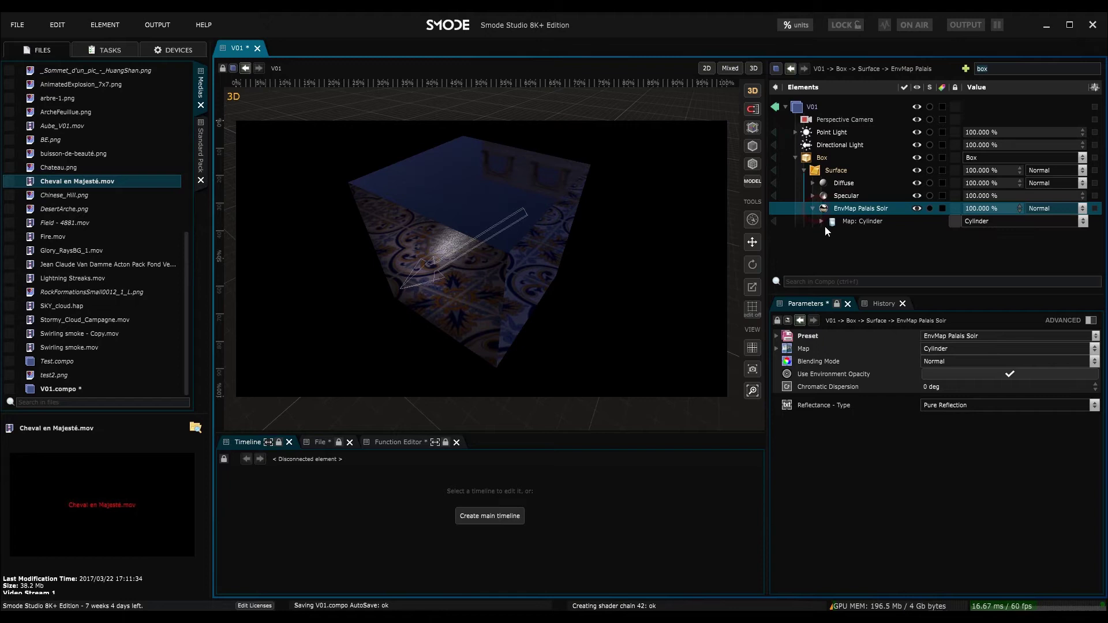
pyautogui.click(775, 234)
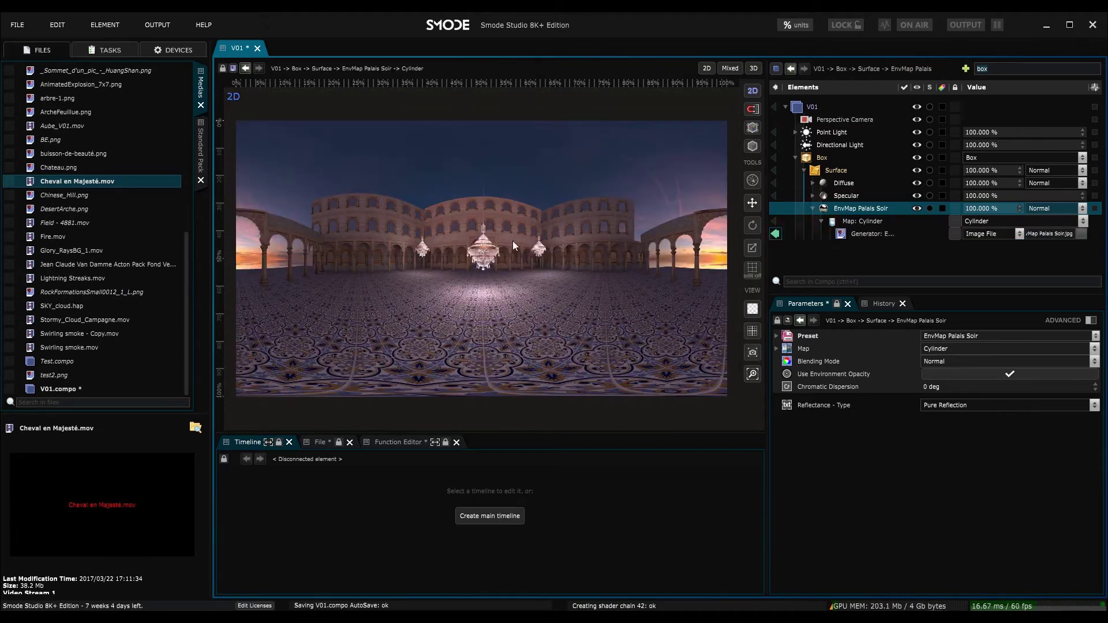
pyautogui.click(777, 234)
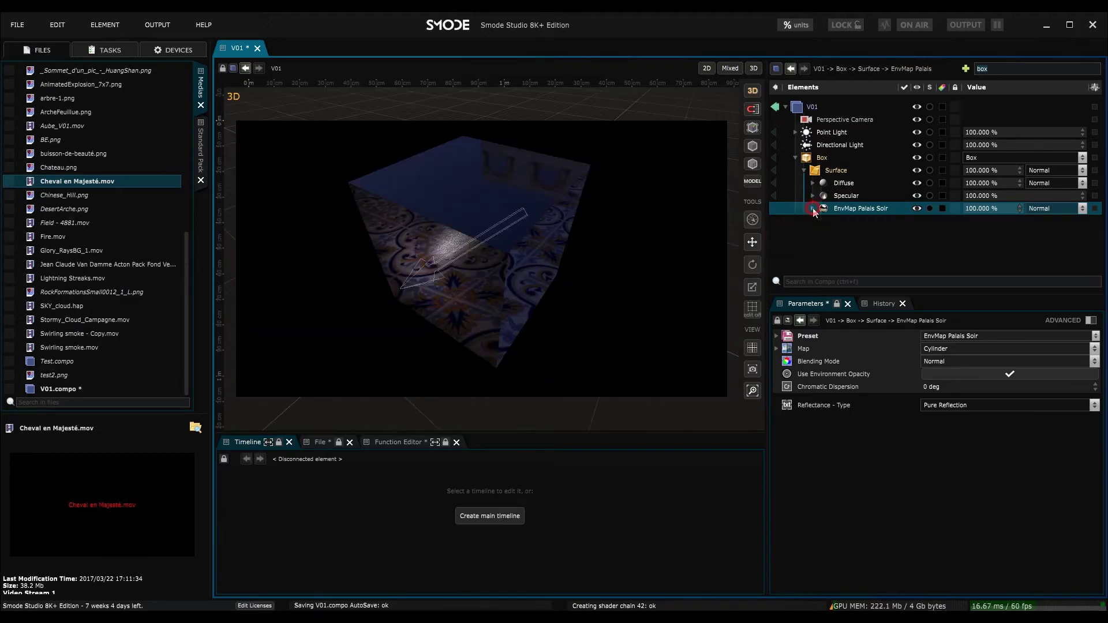
pyautogui.moveTo(636, 216); pyautogui.dragTo(580, 200, button='middle')
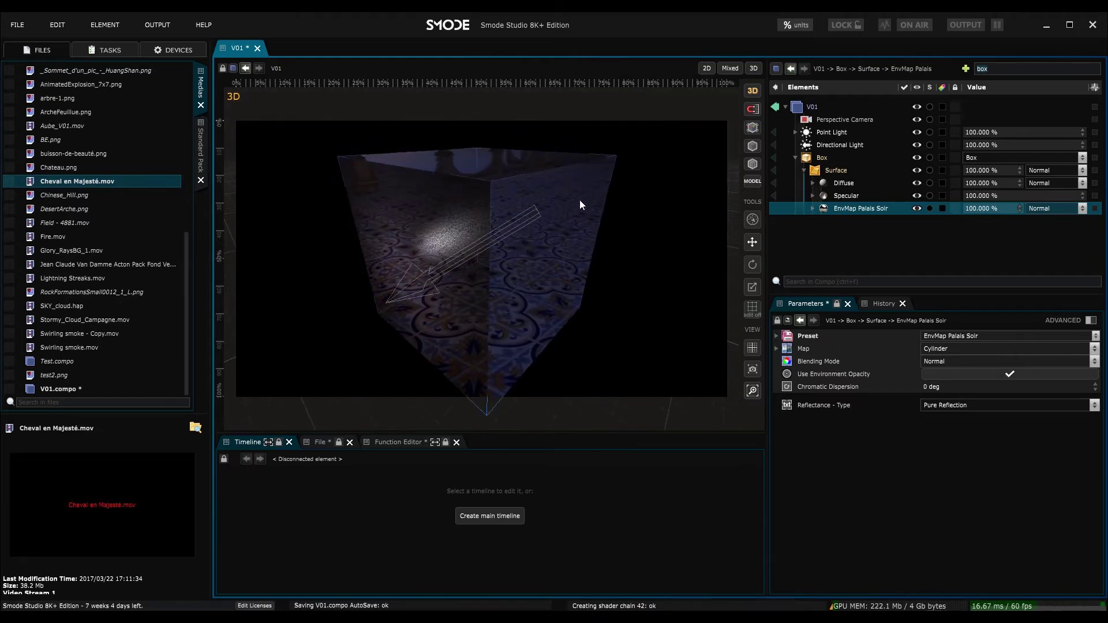
# Add a Height Bump component to the Surface using the Noise Bump preset and view the box from several angles.
pyautogui.rightClick(822, 176)
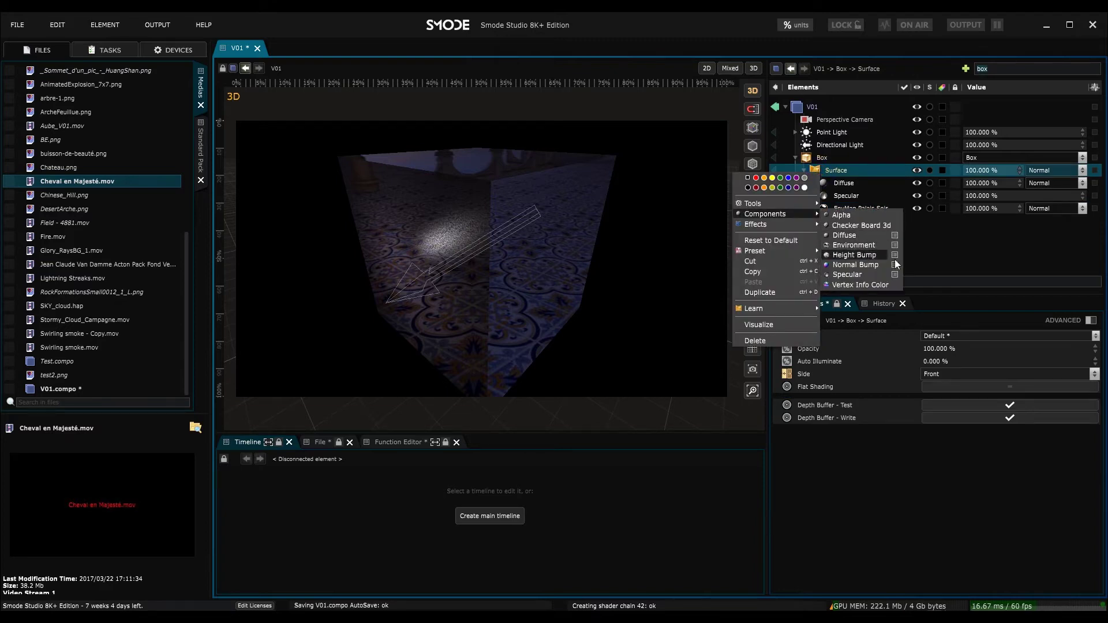
pyautogui.click(936, 283)
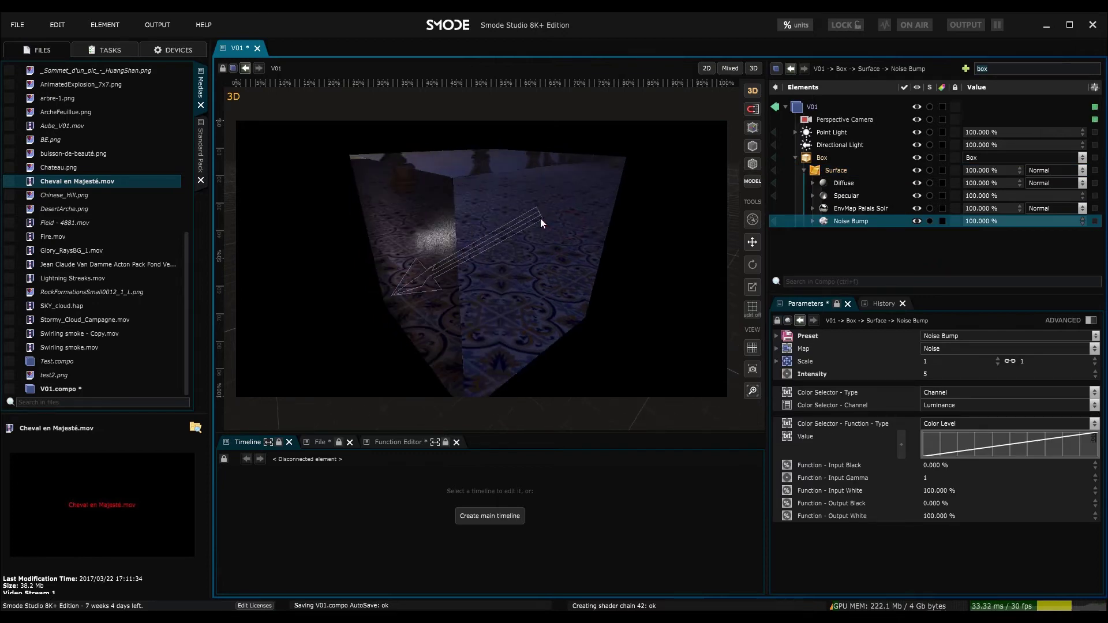
pyautogui.moveTo(556, 229); pyautogui.dragTo(448, 182, button='middle')
pyautogui.moveTo(512, 209)
pyautogui.mouseDown()
pyautogui.moveTo(539, 212)
pyautogui.moveTo(510, 240)
pyautogui.moveTo(510, 218)
pyautogui.moveTo(520, 225)
pyautogui.mouseUp()
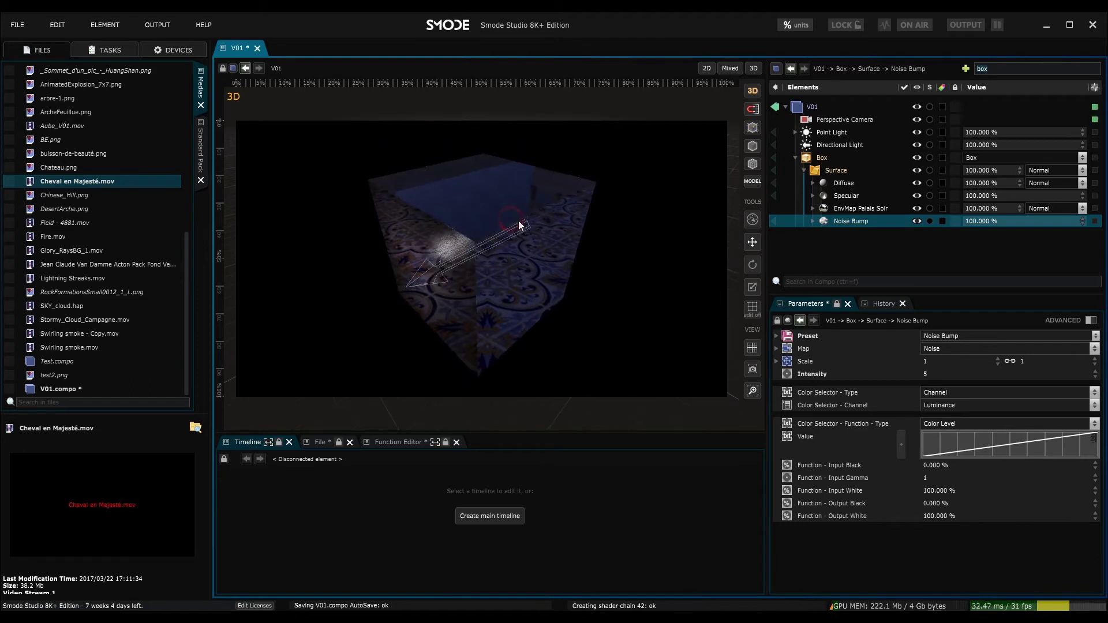
# Move Noise Bump above EnvMap Palais Soir in the Surface's components and check the reflections.
pyautogui.click(847, 208)
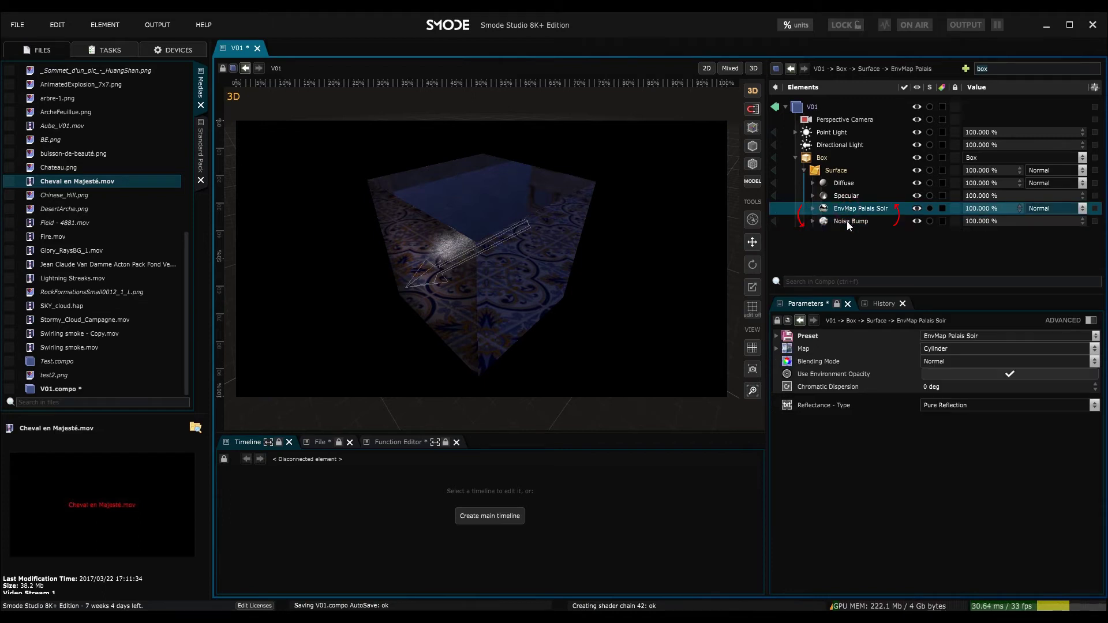
pyautogui.moveTo(848, 223); pyautogui.dragTo(850, 207)
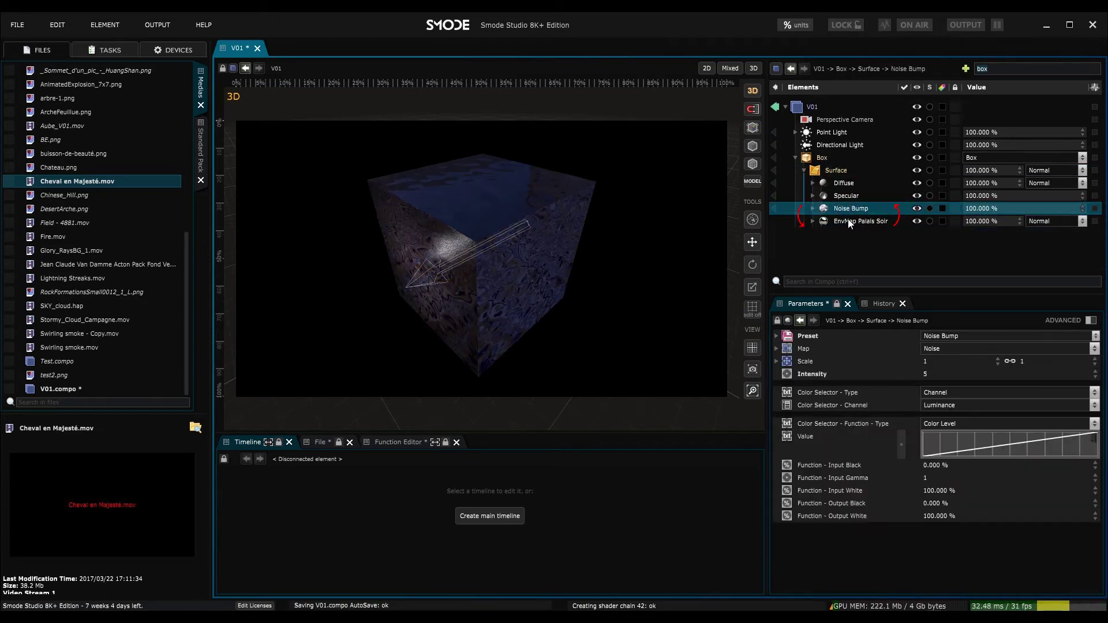
pyautogui.click(854, 224)
pyautogui.moveTo(565, 234)
pyautogui.mouseDown(button='middle')
pyautogui.moveTo(615, 195)
pyautogui.moveTo(636, 238)
pyautogui.moveTo(577, 251)
pyautogui.mouseUp(button='middle')
# Preview the Noise Bump's Perlin Noise map, return to the scene, and save the composition.
pyautogui.click(813, 208)
pyautogui.click(833, 221)
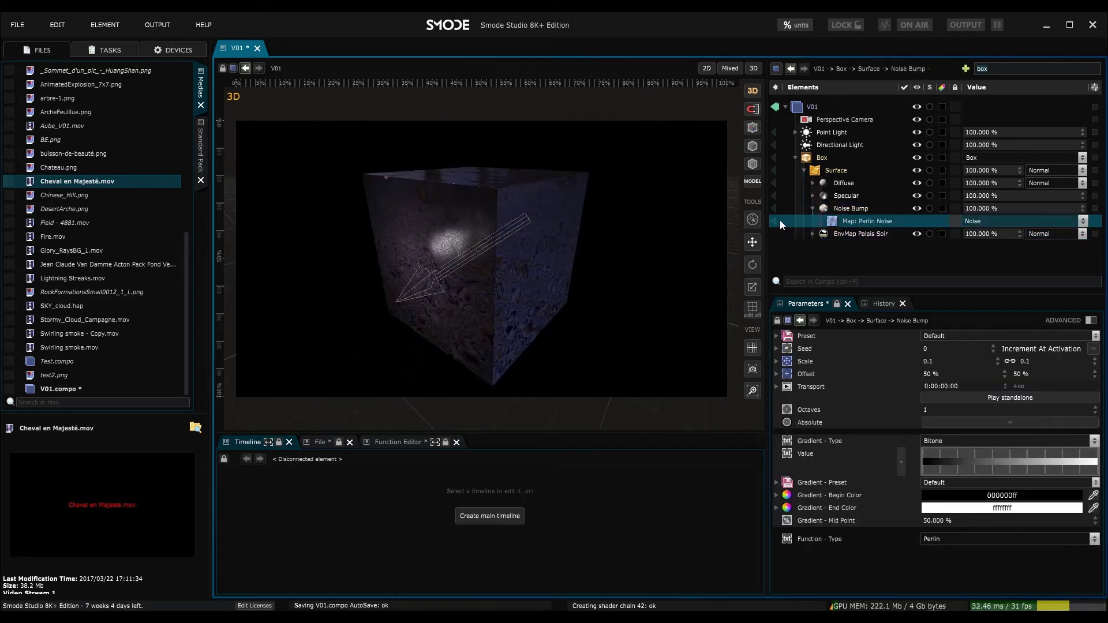
pyautogui.click(776, 221)
pyautogui.click(777, 221)
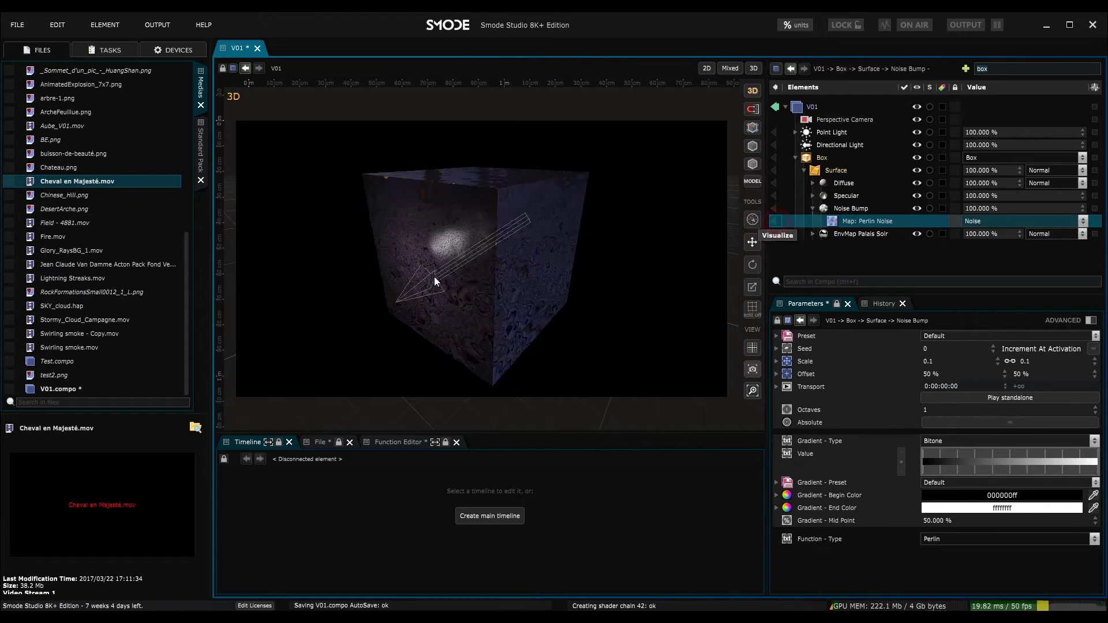
pyautogui.hotkey('ctrl', 's')
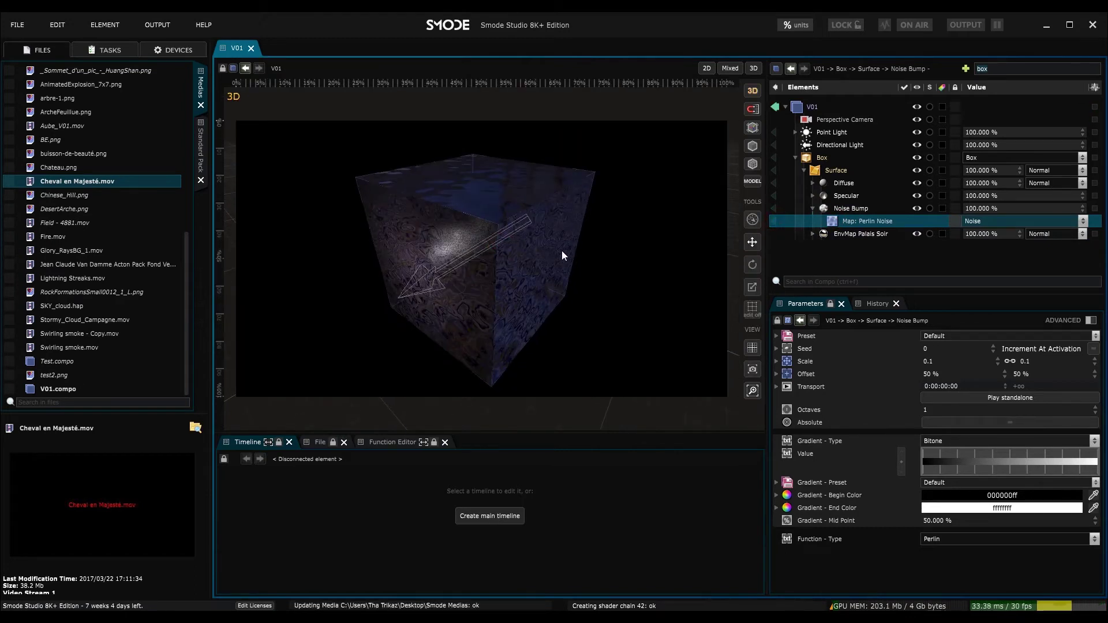
# Widen the Elements area and set the blending mode of EnvMap Palais Soir to Linear Dodge (Add).
pyautogui.click(813, 209)
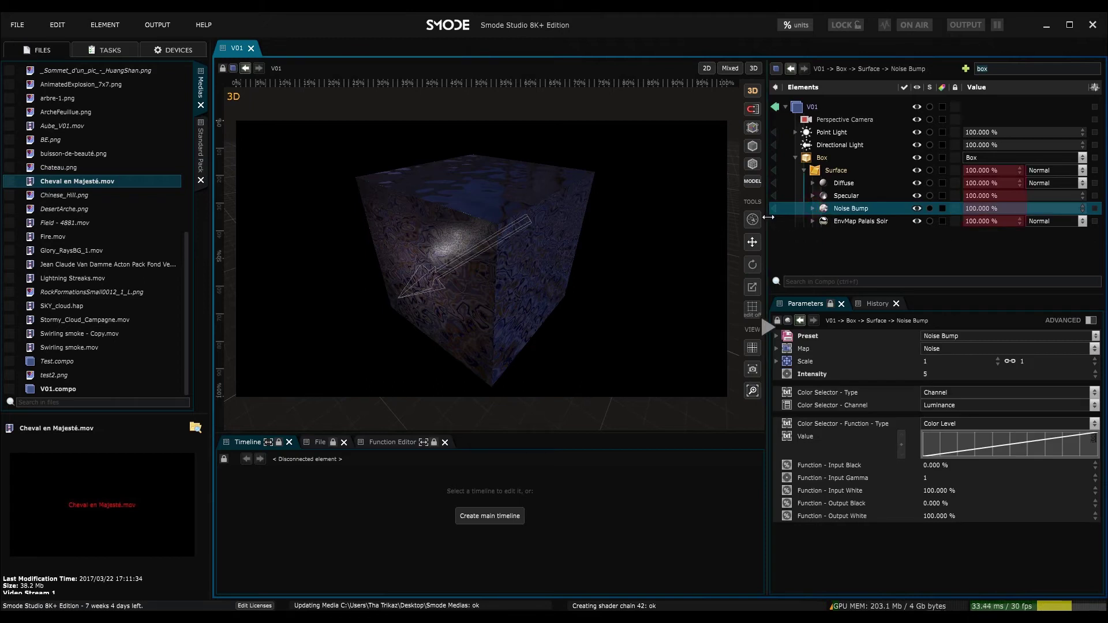
pyautogui.moveTo(767, 218); pyautogui.dragTo(712, 220)
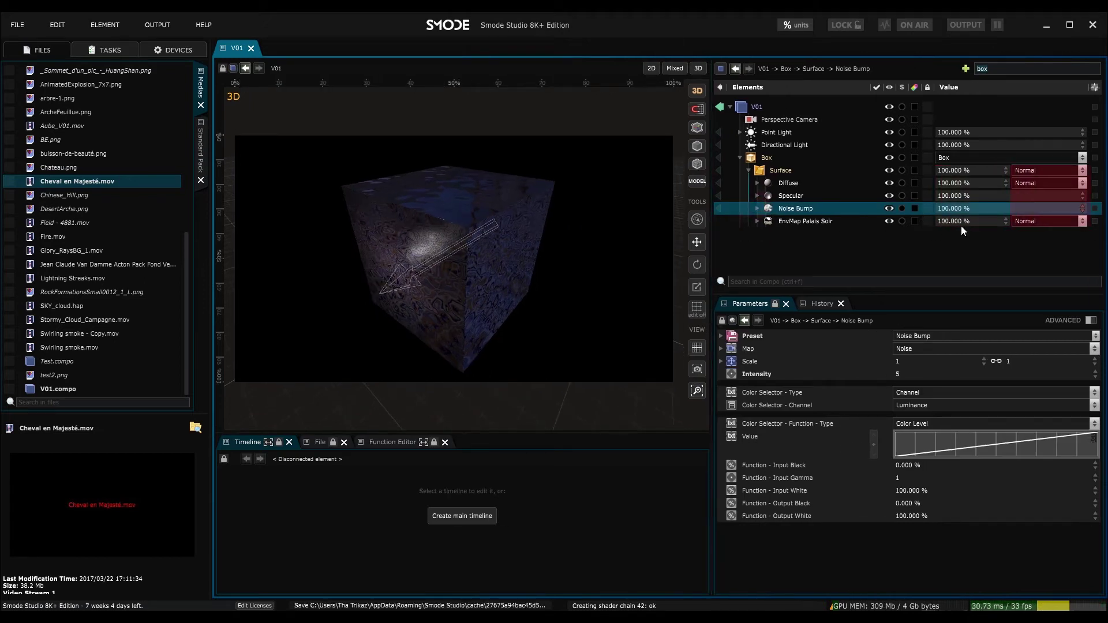
pyautogui.moveTo(956, 222)
pyautogui.mouseDown()
pyautogui.moveTo(900, 221)
pyautogui.moveTo(958, 221)
pyautogui.mouseUp()
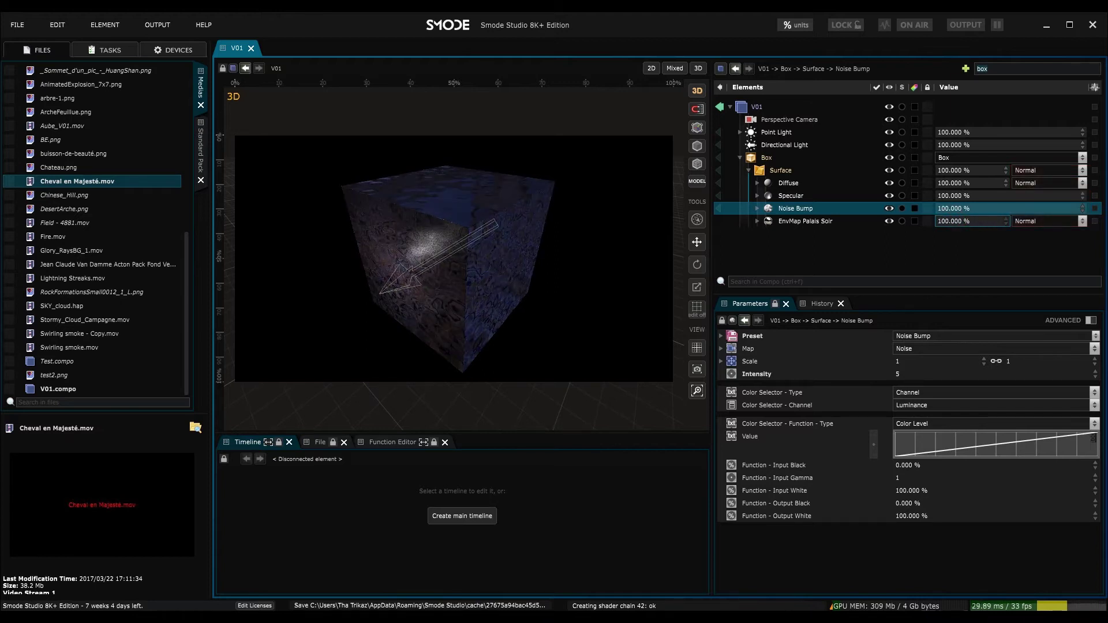
pyautogui.click(1018, 223)
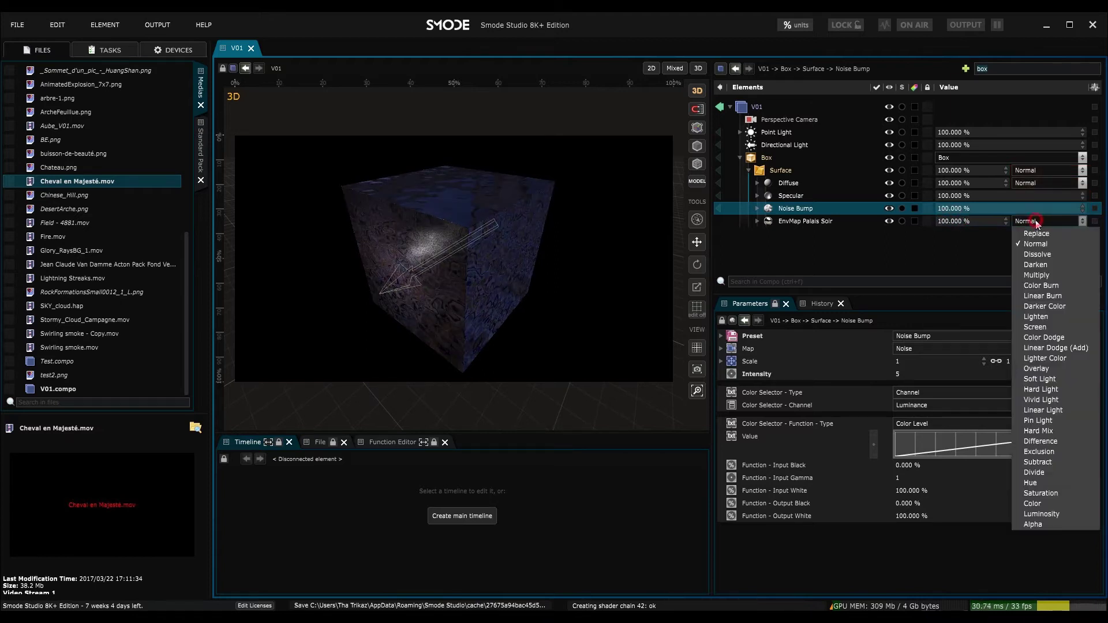
pyautogui.click(1056, 348)
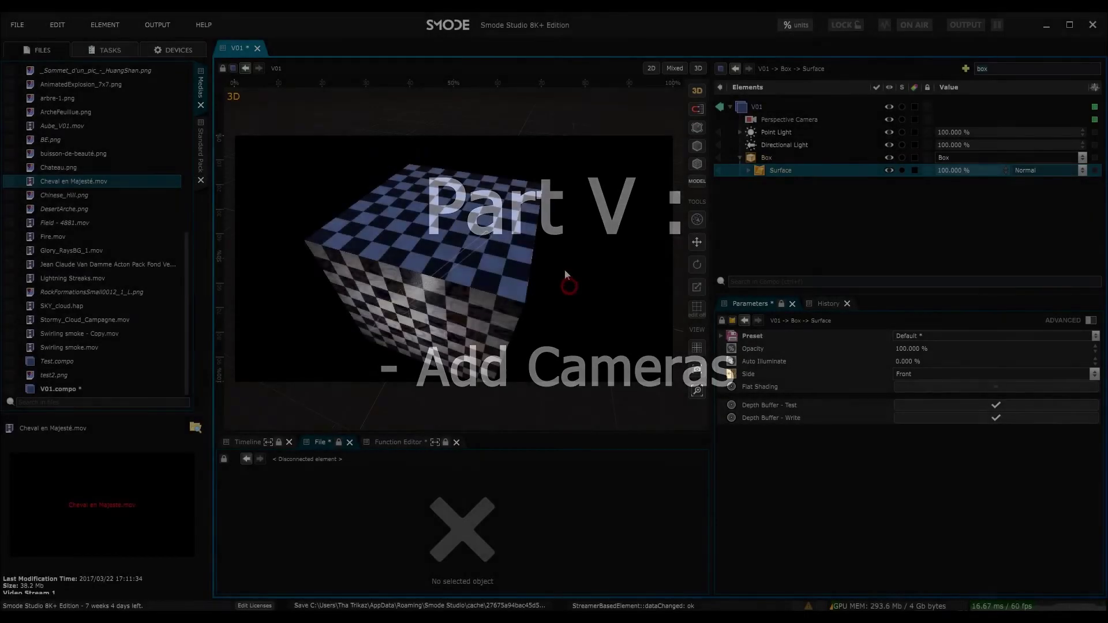
pyautogui.moveTo(565, 269)
pyautogui.mouseDown(button='middle')
pyautogui.moveTo(586, 226)
pyautogui.moveTo(577, 204)
pyautogui.moveTo(570, 280)
pyautogui.mouseUp(button='middle')
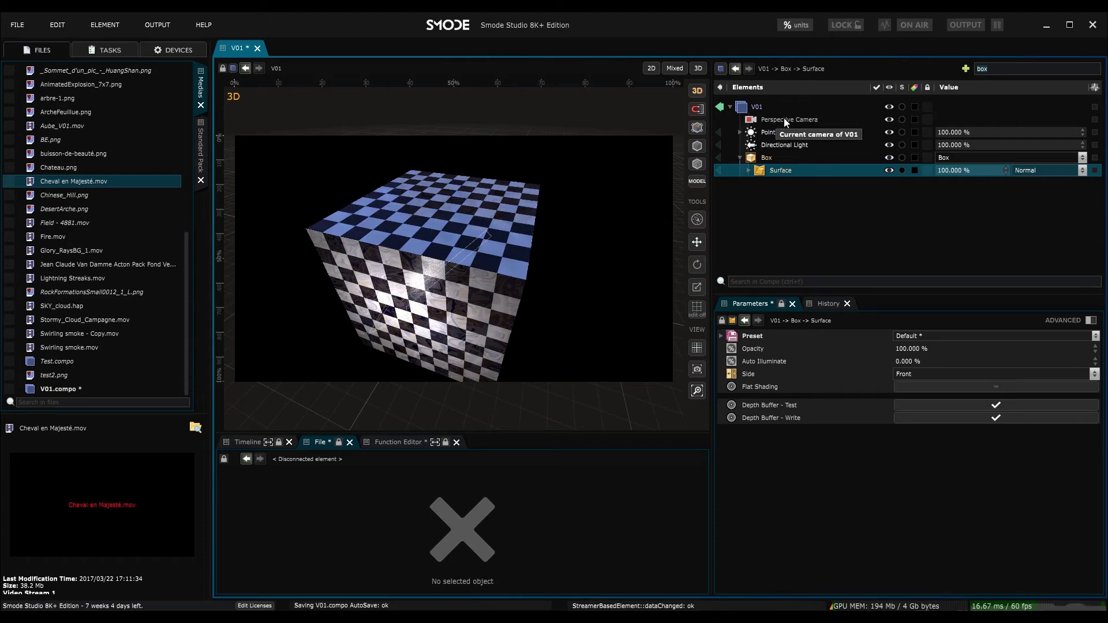
# Add a second Camera to V01 and rename the two cameras C1 and C2.
pyautogui.moveTo(577, 234); pyautogui.dragTo(509, 265, button='middle')
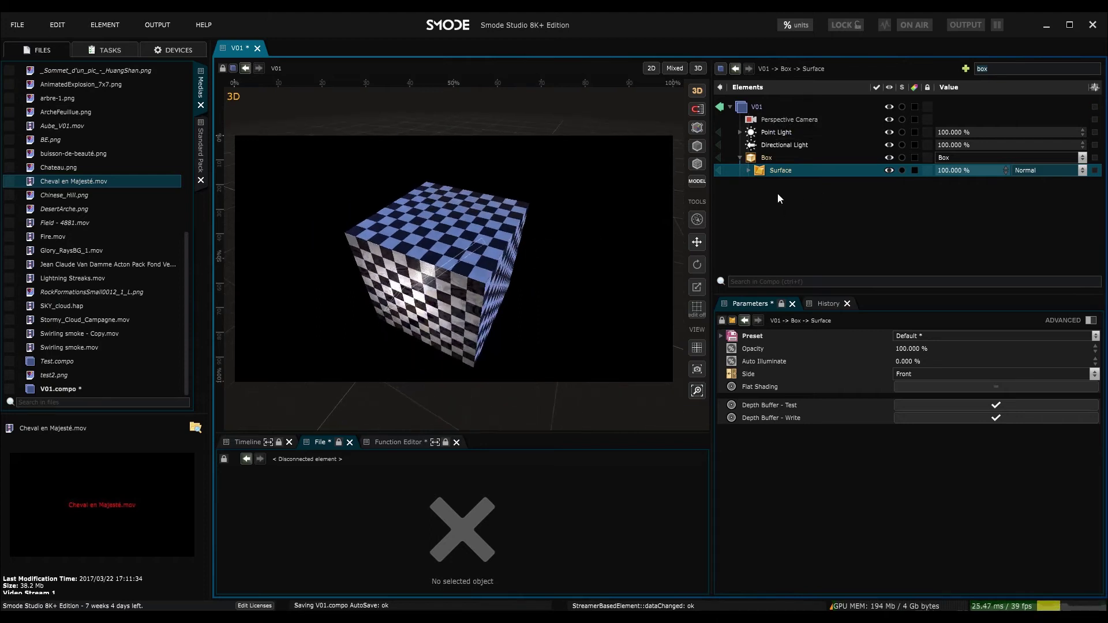
pyautogui.rightClick(761, 200)
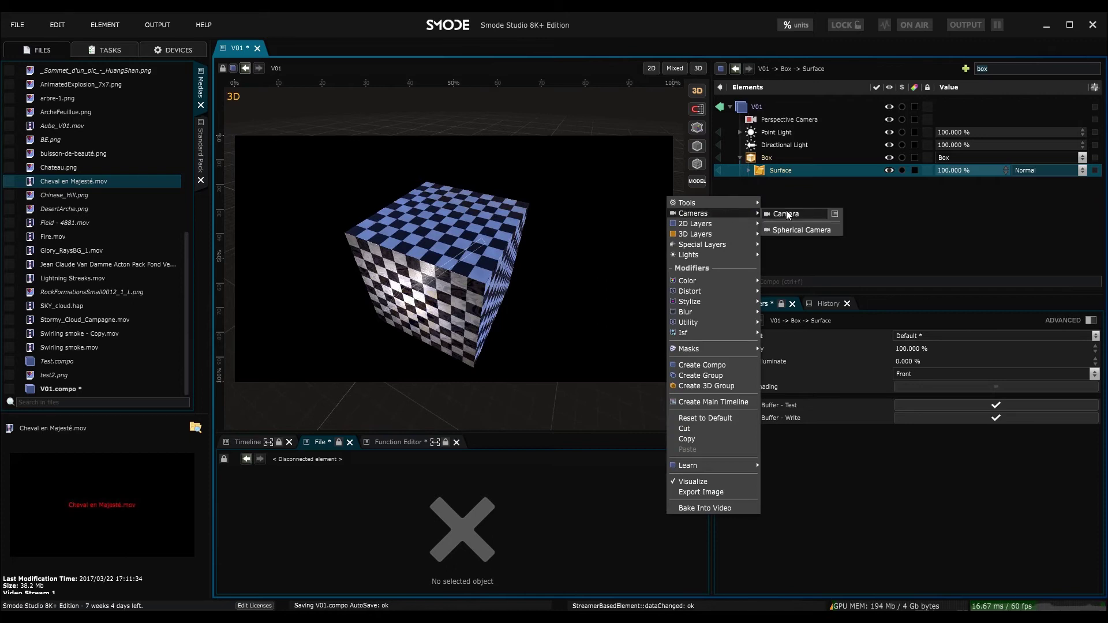
pyautogui.click(786, 213)
pyautogui.doubleClick(778, 119)
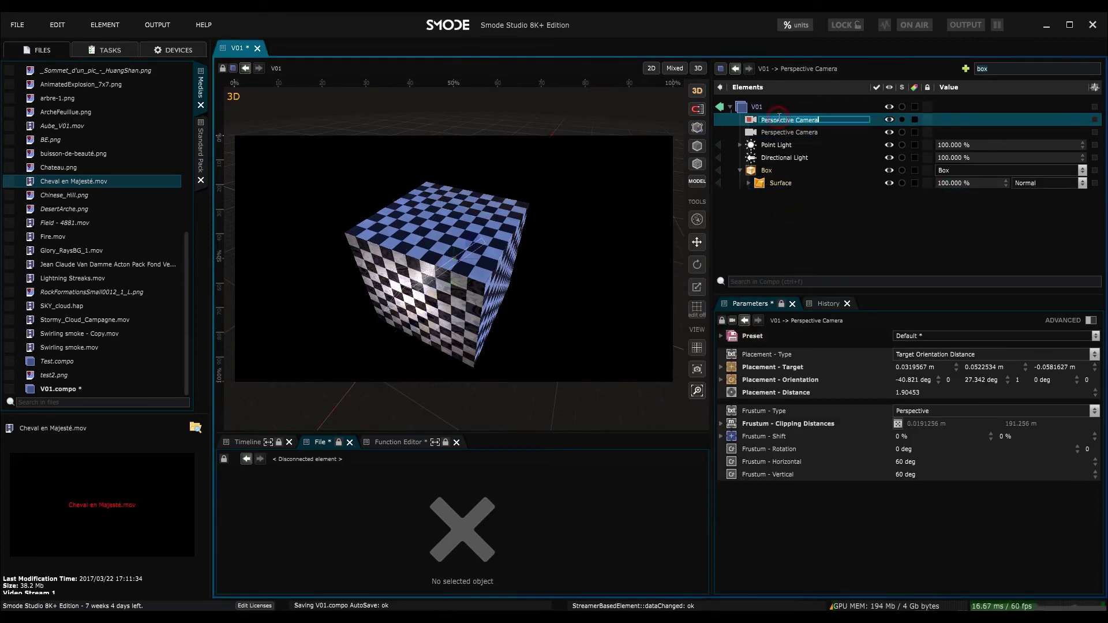
pyautogui.write('C1')
pyautogui.press('Return')
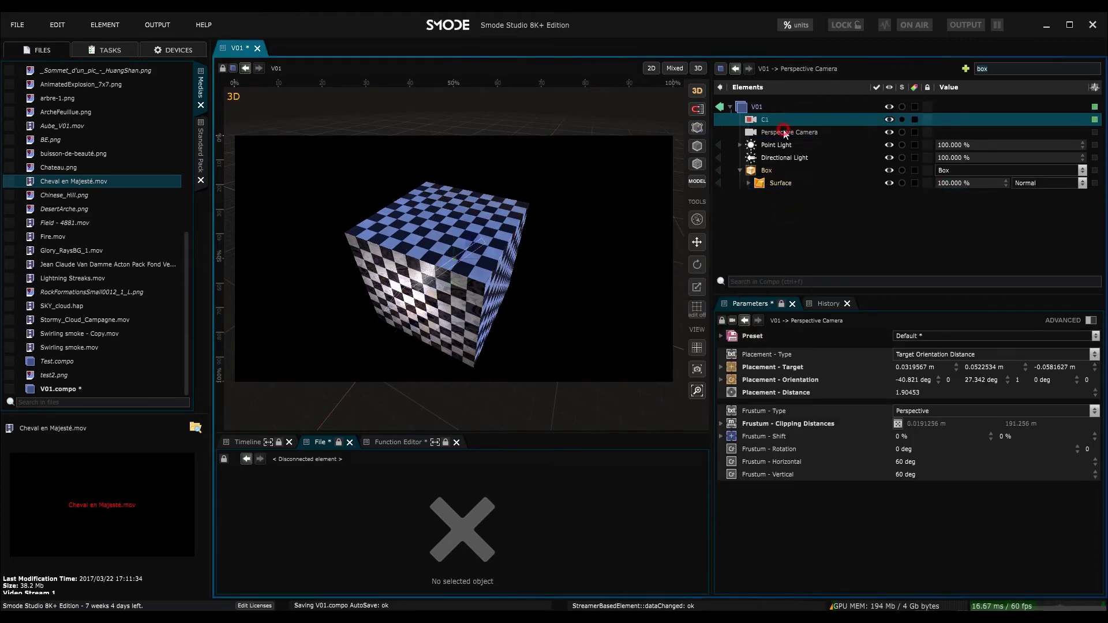
pyautogui.doubleClick(784, 131)
pyautogui.write('C2')
pyautogui.press('Return')
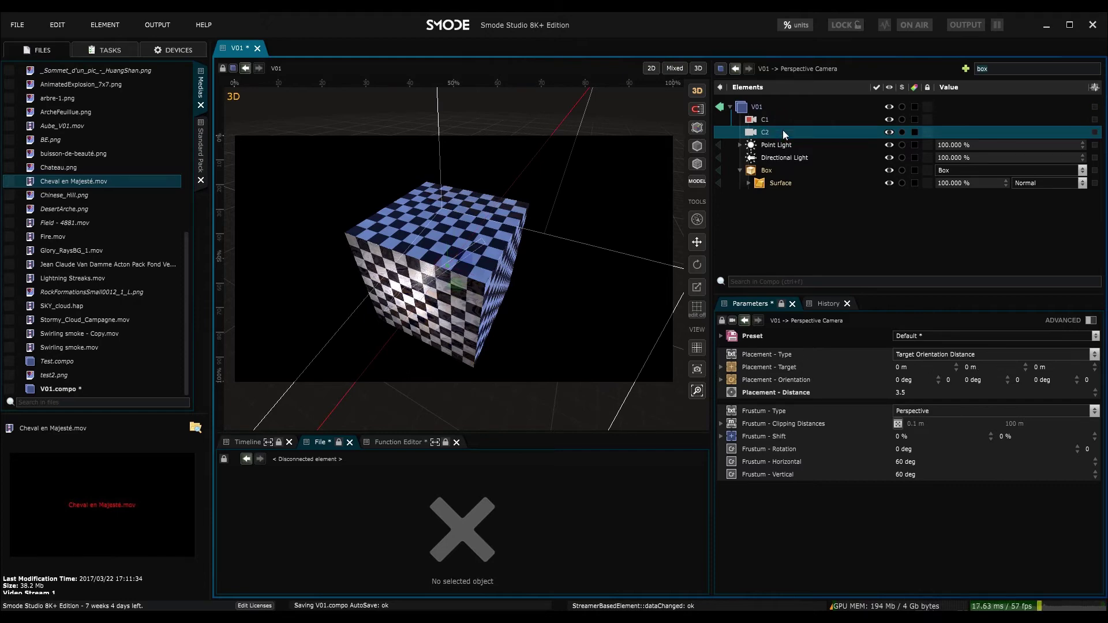
# Examine the positions of C1 and C2 around the box in the 3D view, and return to the 2D view.
pyautogui.keyDown('alt'); pyautogui.moveTo(526, 257); pyautogui.dragTo(603, 277); pyautogui.keyUp('alt')
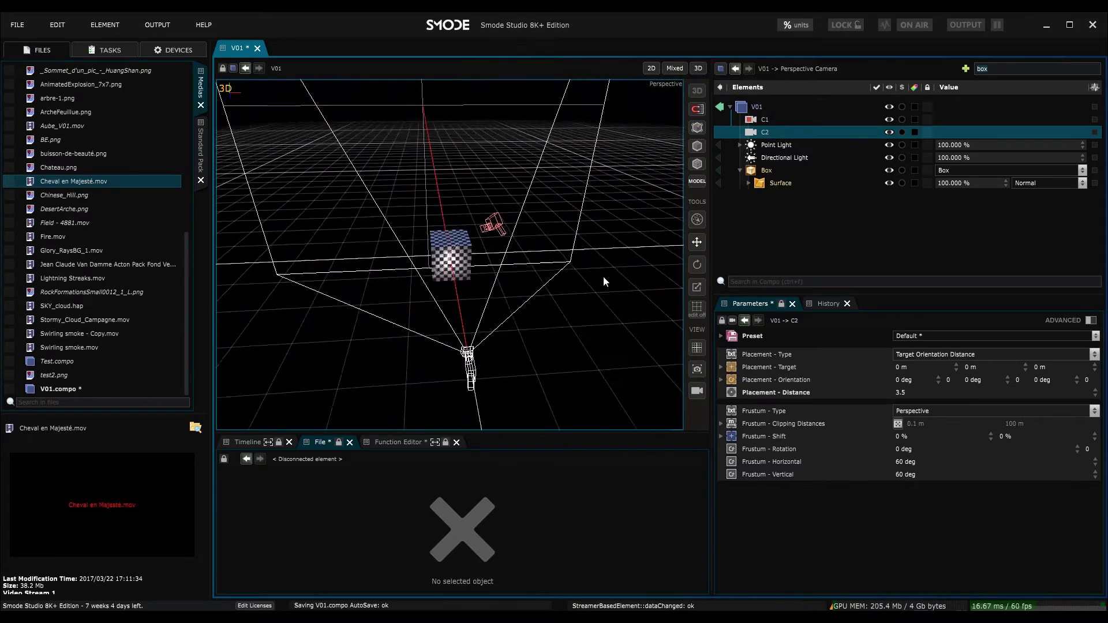
pyautogui.moveTo(604, 282); pyautogui.dragTo(552, 207, button='middle')
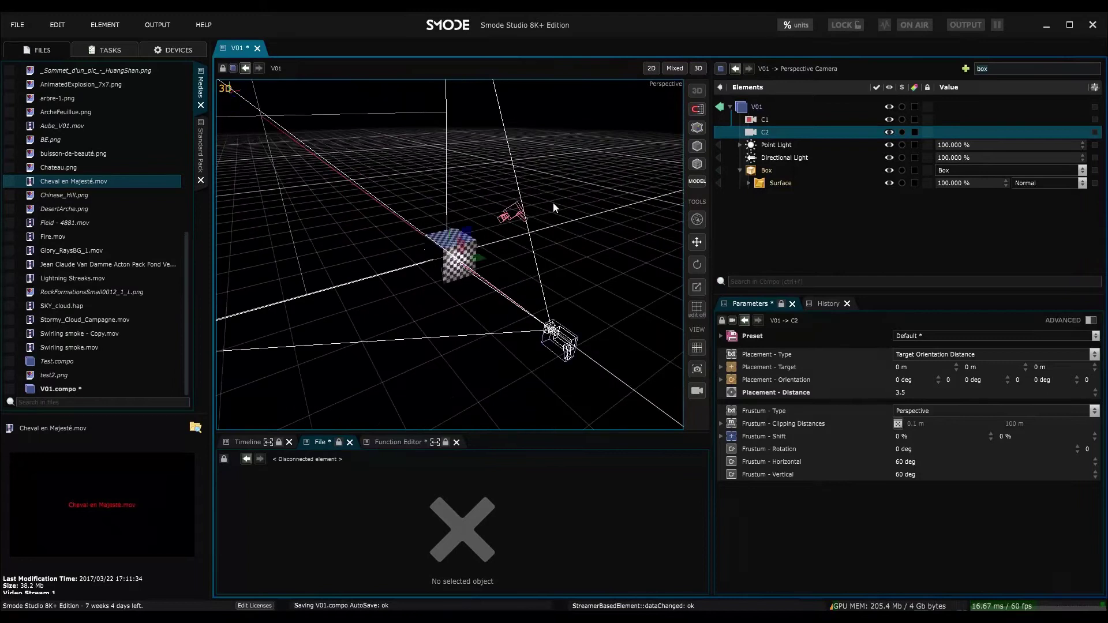
pyautogui.click(650, 70)
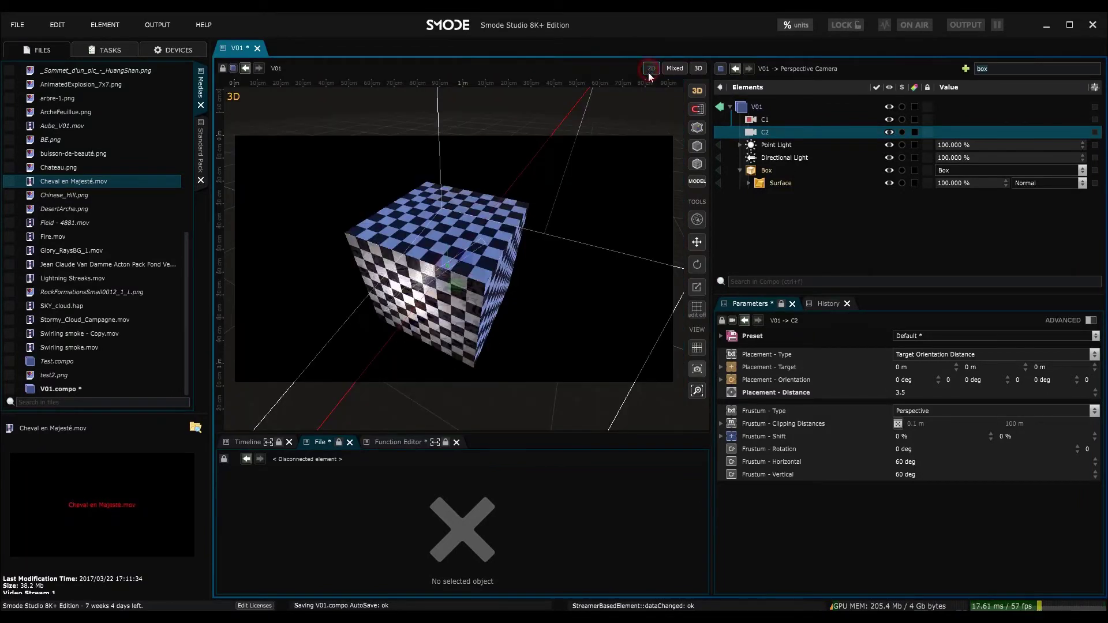
# Set C2 as the current camera of V01 and orbit it around the box to about -31.5° and 136.7°.
pyautogui.rightClick(749, 132)
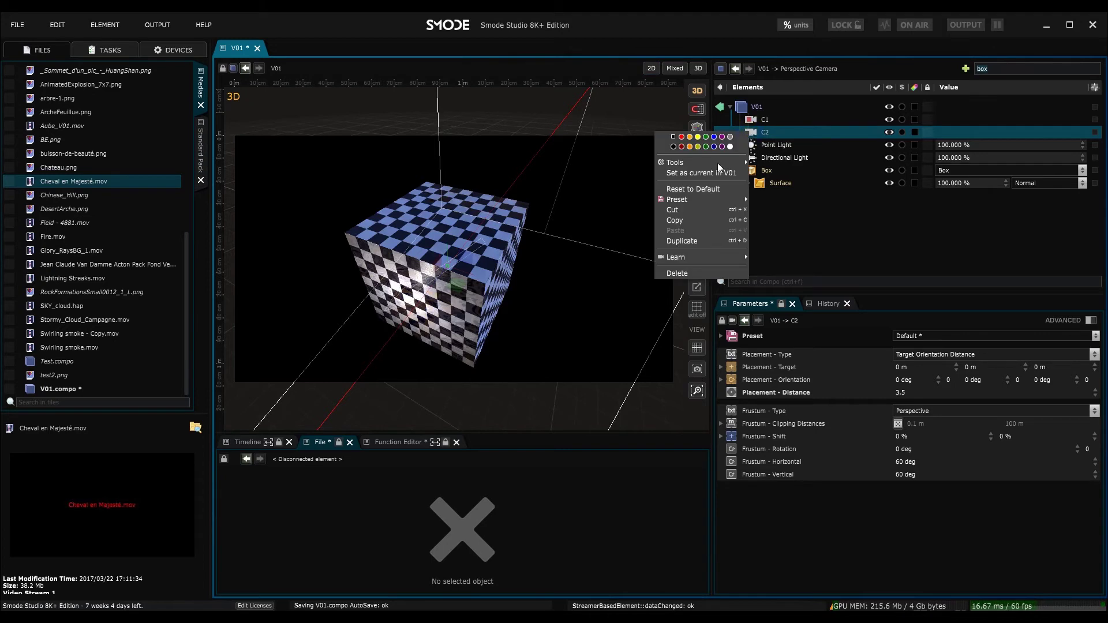
pyautogui.click(714, 173)
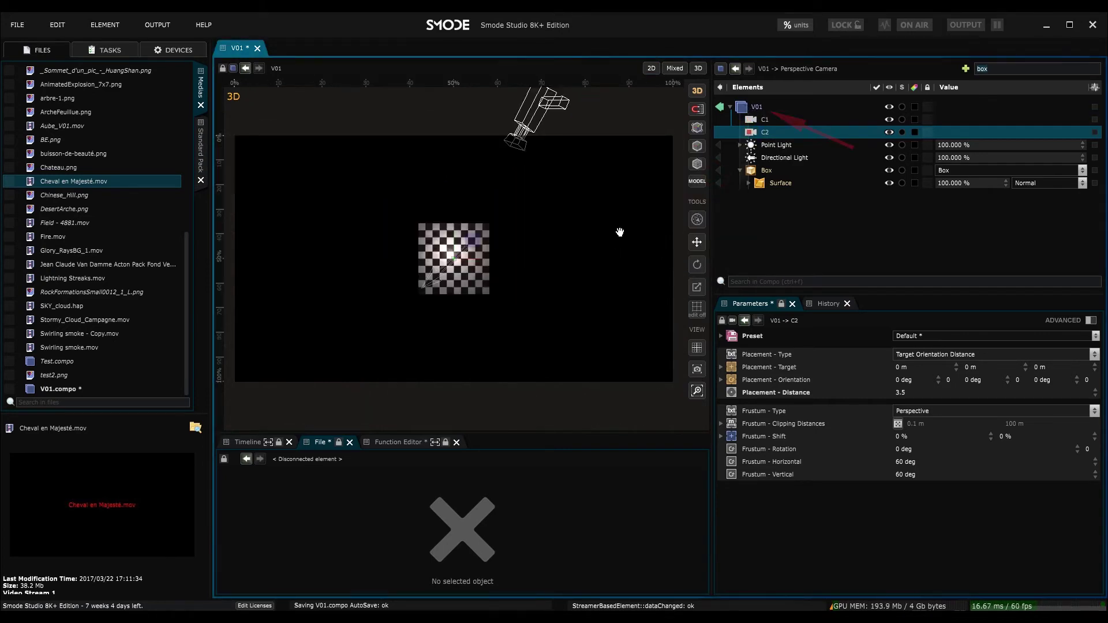
pyautogui.moveTo(606, 230)
pyautogui.mouseDown()
pyautogui.moveTo(535, 225)
pyautogui.moveTo(529, 277)
pyautogui.moveTo(300, 285)
pyautogui.moveTo(324, 289)
pyautogui.mouseUp()
# Set C1 as V01's current camera again and try switching V01's Current Camera parameter to C2 and back to C1.
pyautogui.rightClick(760, 123)
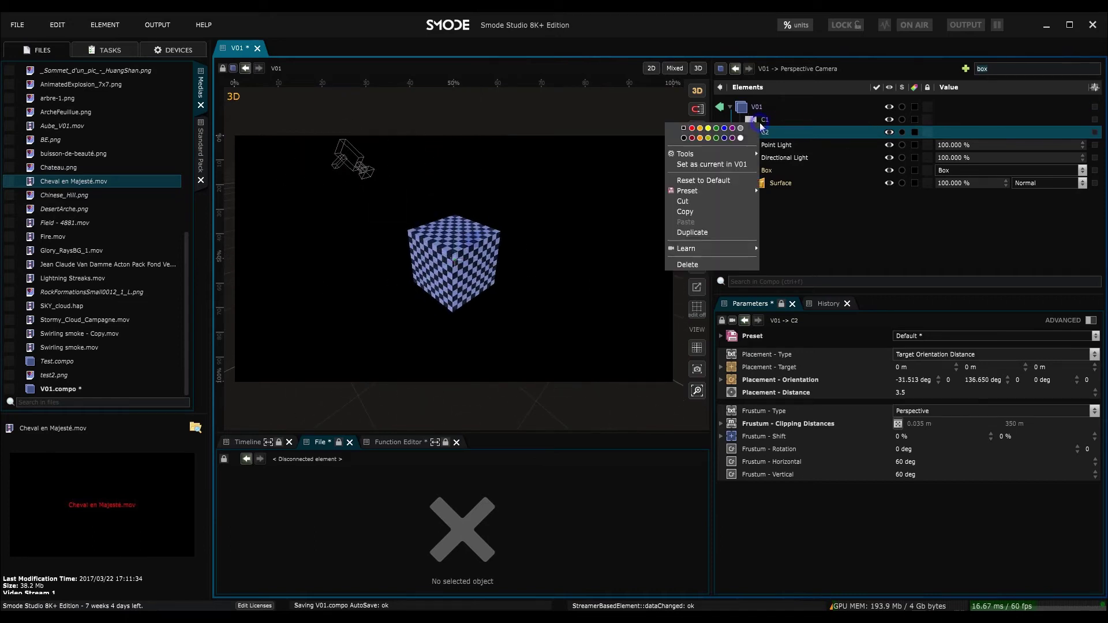
pyautogui.click(716, 166)
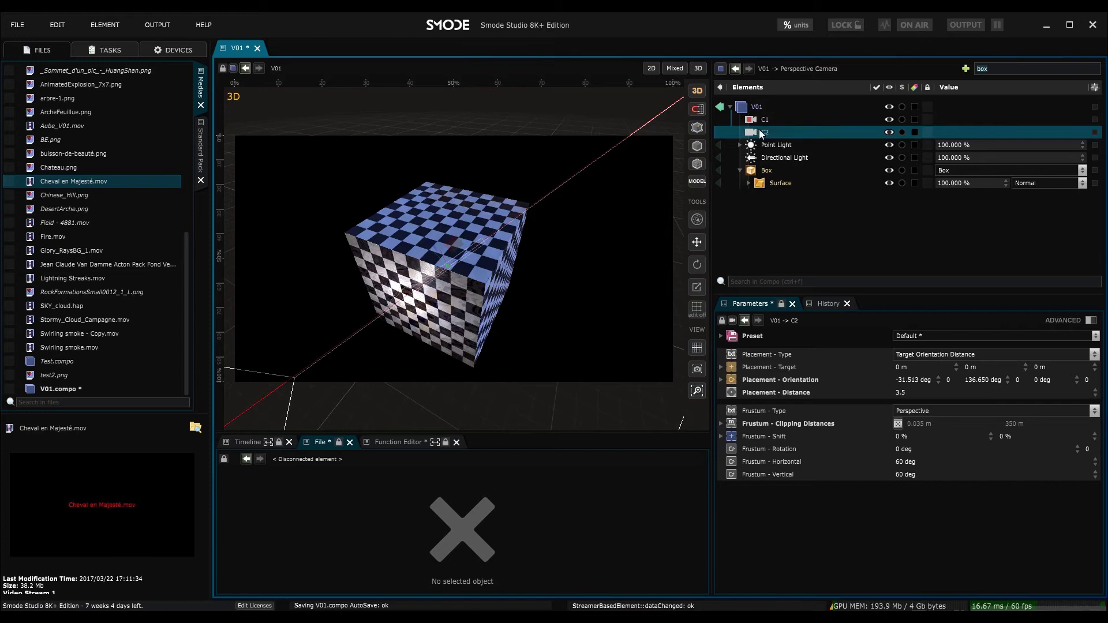
pyautogui.click(748, 109)
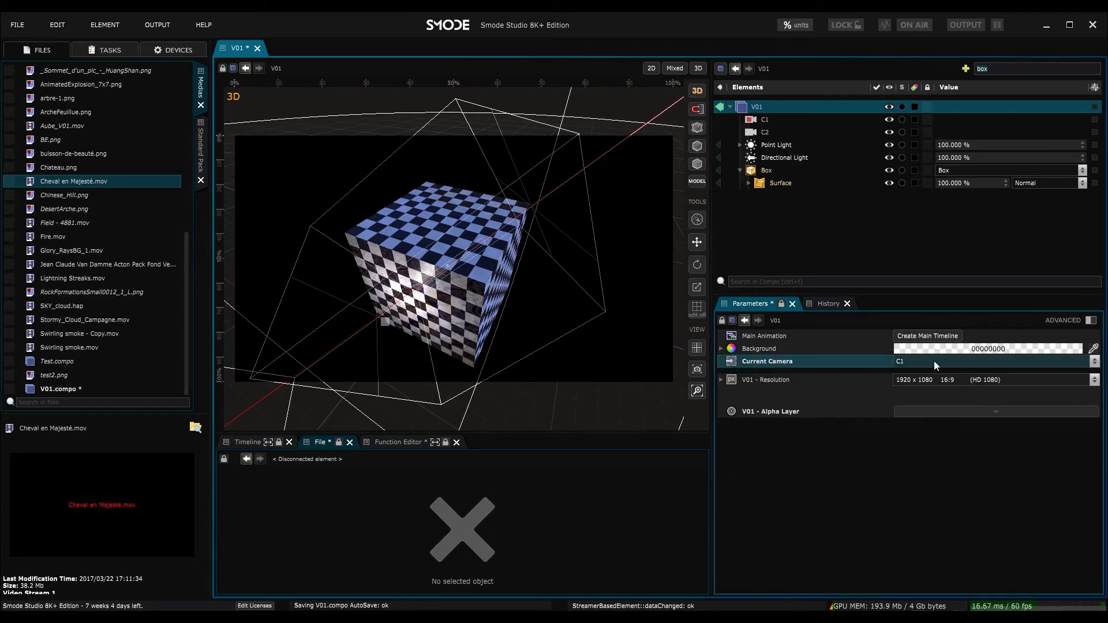
pyautogui.click(912, 362)
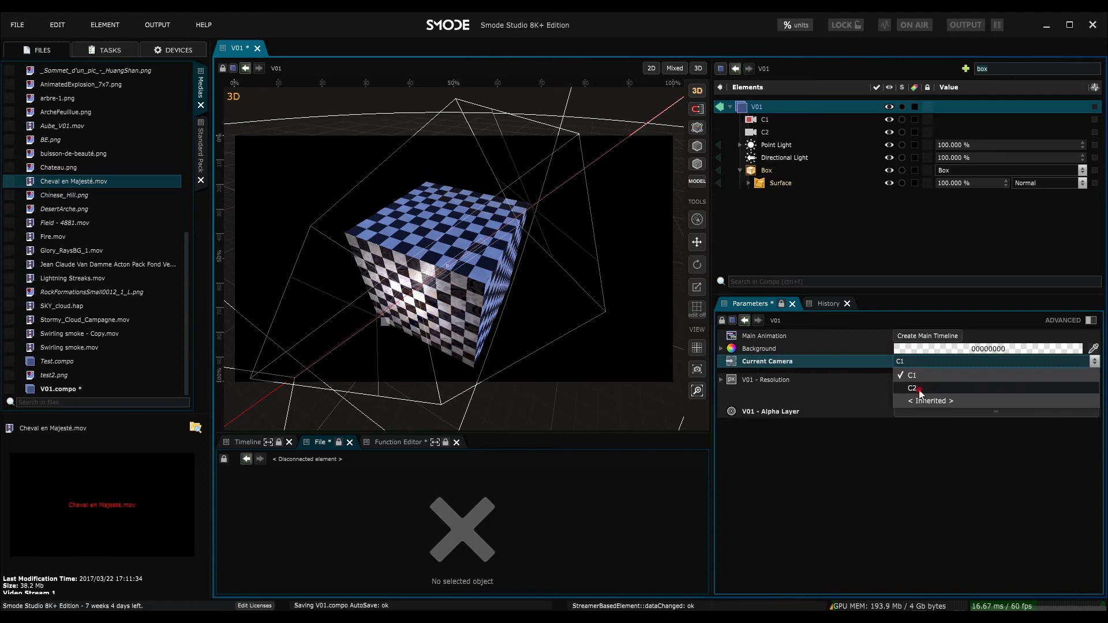
pyautogui.click(919, 379)
pyautogui.click(918, 362)
pyautogui.click(916, 374)
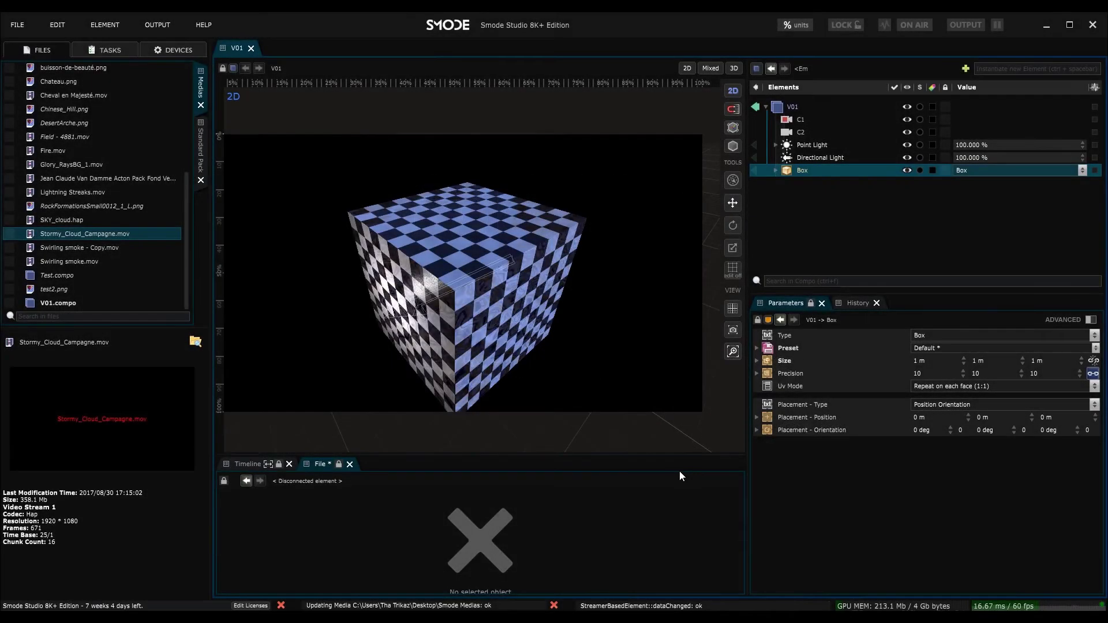
# Show the composition in the 3D view and pull back to view the whole box from an angle.
pyautogui.click(731, 71)
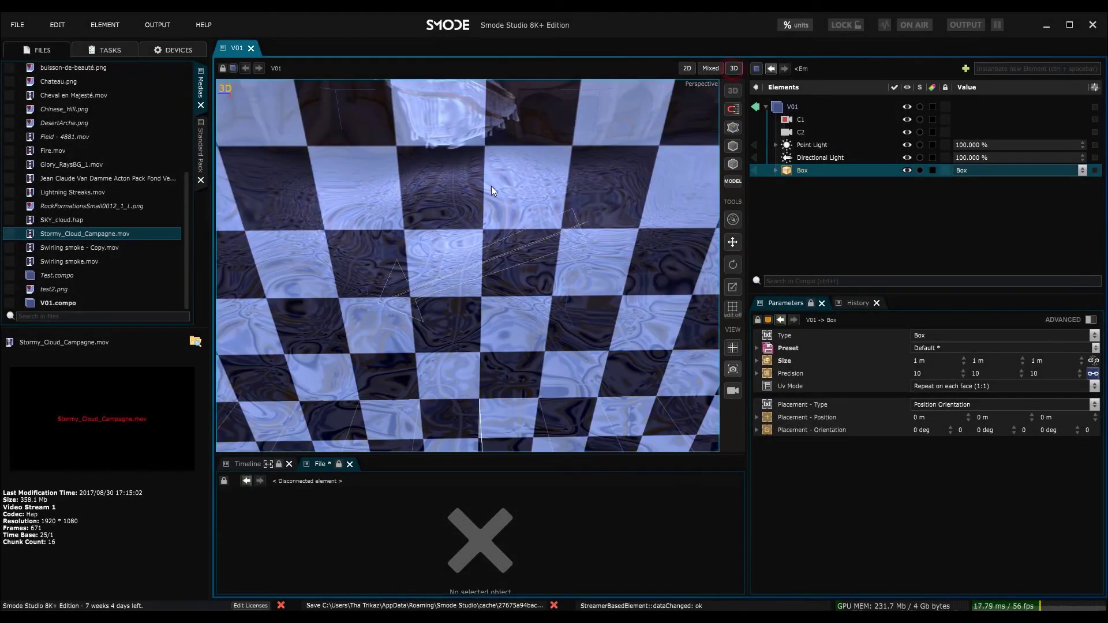
pyautogui.scroll(-3, 438, 245)
pyautogui.scroll(-5, 438, 245)
pyautogui.moveTo(437, 244); pyautogui.dragTo(372, 246, button='middle')
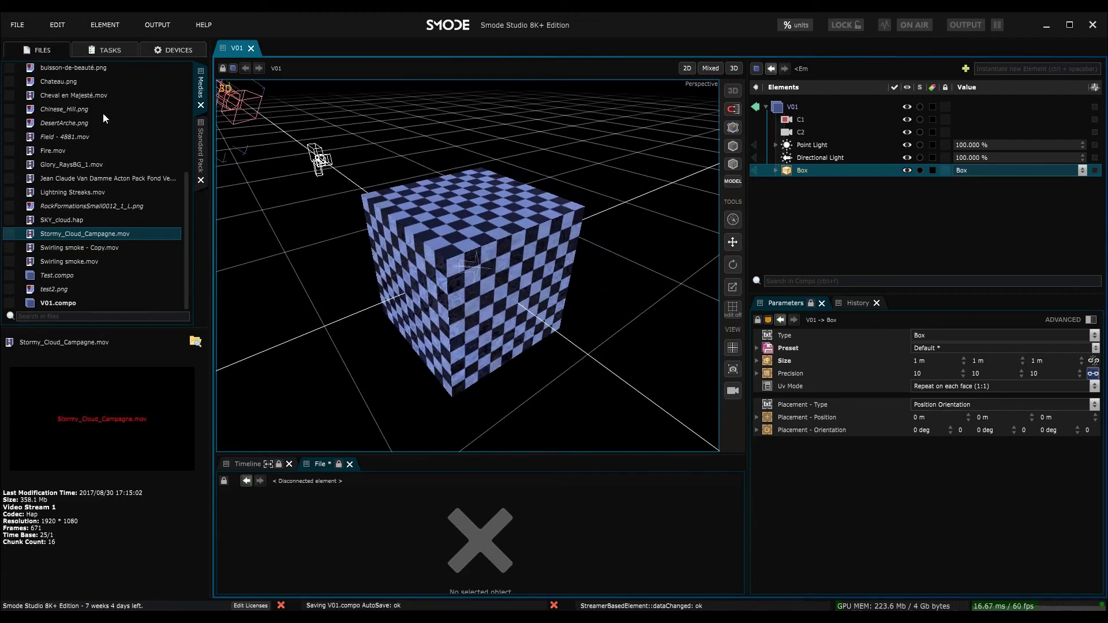
# Search the files for "whea" and select wheat_group.fbx inside FBX with modifiers.compo.
pyautogui.scroll(3, 104, 117)
pyautogui.click(57, 316)
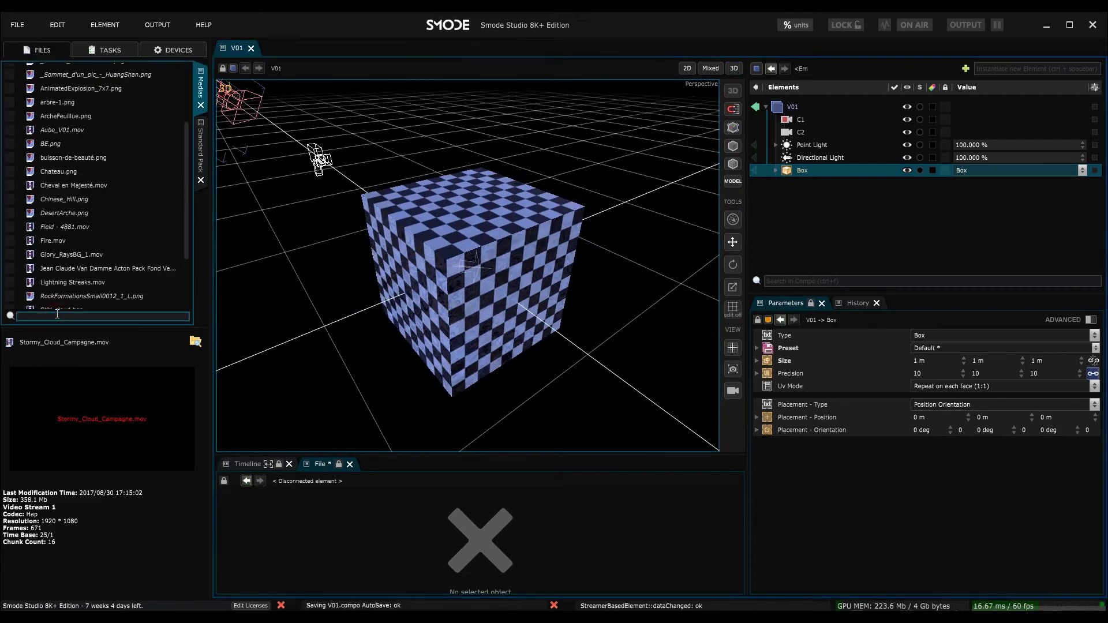
pyautogui.write('whe')
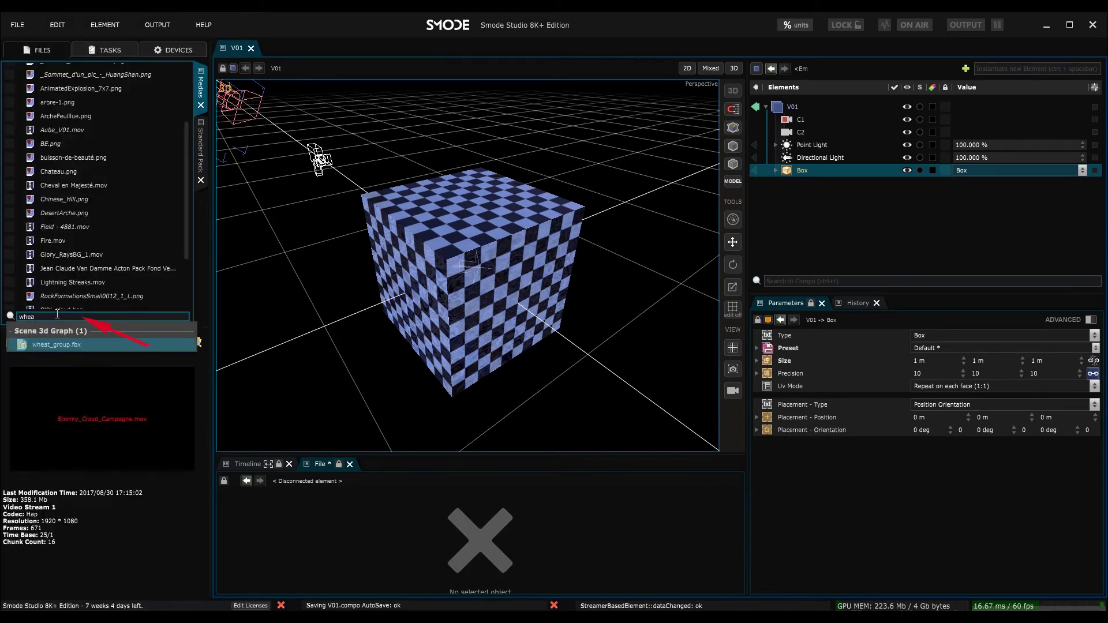
pyautogui.write('a')
pyautogui.click(47, 342)
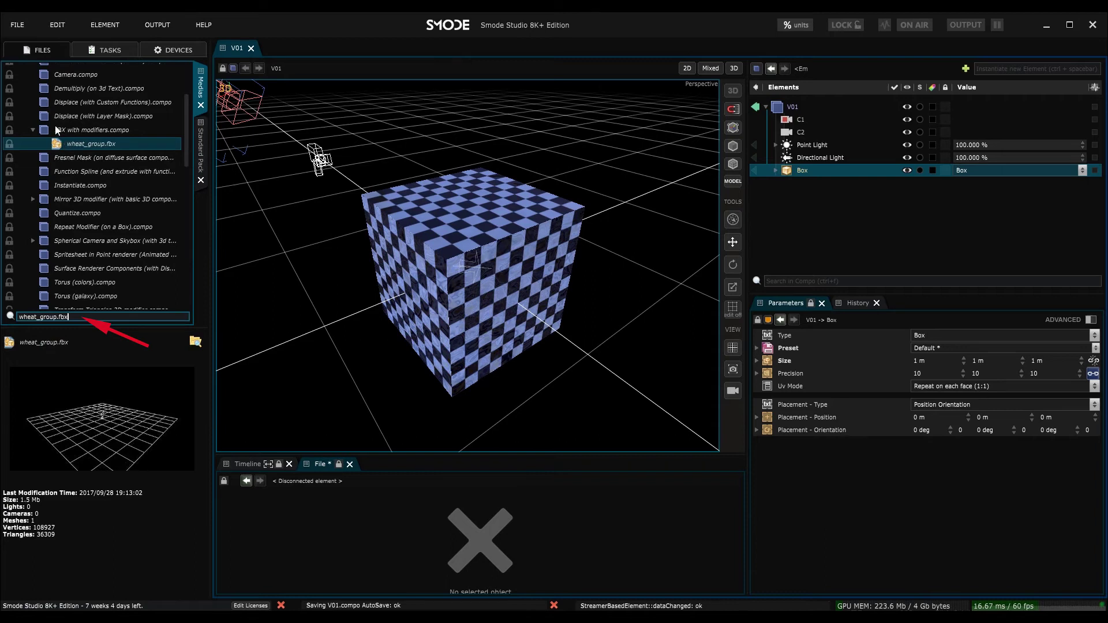
pyautogui.scroll(2, 48, 189)
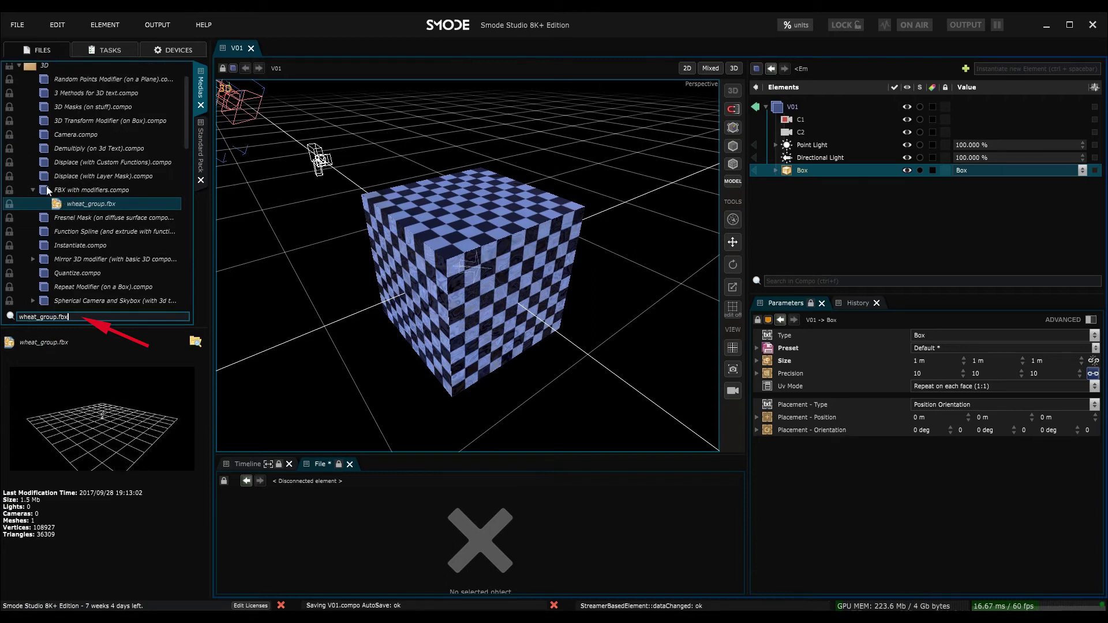
pyautogui.click(74, 191)
pyautogui.click(73, 206)
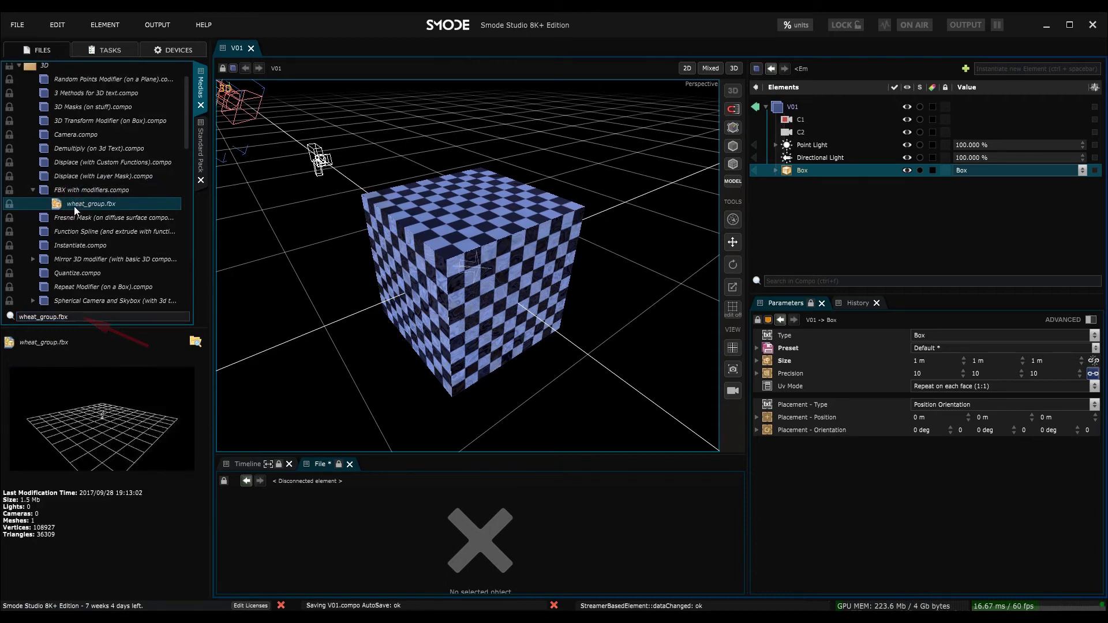
# Try importing wheat_group.fbx into V01 as a 3D Group with Optimized hierarchy and references, and delete the imported group.
pyautogui.moveTo(61, 208); pyautogui.dragTo(843, 199)
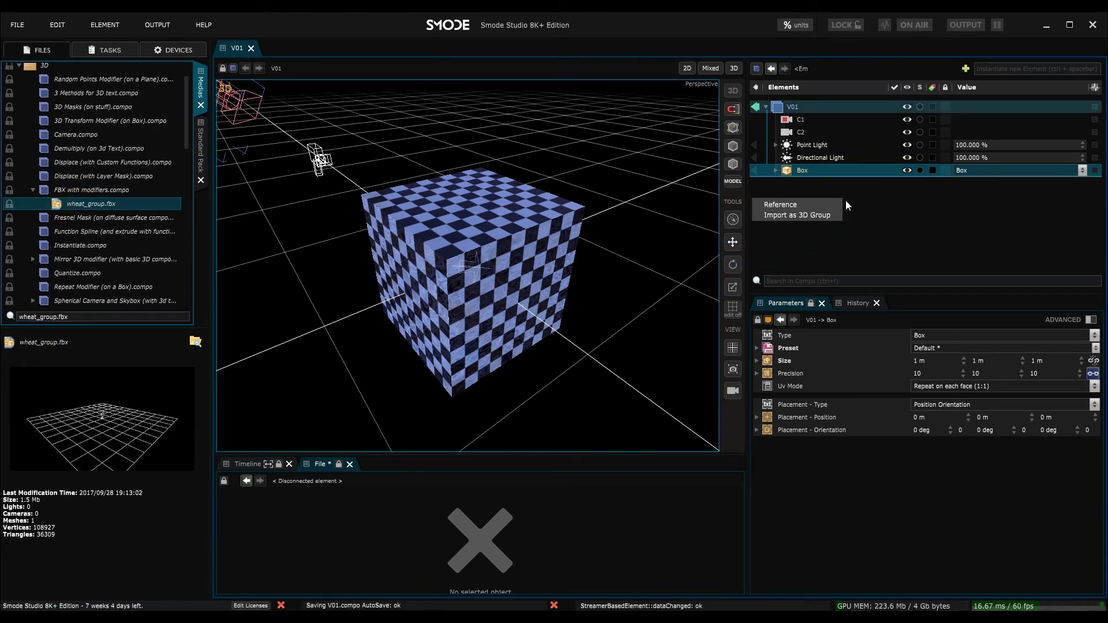
pyautogui.click(813, 215)
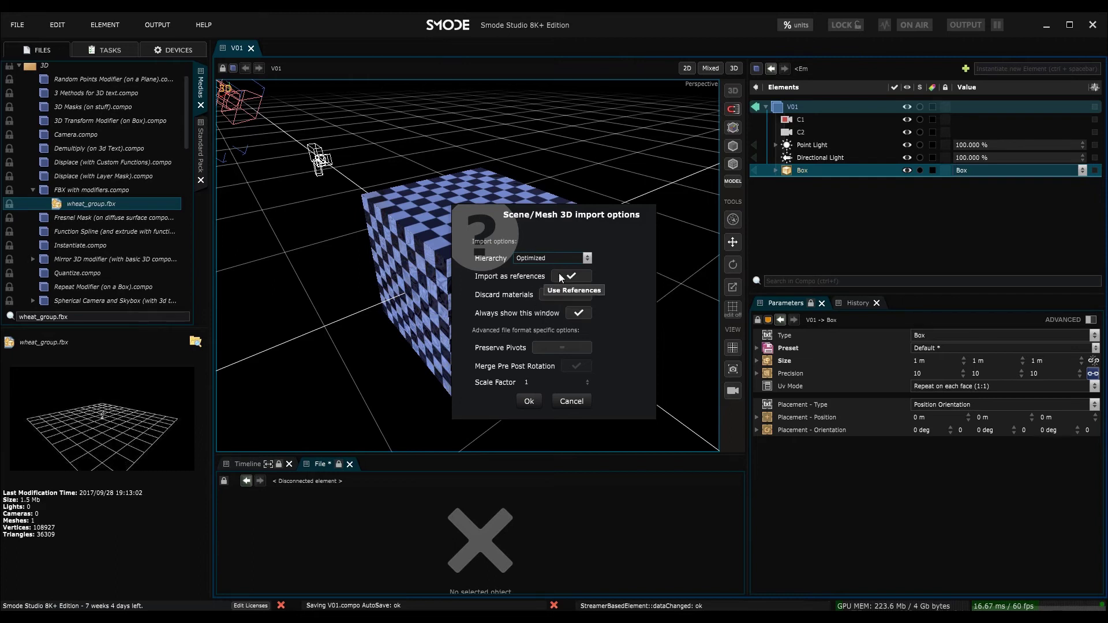
pyautogui.click(529, 408)
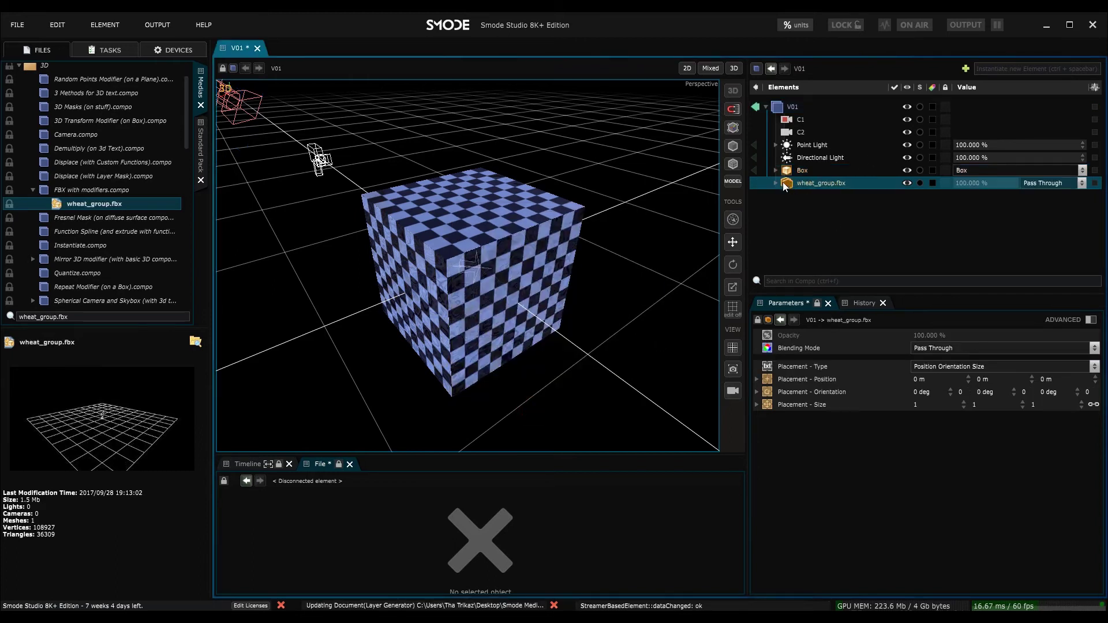
pyautogui.press('Delete')
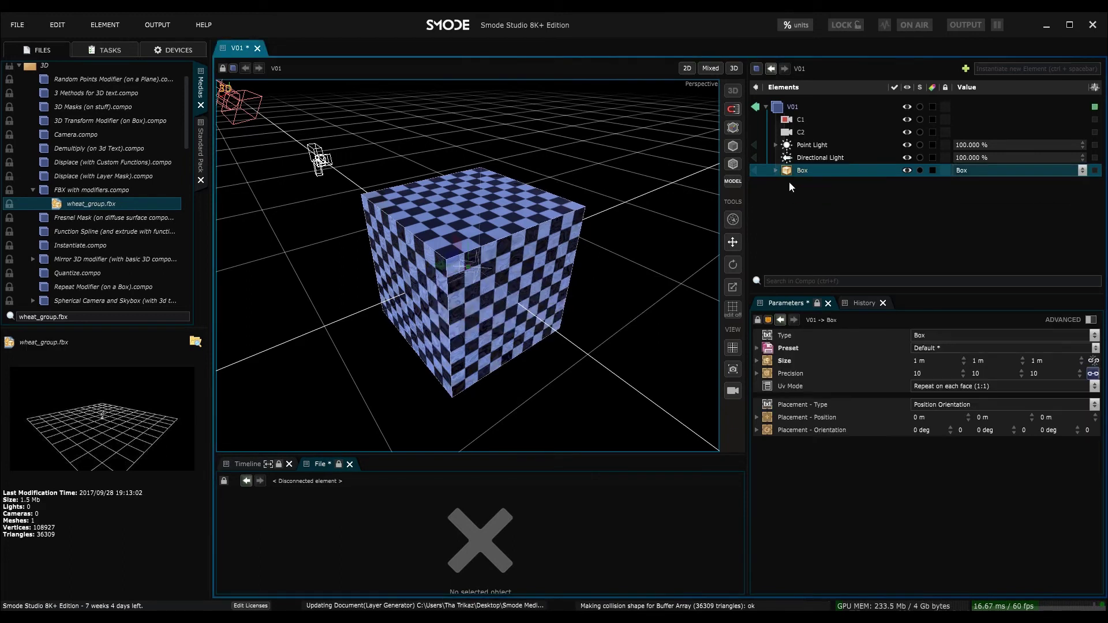
# Add wheat_group.fbx to V01 as a Reference and select it in the Elements.
pyautogui.moveTo(84, 204); pyautogui.dragTo(834, 207)
pyautogui.click(833, 208)
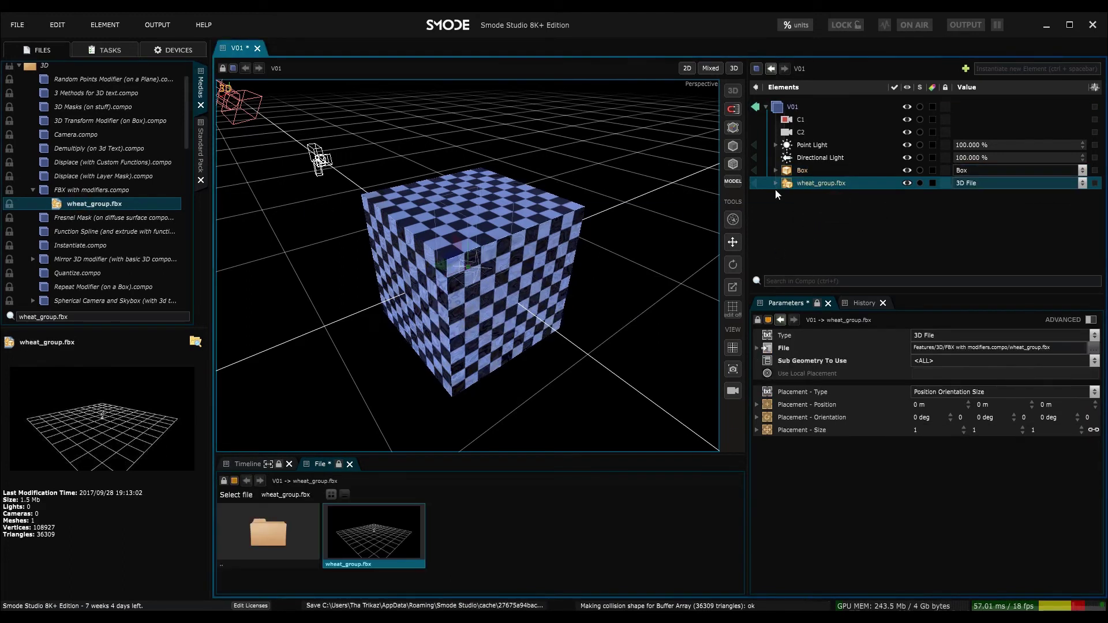
pyautogui.click(795, 171)
pyautogui.click(798, 183)
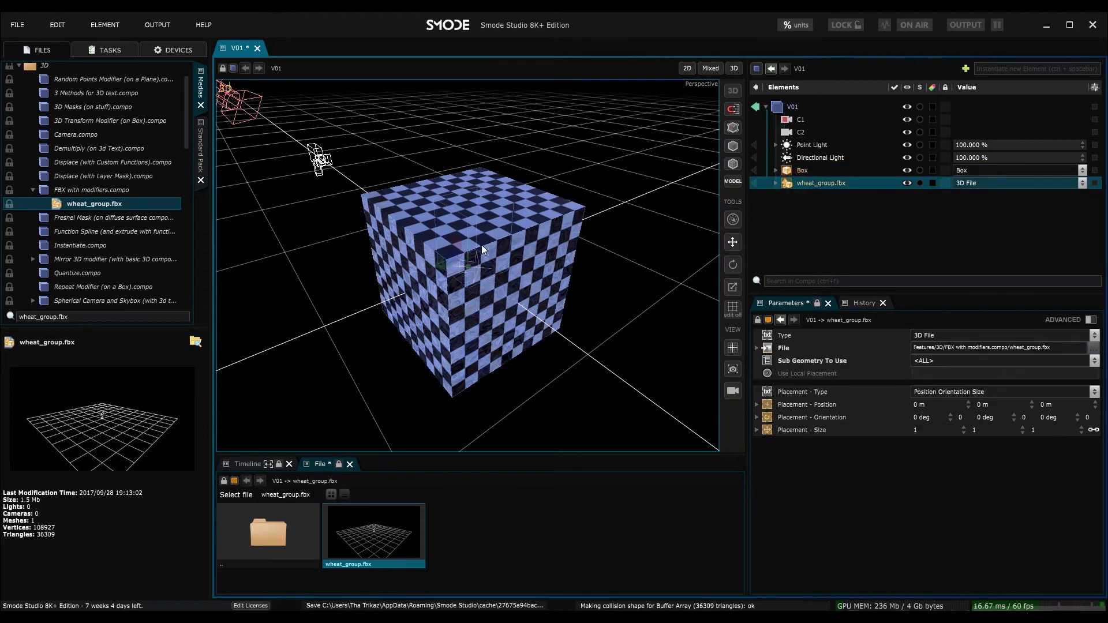
# Move the wheat group onto the box's top face, at a position of about 0.23, 0.50, -0.23 m.
pyautogui.scroll(3, 469, 245)
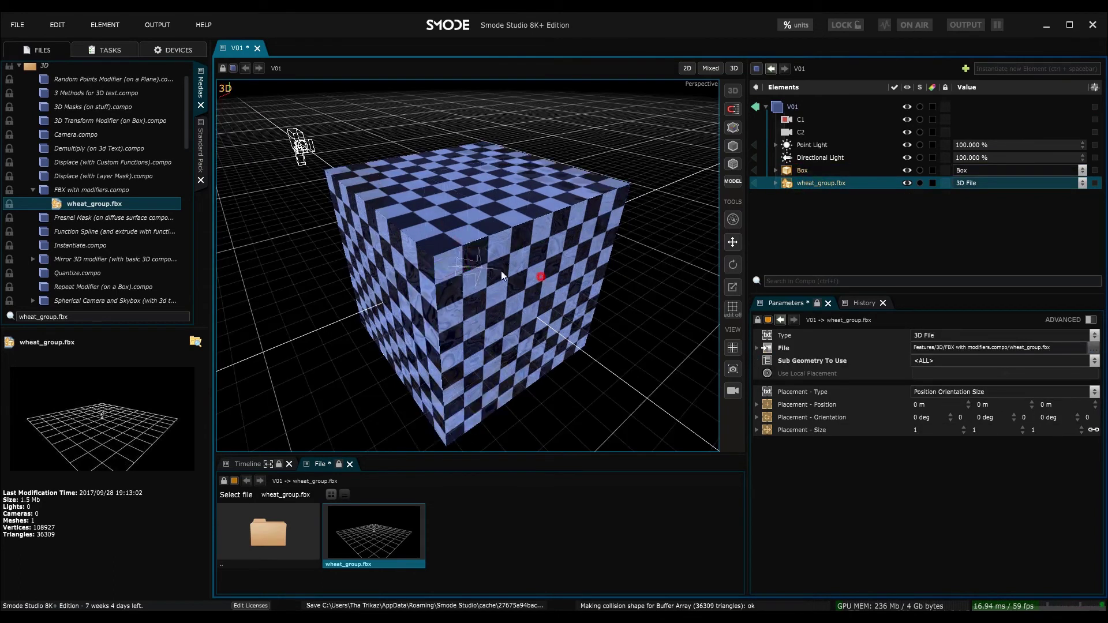
pyautogui.moveTo(540, 275)
pyautogui.mouseDown(button='middle')
pyautogui.moveTo(331, 248)
pyautogui.moveTo(542, 287)
pyautogui.moveTo(548, 277)
pyautogui.mouseUp(button='middle')
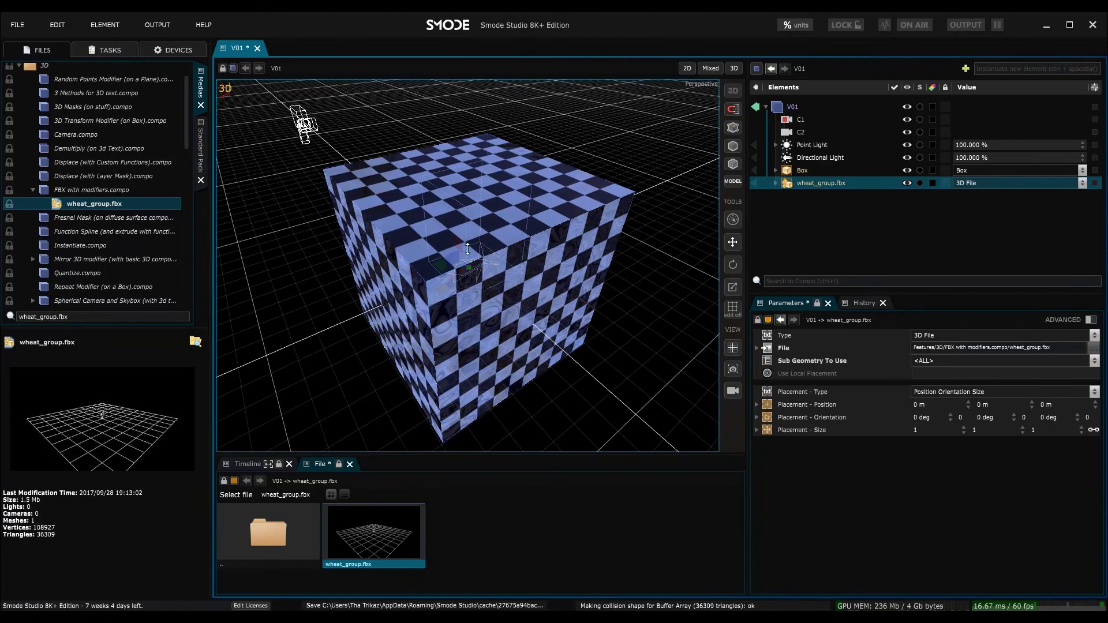
pyautogui.moveTo(469, 247); pyautogui.dragTo(474, 162)
pyautogui.moveTo(505, 199); pyautogui.dragTo(523, 233, button='middle')
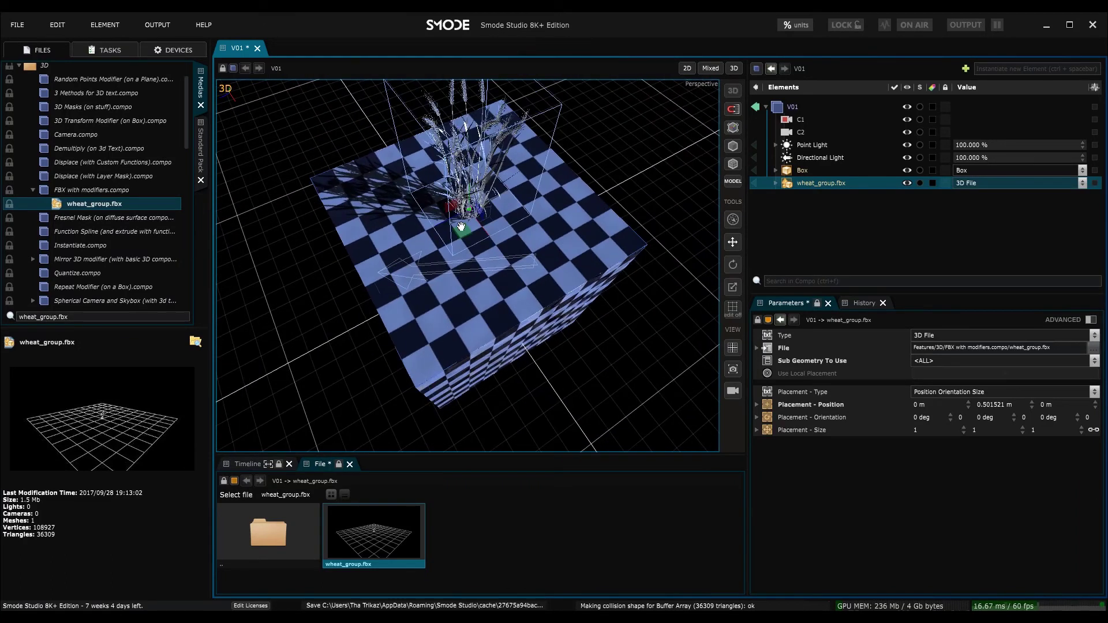
pyautogui.moveTo(462, 232); pyautogui.dragTo(547, 256)
# Set the Uniform map colour of the wheat Surface's Diffuse to 687dbaff, sampled from the box's top face.
pyautogui.scroll(3, 547, 256)
pyautogui.moveTo(548, 257); pyautogui.dragTo(606, 260, button='middle')
pyautogui.moveTo(604, 191); pyautogui.dragTo(507, 308, button='middle')
pyautogui.scroll(1, 537, 207)
pyautogui.click(775, 183)
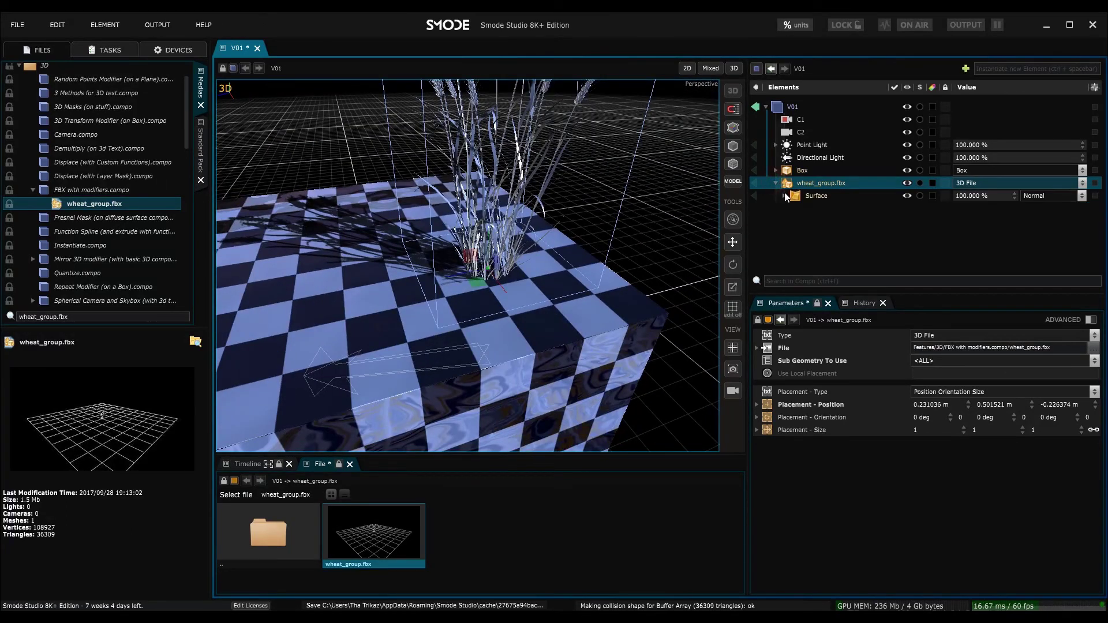
pyautogui.click(784, 196)
pyautogui.click(793, 208)
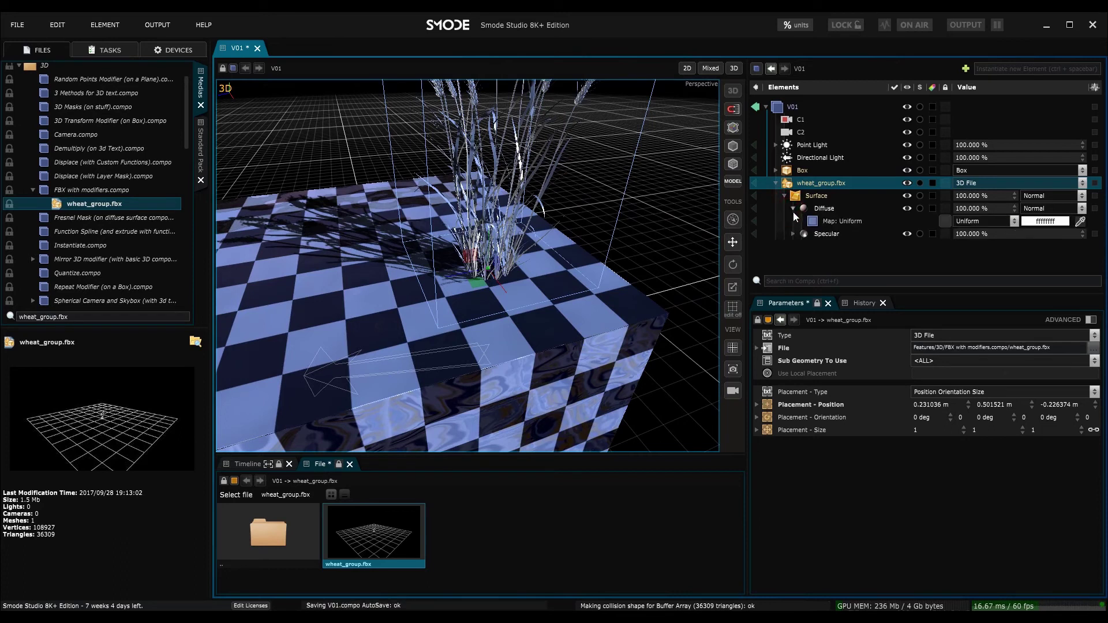
pyautogui.scroll(-1, 480, 260)
pyautogui.moveTo(483, 260); pyautogui.dragTo(465, 272, button='middle')
pyautogui.click(1080, 223)
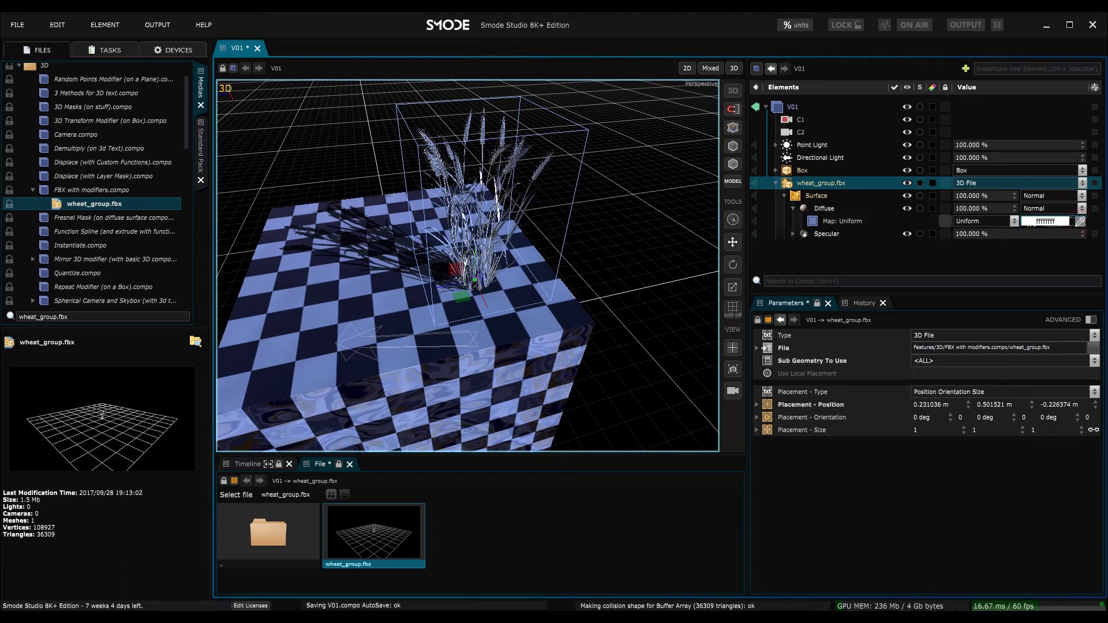
pyautogui.click(355, 311)
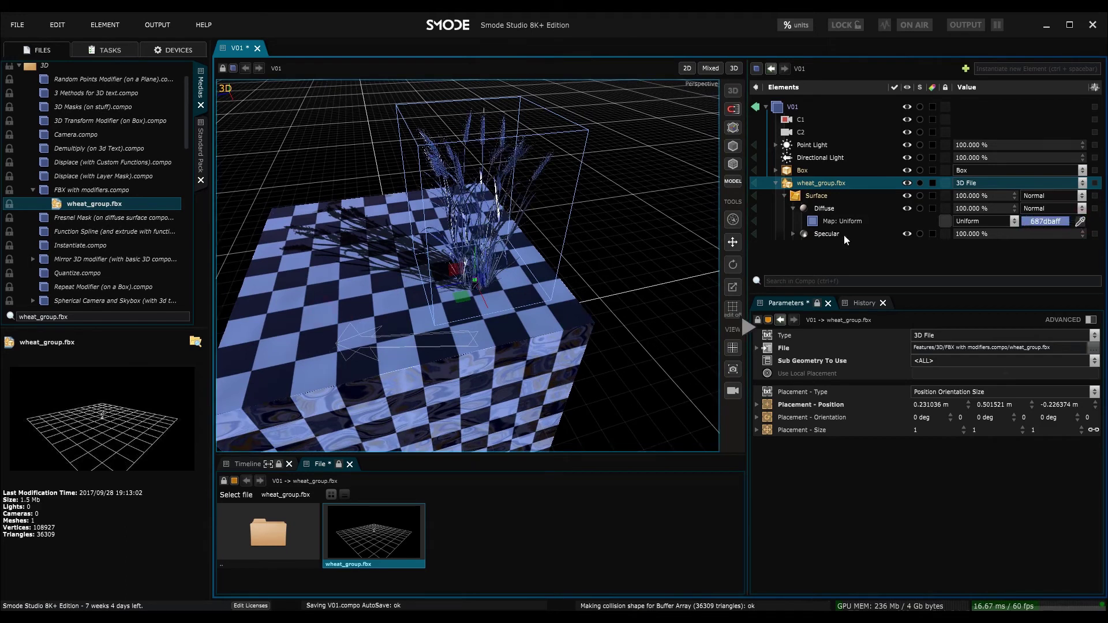
# Lighten the Uniform map colour of the wheat Surface's Diffuse to b5c3ecff.
pyautogui.click(1066, 226)
pyautogui.click(1004, 251)
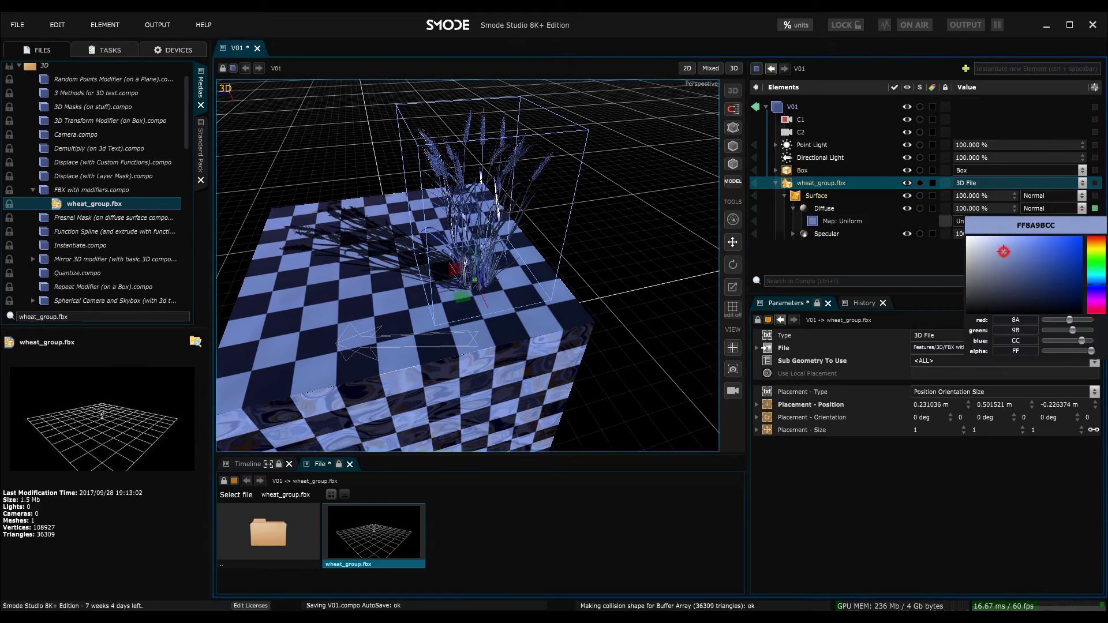
pyautogui.click(993, 242)
pyautogui.moveTo(585, 266)
pyautogui.mouseDown(button='middle')
pyautogui.moveTo(528, 244)
pyautogui.moveTo(583, 271)
pyautogui.mouseUp(button='middle')
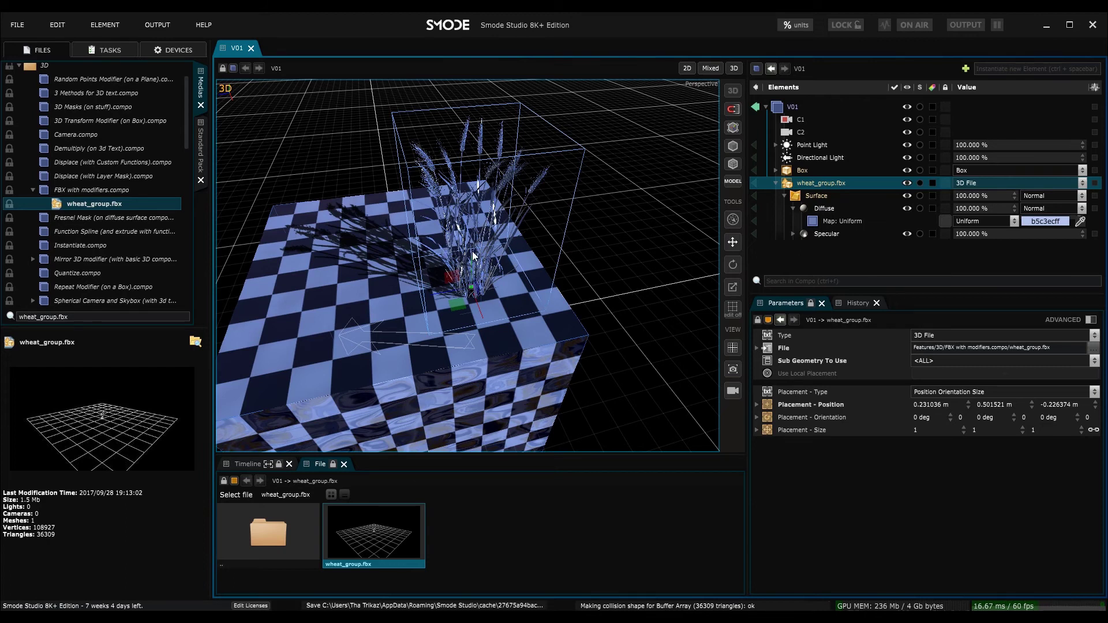
# Search the elements available to instantiate on the wheat group for UV.
pyautogui.rightClick(793, 182)
pyautogui.click(1050, 68)
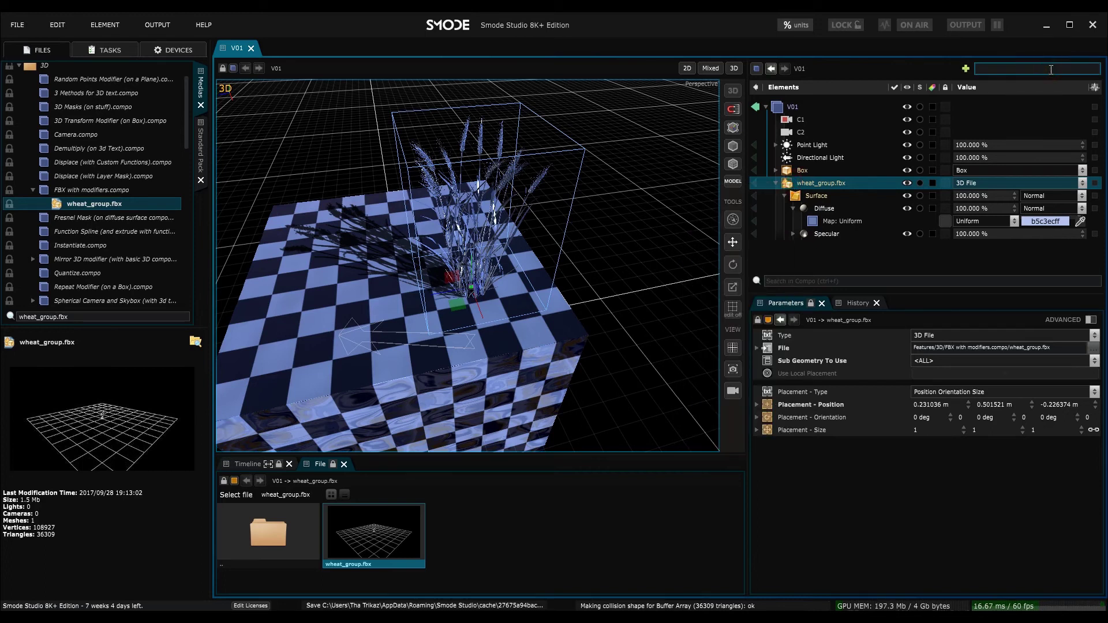
pyautogui.write('UV')
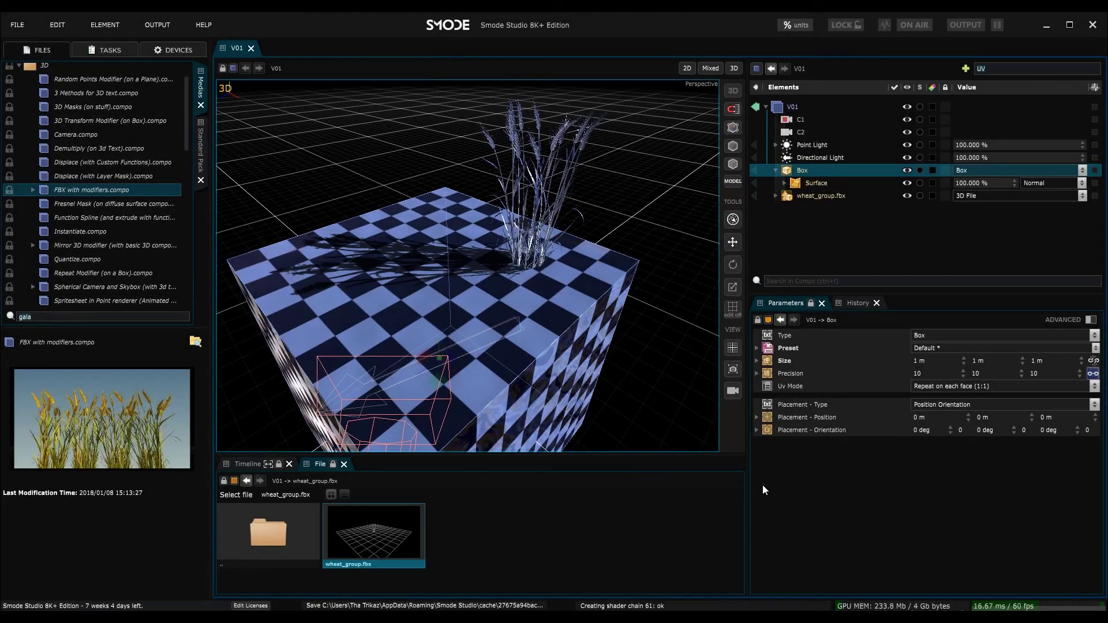
# View the composition in 2D mode and orbit camera C1 slightly around the wheat and box.
pyautogui.click(687, 69)
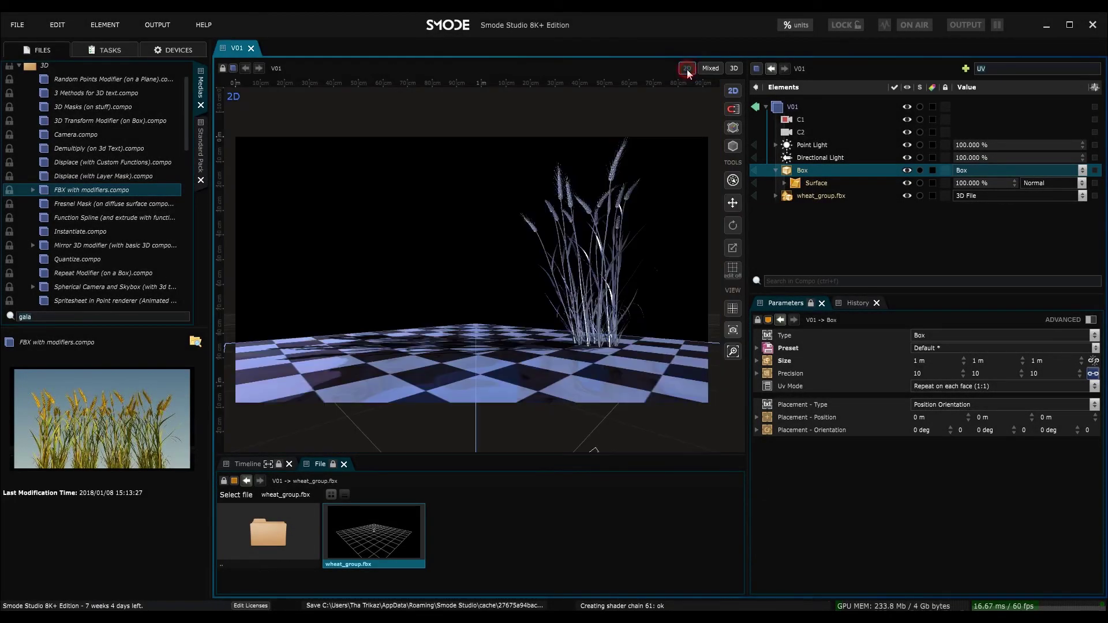
pyautogui.keyDown('alt'); pyautogui.moveTo(643, 235); pyautogui.dragTo(604, 269); pyautogui.keyUp('alt')
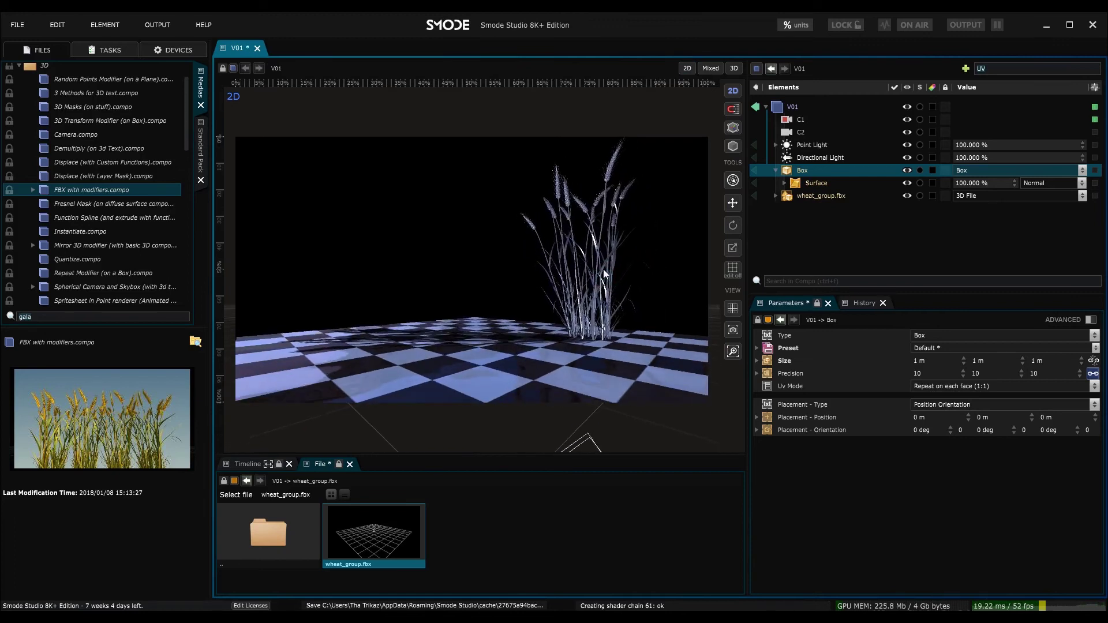
# Collapse the Box element and add an Anti Aliasing modifier to V01.
pyautogui.click(775, 172)
pyautogui.click(790, 107)
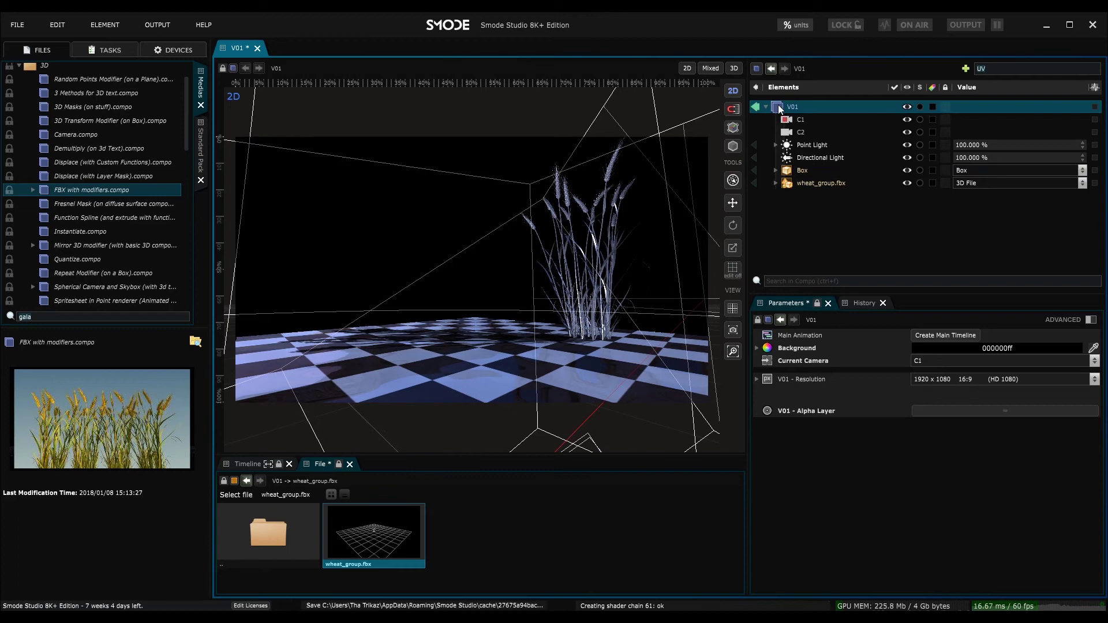
pyautogui.rightClick(781, 108)
pyautogui.rightClick(790, 204)
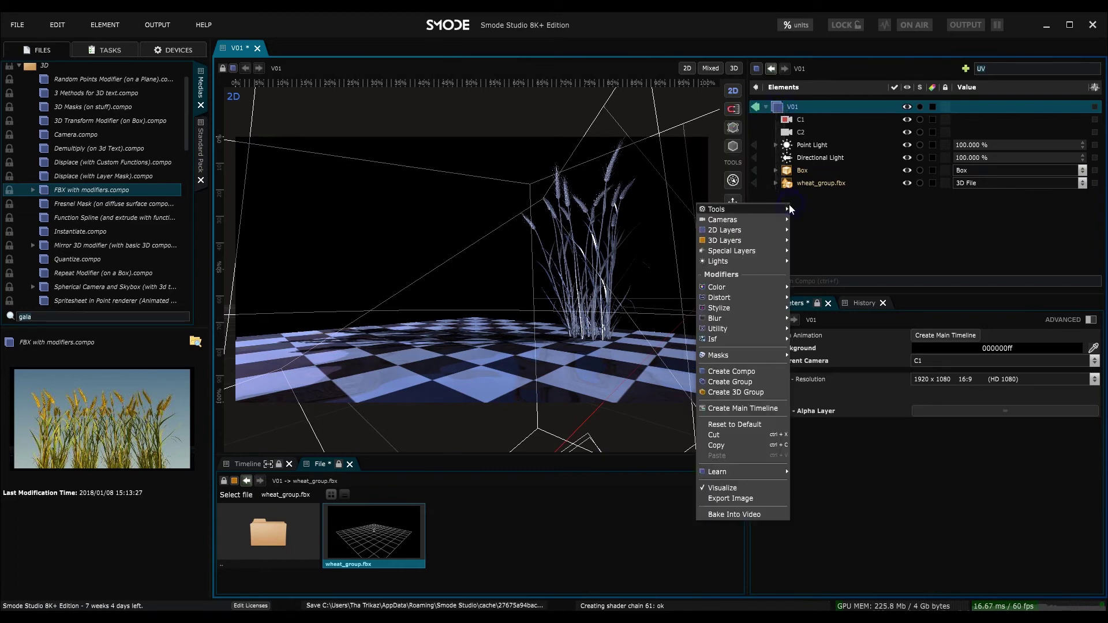
pyautogui.moveTo(768, 319)
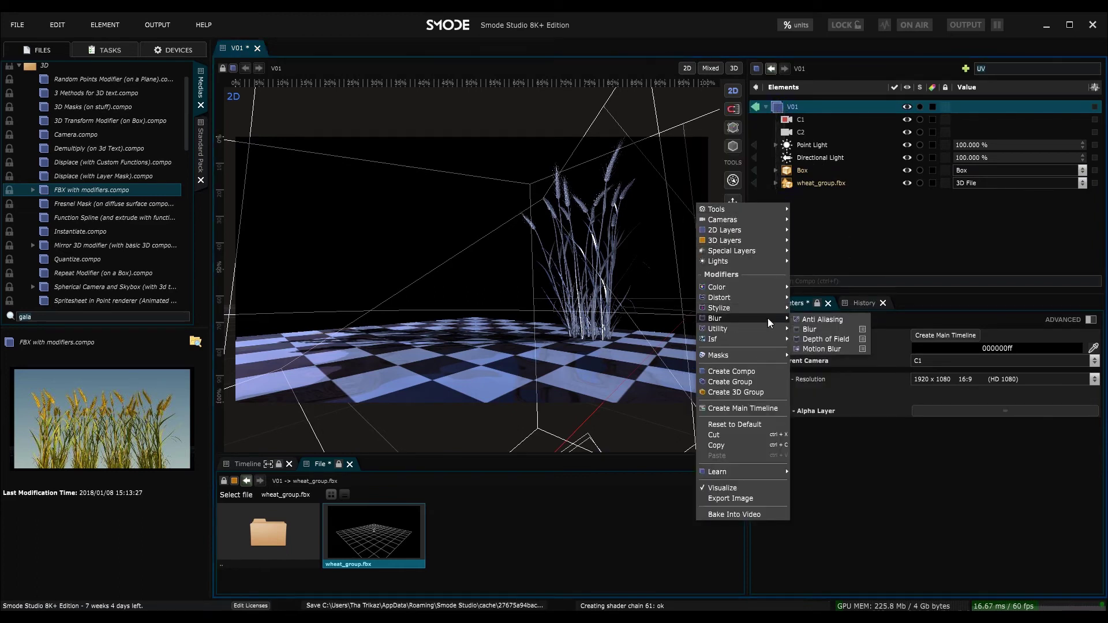
pyautogui.click(828, 320)
# Compare the wheat's edges up close with the Anti Aliasing modifier switched off and on again.
pyautogui.scroll(10, 638, 255)
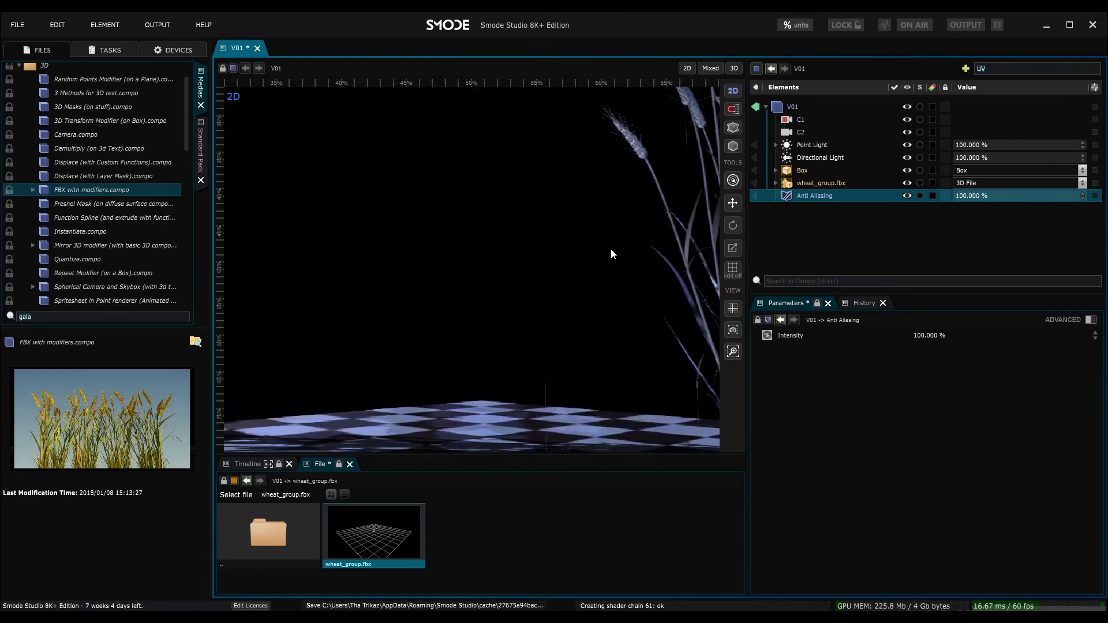
pyautogui.click(906, 196)
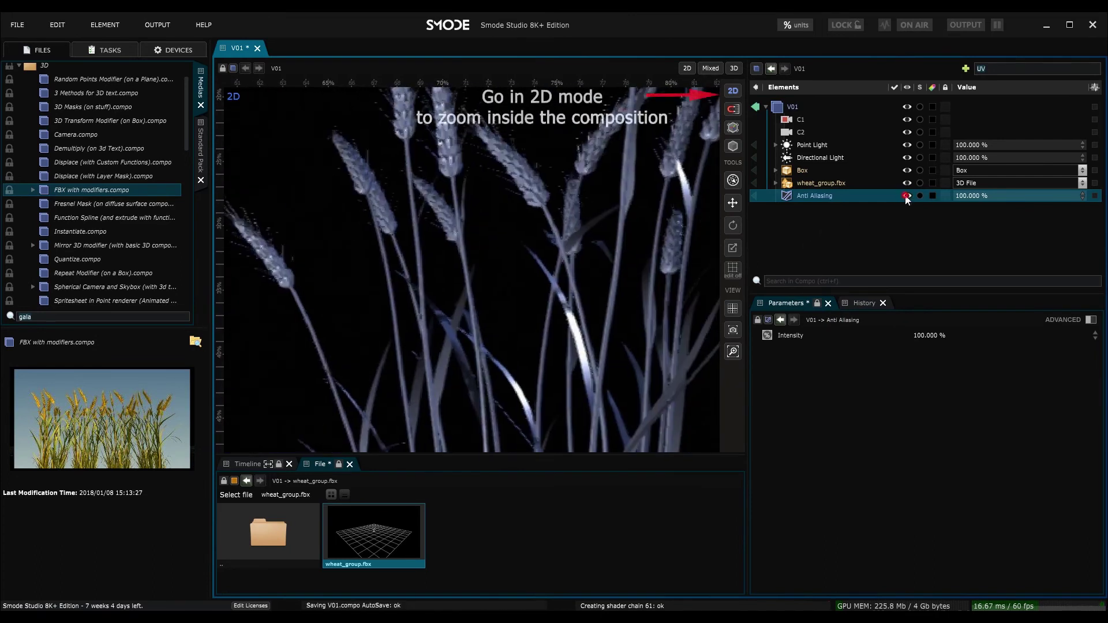
pyautogui.scroll(3, 459, 242)
pyautogui.click(486, 246)
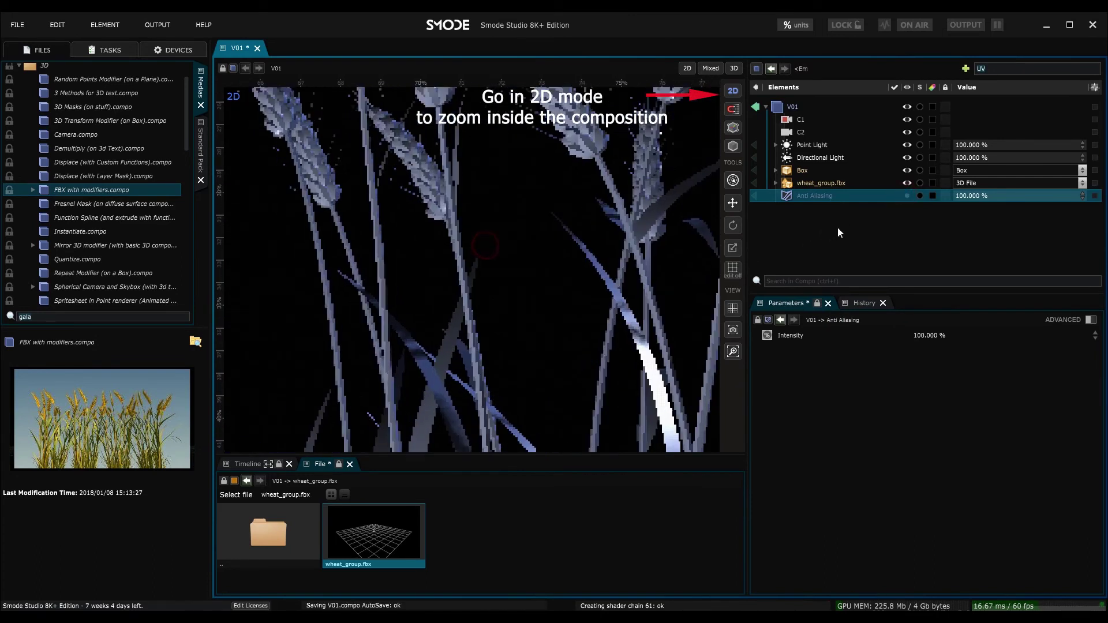
pyautogui.click(906, 195)
pyautogui.scroll(-8, 423, 235)
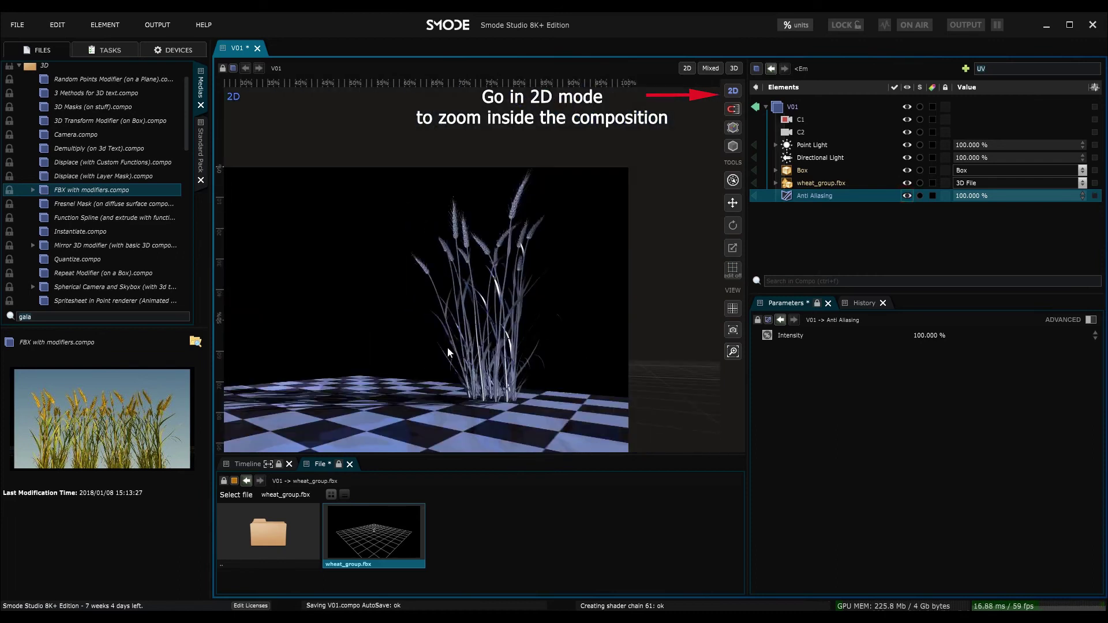
pyautogui.moveTo(448, 347); pyautogui.dragTo(511, 298, button='middle')
pyautogui.scroll(-2, 508, 315)
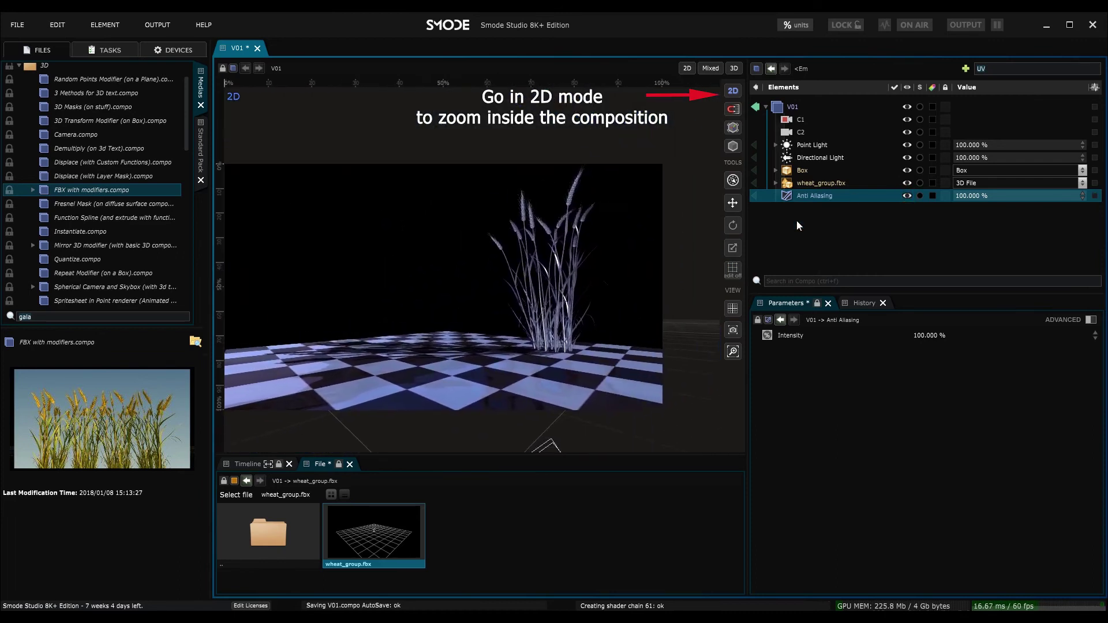
# Add a Blur modifier to V01 above the anti-aliased scene.
pyautogui.rightClick(779, 222)
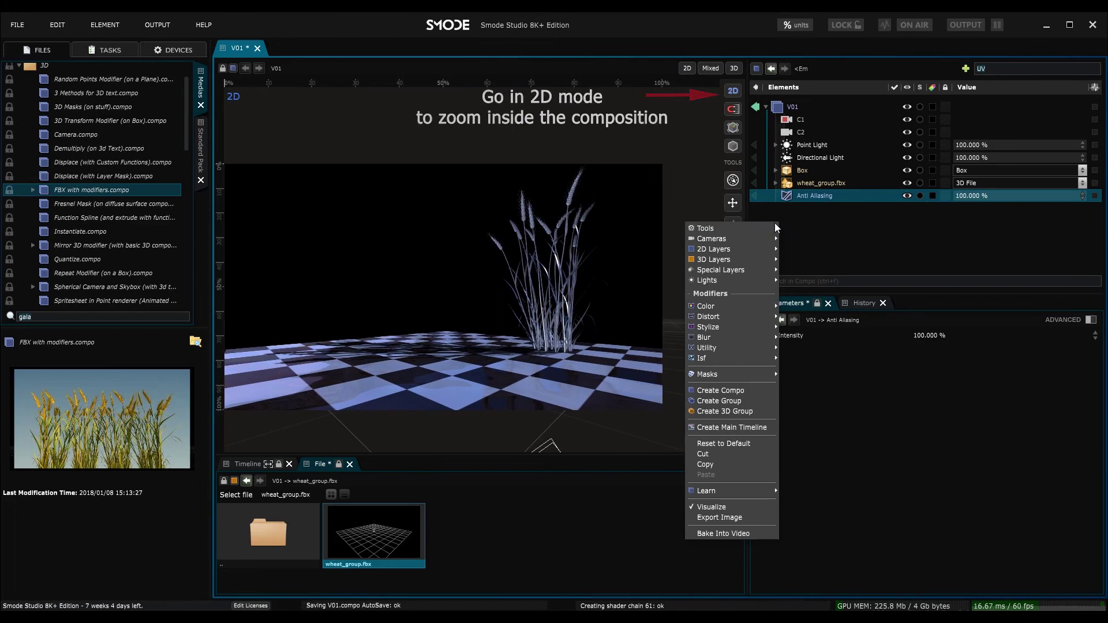
pyautogui.moveTo(717, 338)
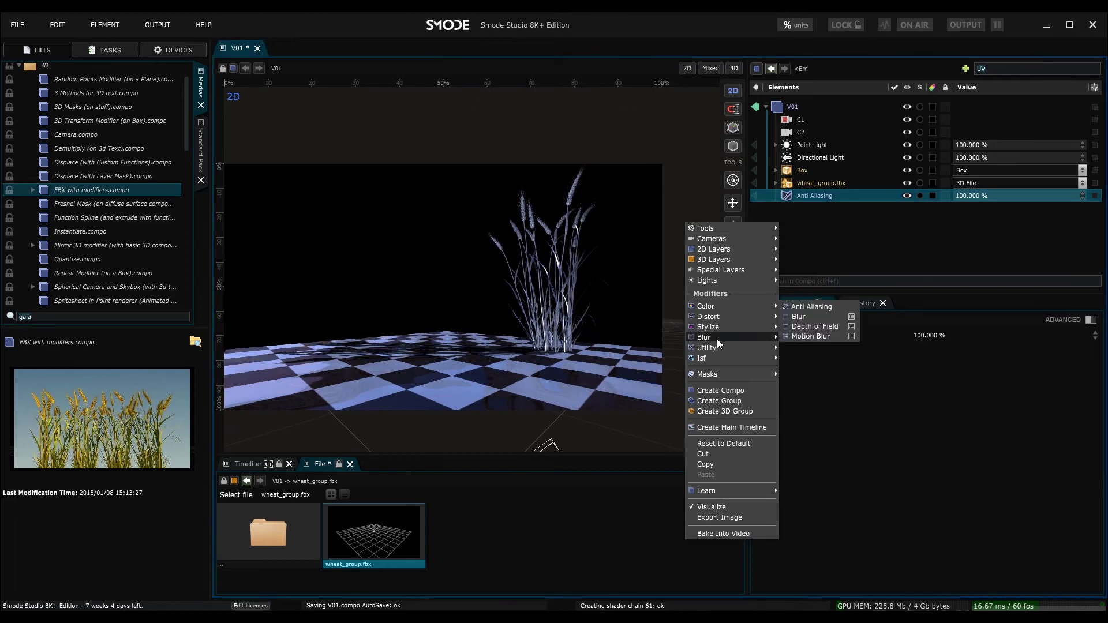
pyautogui.click(809, 317)
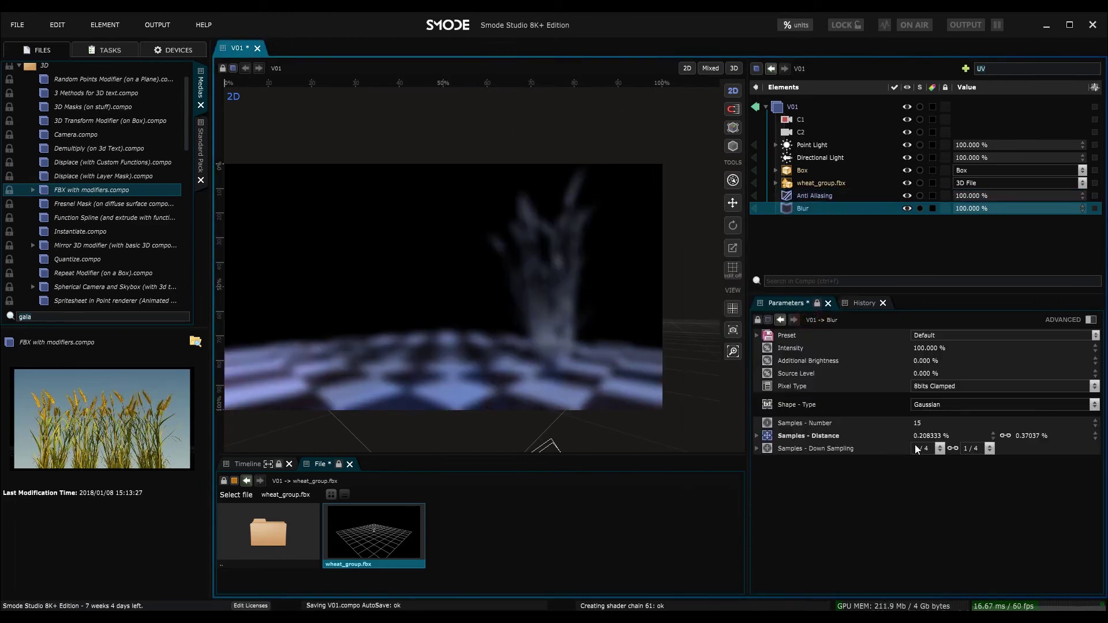
# Set the Blur's Samples Distance to about 0.098 %, its Source Level to 100 % and its intensity to 53.4 %.
pyautogui.keyDown('ctrl'); pyautogui.keyDown('shift'); pyautogui.moveTo(927, 435); pyautogui.dragTo(927, 448); pyautogui.keyUp('shift'); pyautogui.keyUp('ctrl')
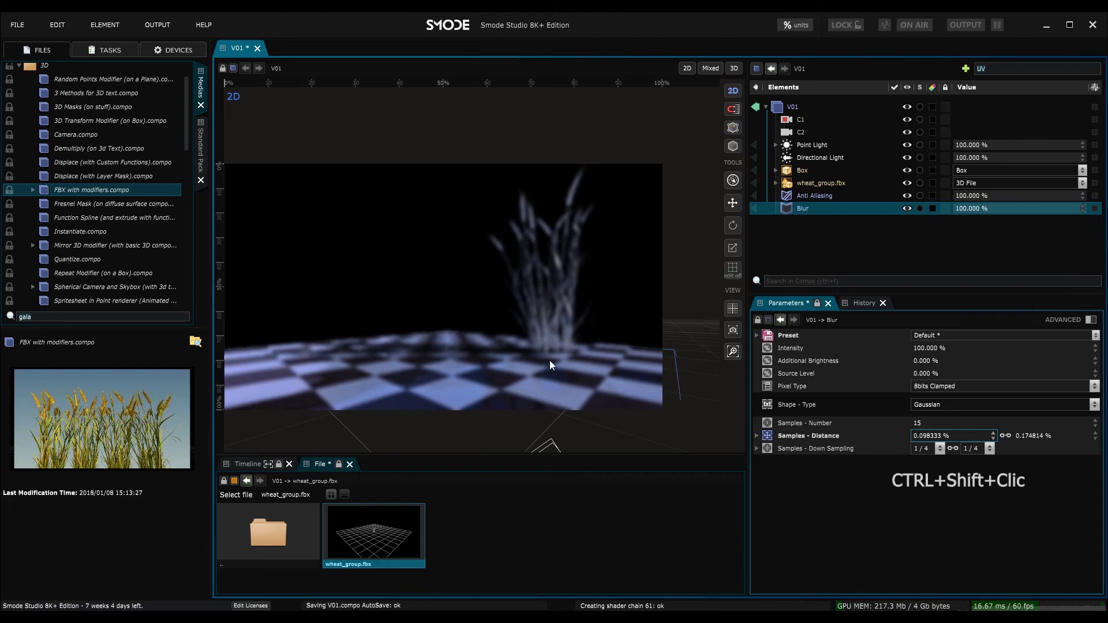
pyautogui.moveTo(549, 361); pyautogui.dragTo(582, 354, button='middle')
pyautogui.keyDown('ctrl'); pyautogui.keyDown('shift'); pyautogui.click(925, 375); pyautogui.keyUp('shift'); pyautogui.keyUp('ctrl')
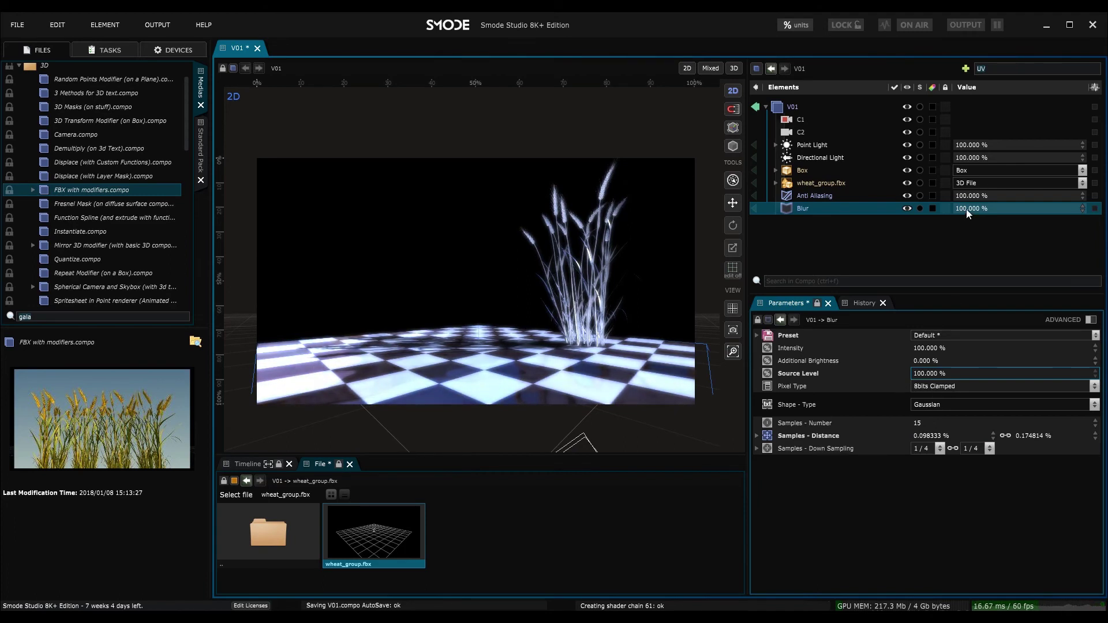
pyautogui.moveTo(966, 209); pyautogui.dragTo(1008, 218)
pyautogui.hotkey('ctrl', 's')
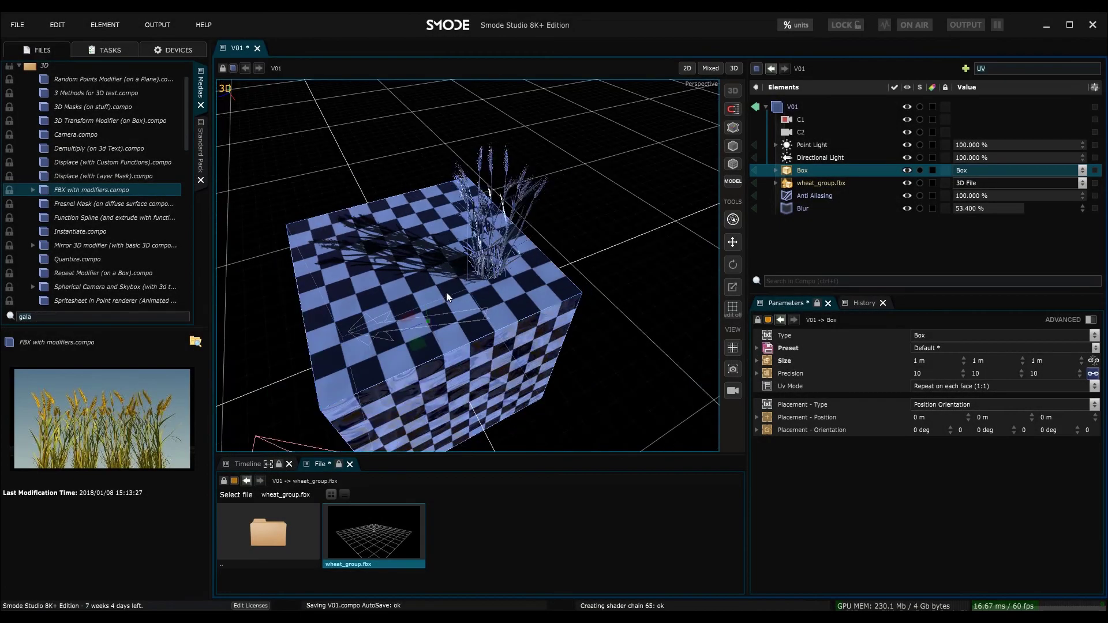
# Set the Box's size to 5 m by 1 m by 5 m, turning it into a wide floor under the wheat.
pyautogui.scroll(-2, 445, 292)
pyautogui.moveTo(476, 279); pyautogui.dragTo(491, 240, button='middle')
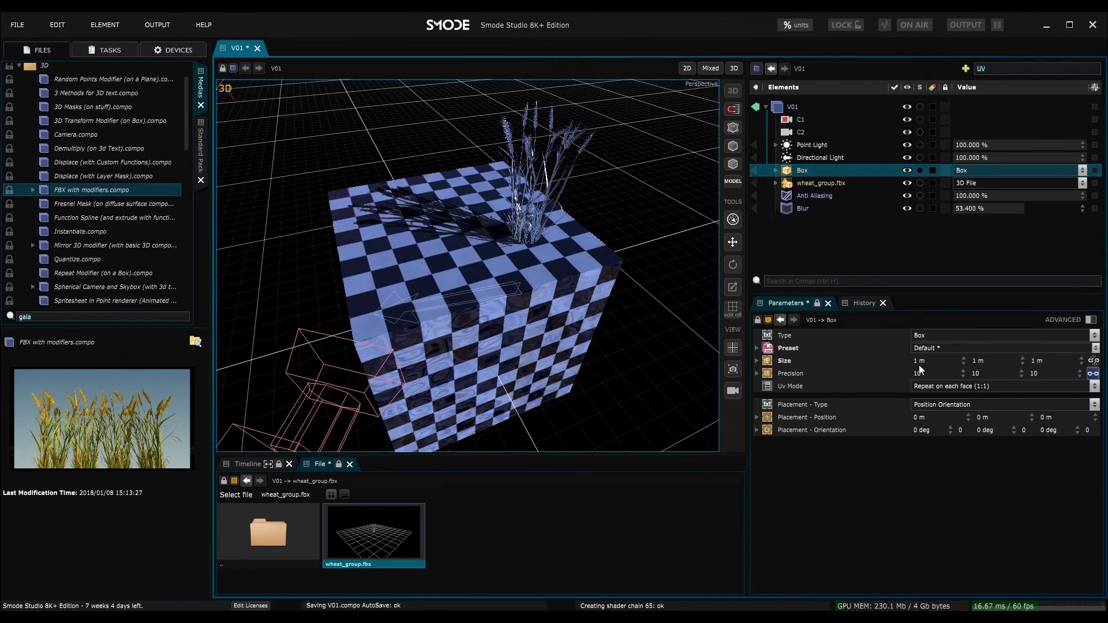
pyautogui.moveTo(574, 233); pyautogui.dragTo(604, 230, button='middle')
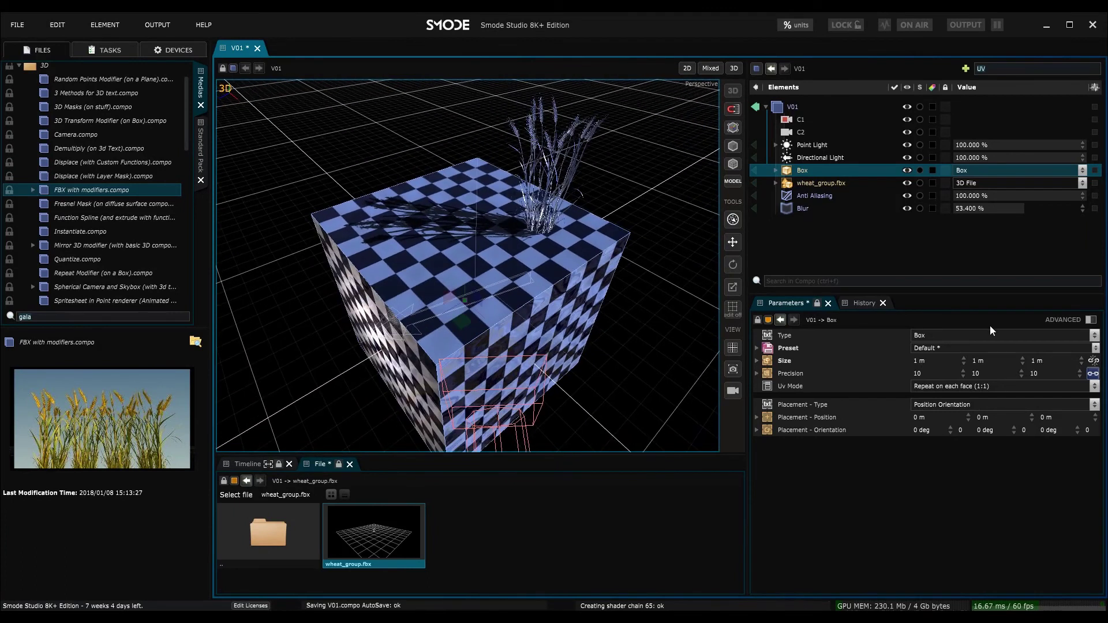
pyautogui.click(922, 363)
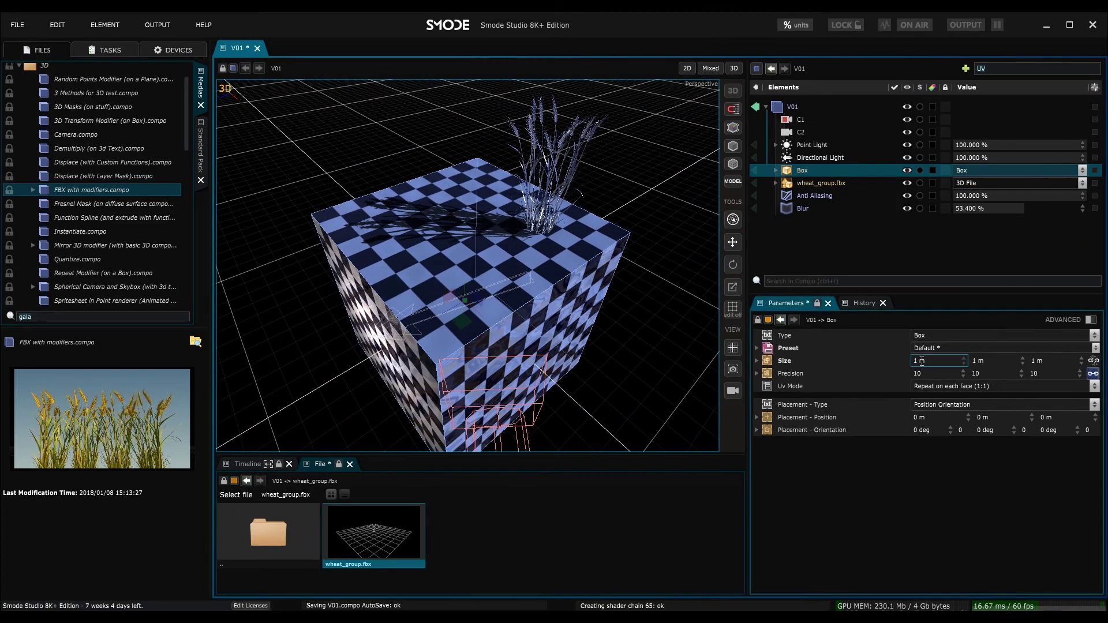
pyautogui.write('5')
pyautogui.press('Return')
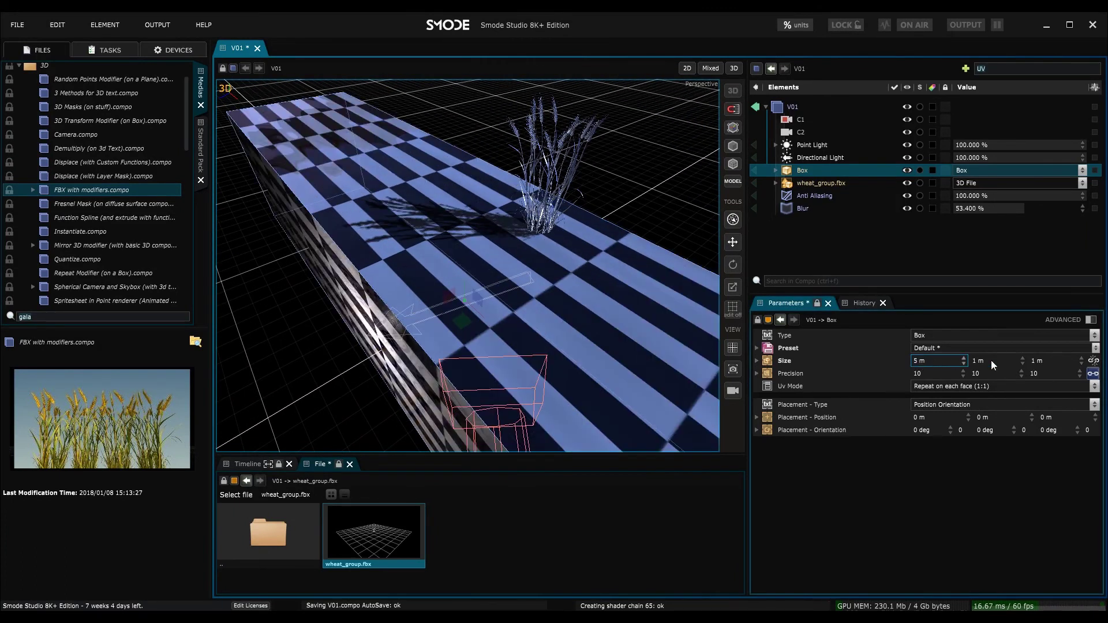
pyautogui.press('Return')
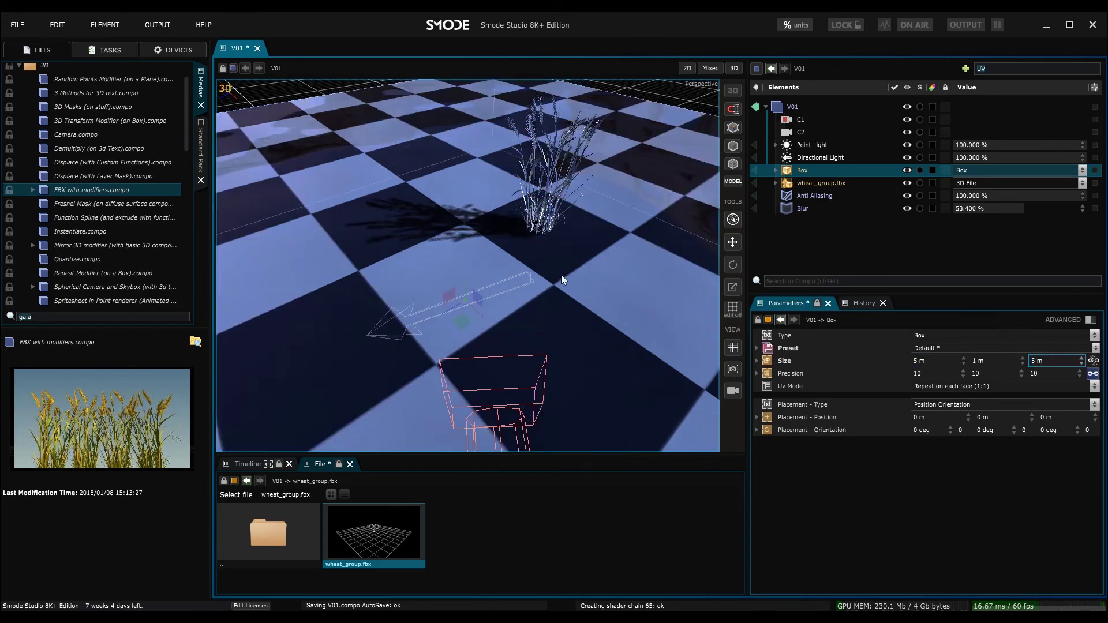
# Add a Displace distort modifier to the Box.
pyautogui.scroll(-5, 564, 280)
pyautogui.moveTo(565, 282); pyautogui.dragTo(419, 224, button='middle')
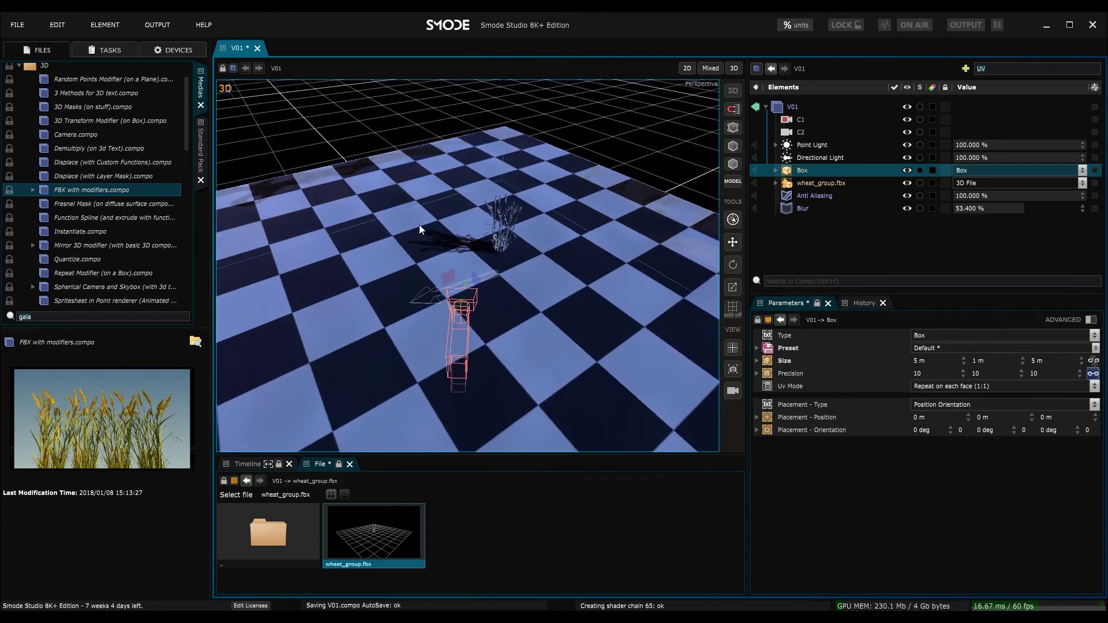
pyautogui.scroll(2, 560, 247)
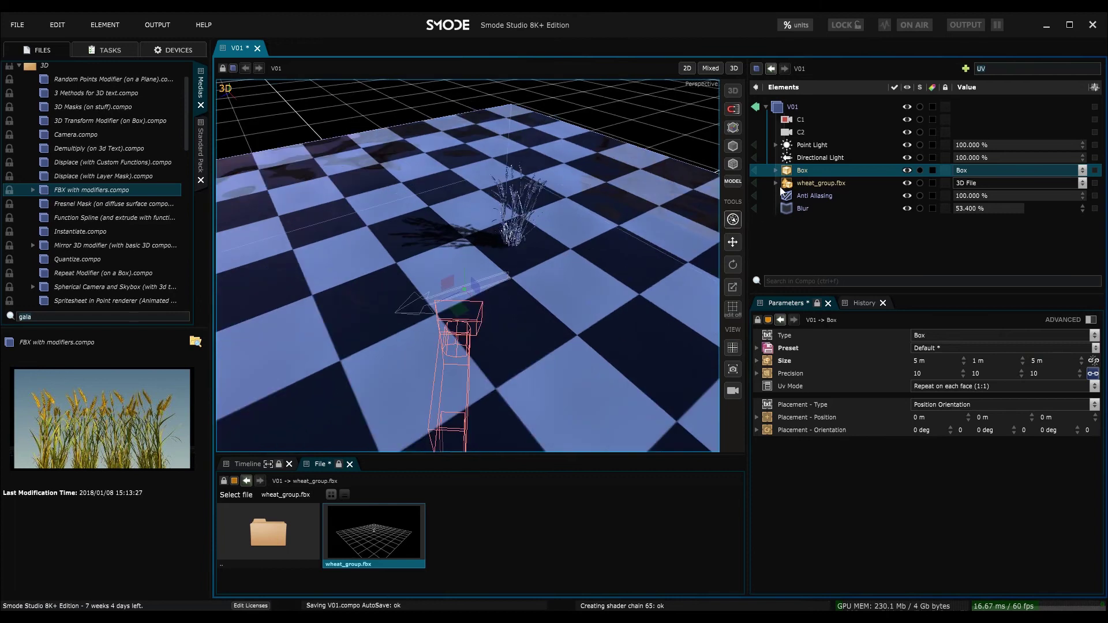
pyautogui.rightClick(798, 172)
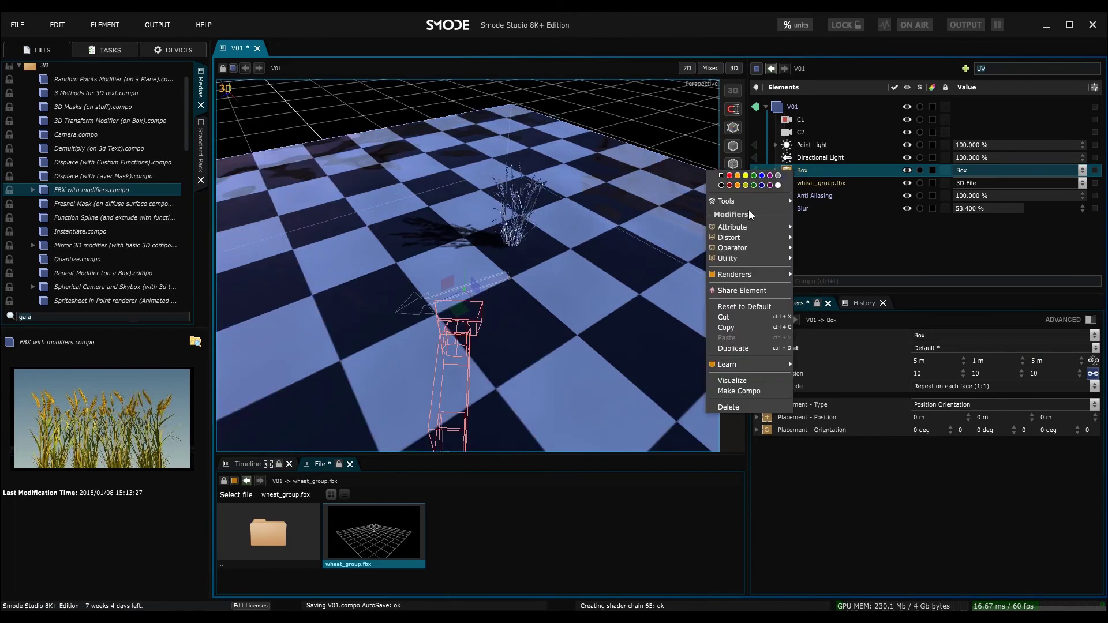
pyautogui.click(802, 158)
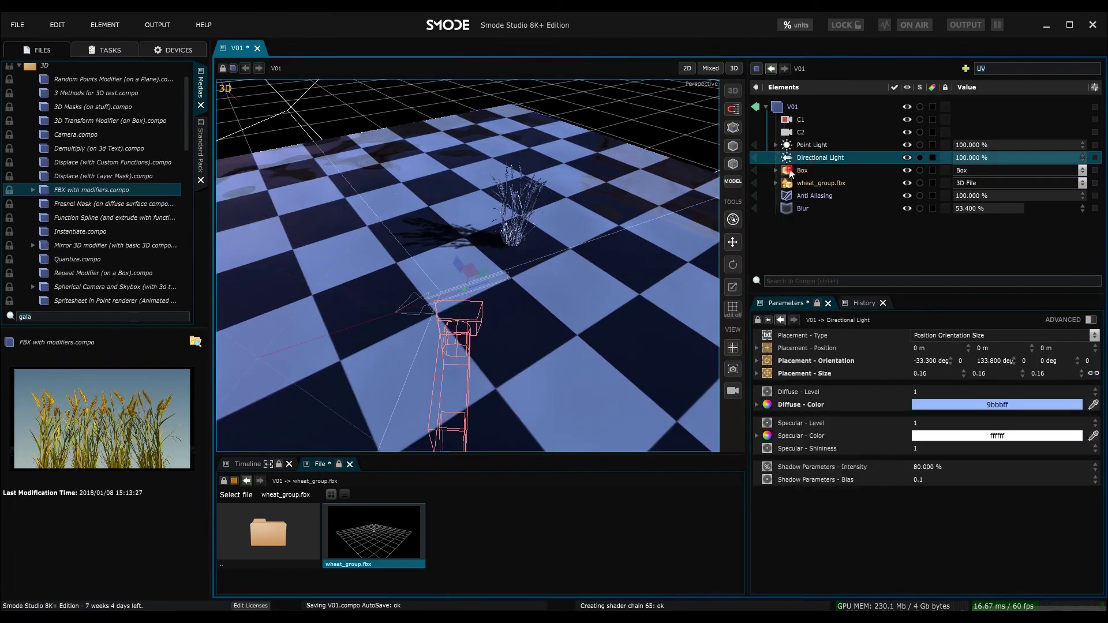
pyautogui.click(788, 169)
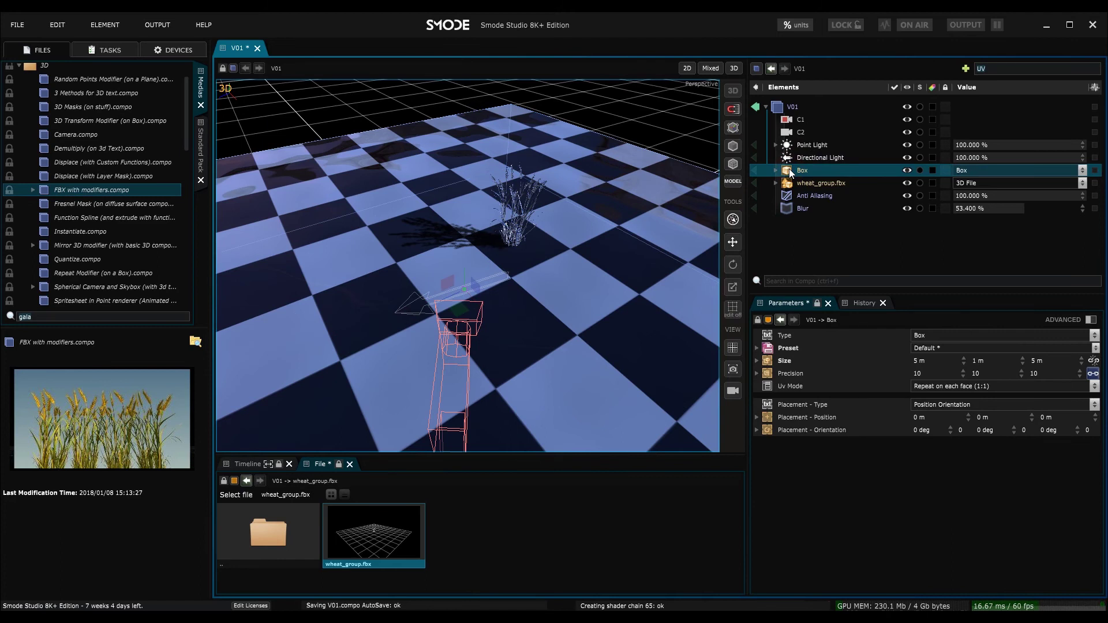
pyautogui.rightClick(789, 169)
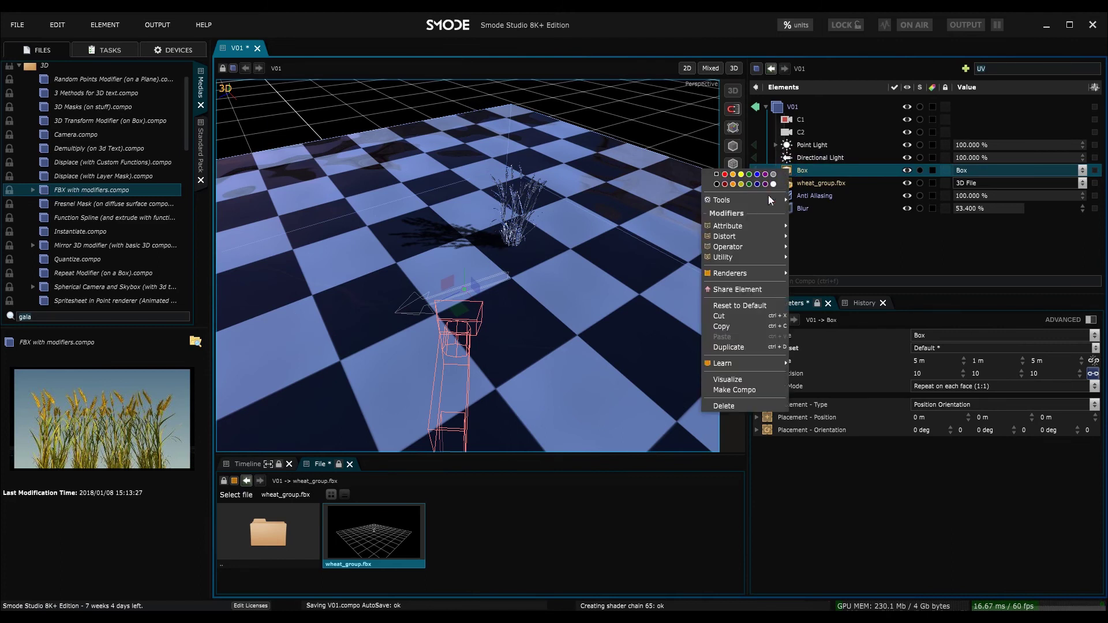
pyautogui.moveTo(745, 237)
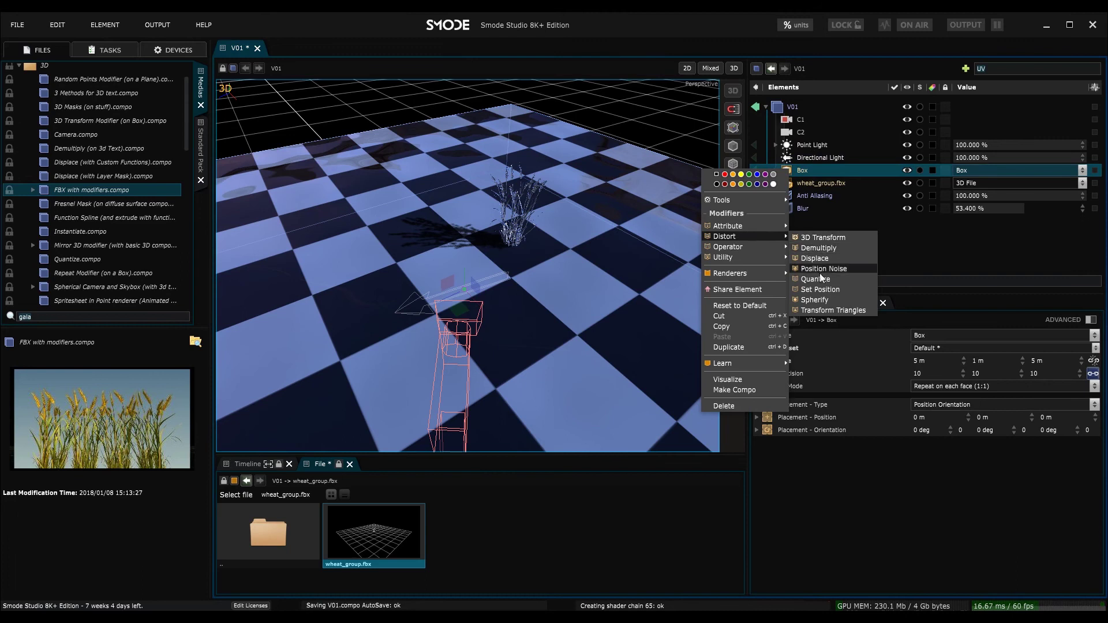
pyautogui.click(815, 258)
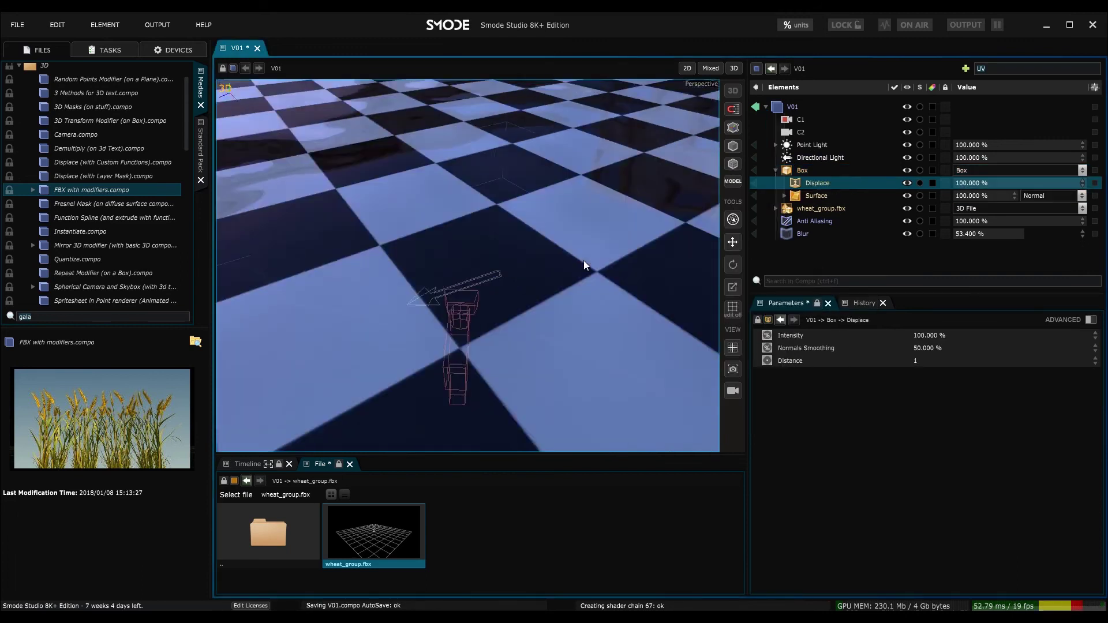
# Reduce the Displace modifier's Distance to about 0.56 while viewing the whole displaced box from afar.
pyautogui.moveTo(553, 257)
pyautogui.mouseDown(button='middle')
pyautogui.moveTo(539, 220)
pyautogui.moveTo(557, 201)
pyautogui.moveTo(544, 261)
pyautogui.mouseUp(button='middle')
pyautogui.scroll(-4, 544, 261)
pyautogui.moveTo(543, 260); pyautogui.dragTo(590, 197, button='middle')
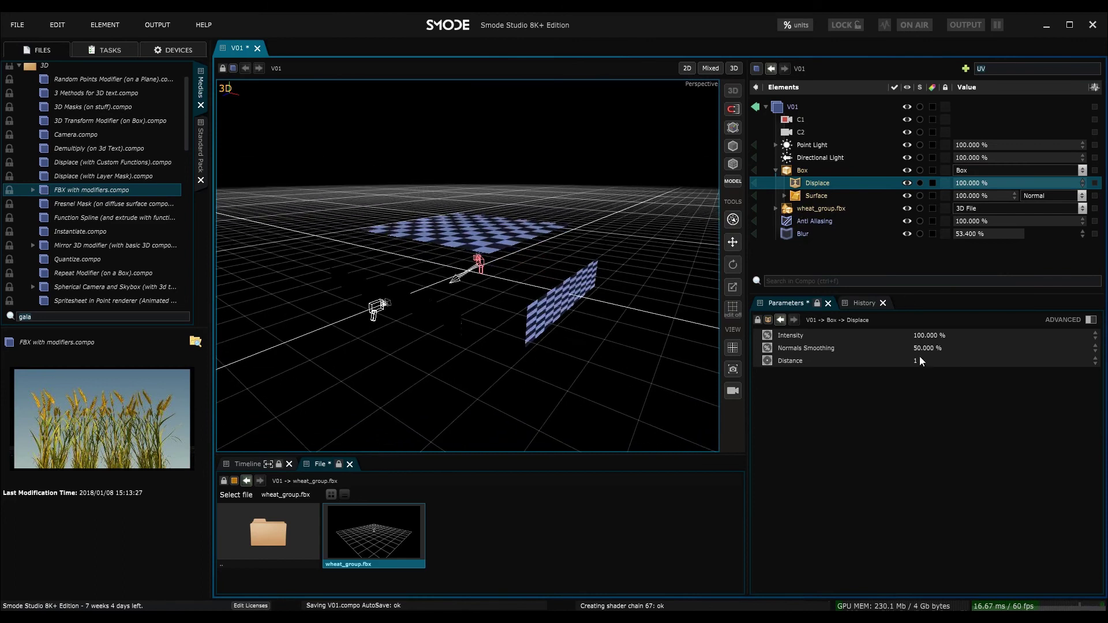
pyautogui.moveTo(975, 184)
pyautogui.mouseDown()
pyautogui.moveTo(911, 184)
pyautogui.moveTo(975, 185)
pyautogui.mouseUp()
pyautogui.moveTo(923, 360); pyautogui.dragTo(900, 361)
pyautogui.moveTo(1018, 363); pyautogui.dragTo(1010, 367)
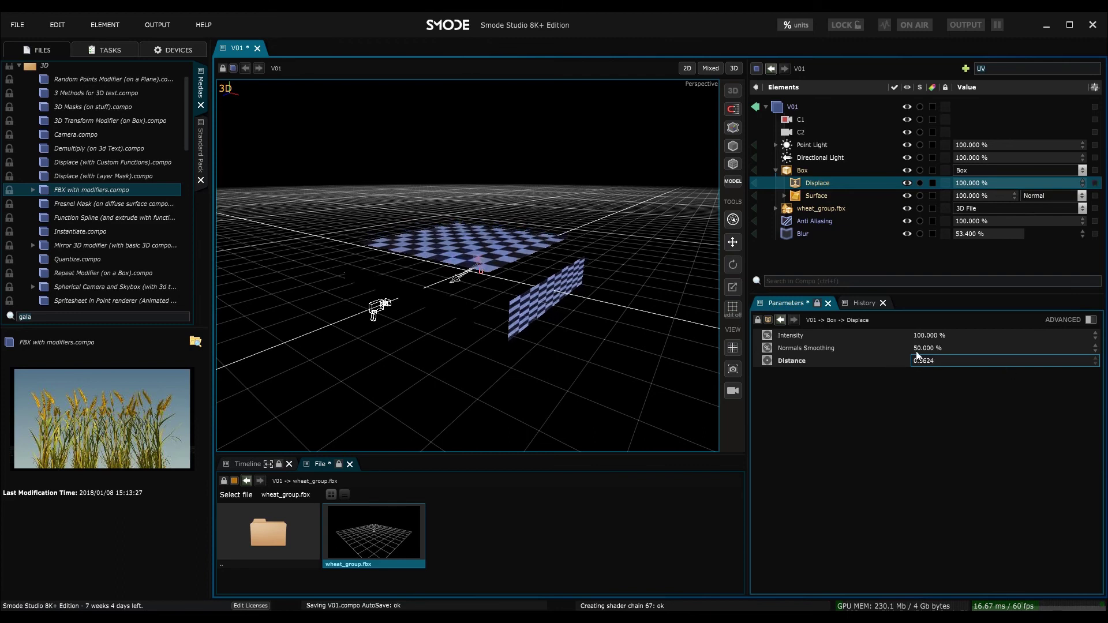
# Reduce the Displace modifier's Distance to about 0.092.
pyautogui.moveTo(917, 361)
pyautogui.mouseDown()
pyautogui.moveTo(918, 399)
pyautogui.moveTo(935, 360)
pyautogui.mouseUp()
pyautogui.scroll(6, 452, 271)
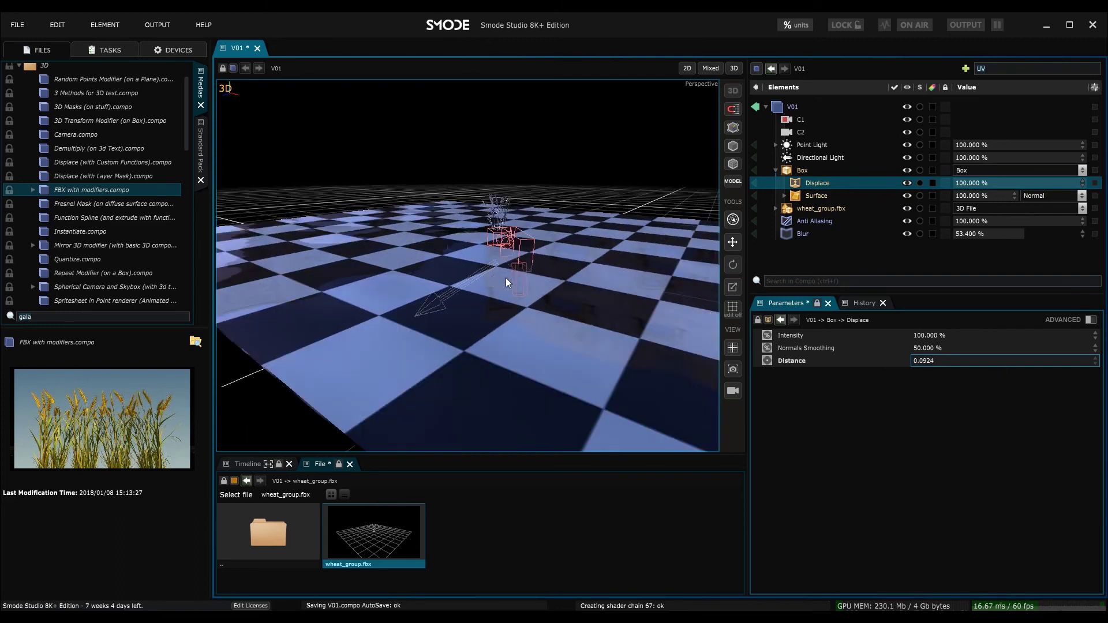
pyautogui.moveTo(506, 278)
pyautogui.mouseDown(button='middle')
pyautogui.moveTo(445, 286)
pyautogui.moveTo(482, 262)
pyautogui.moveTo(718, 274)
pyautogui.moveTo(550, 225)
pyautogui.moveTo(522, 228)
pyautogui.moveTo(503, 264)
pyautogui.mouseUp(button='middle')
pyautogui.scroll(-3, 503, 264)
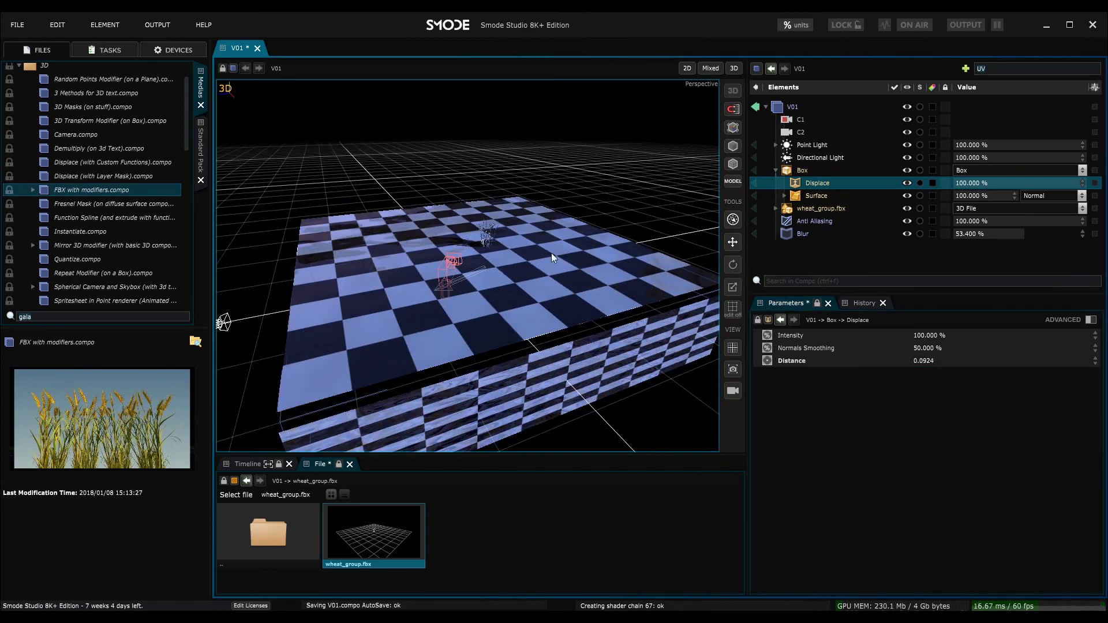
pyautogui.scroll(4, 552, 253)
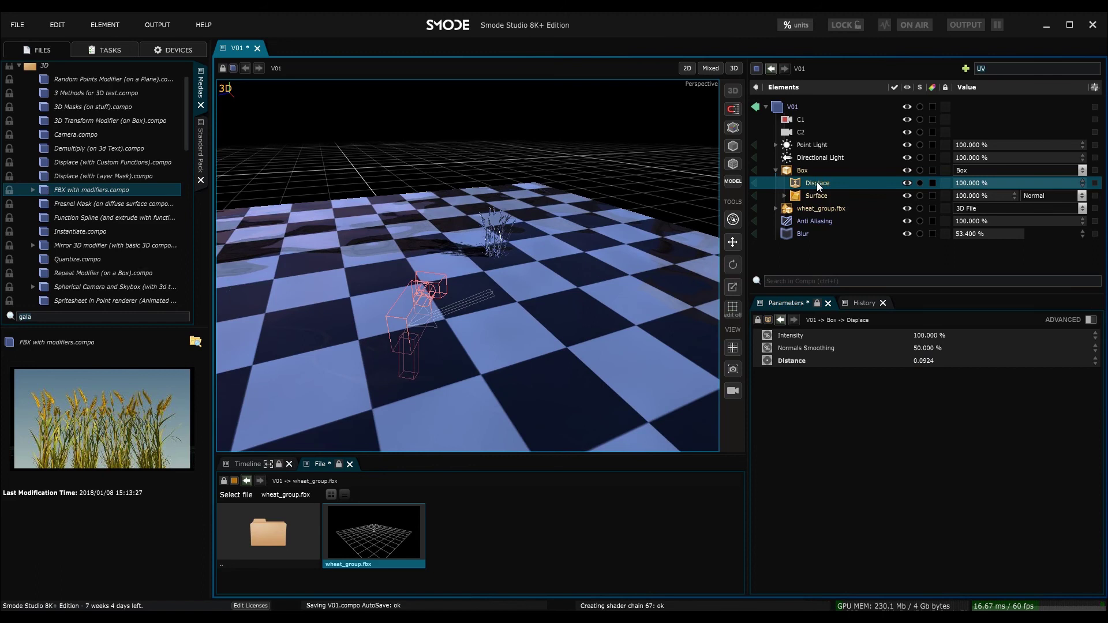
# Add a Noise 3d mask to the Box's Displace modifier.
pyautogui.rightClick(818, 184)
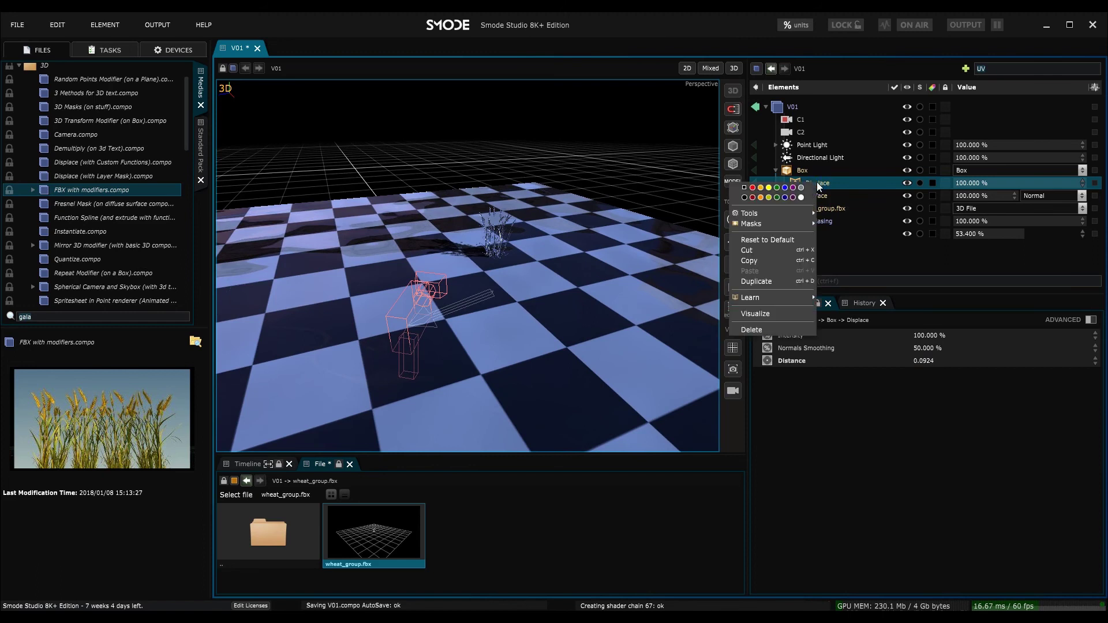
pyautogui.moveTo(748, 227)
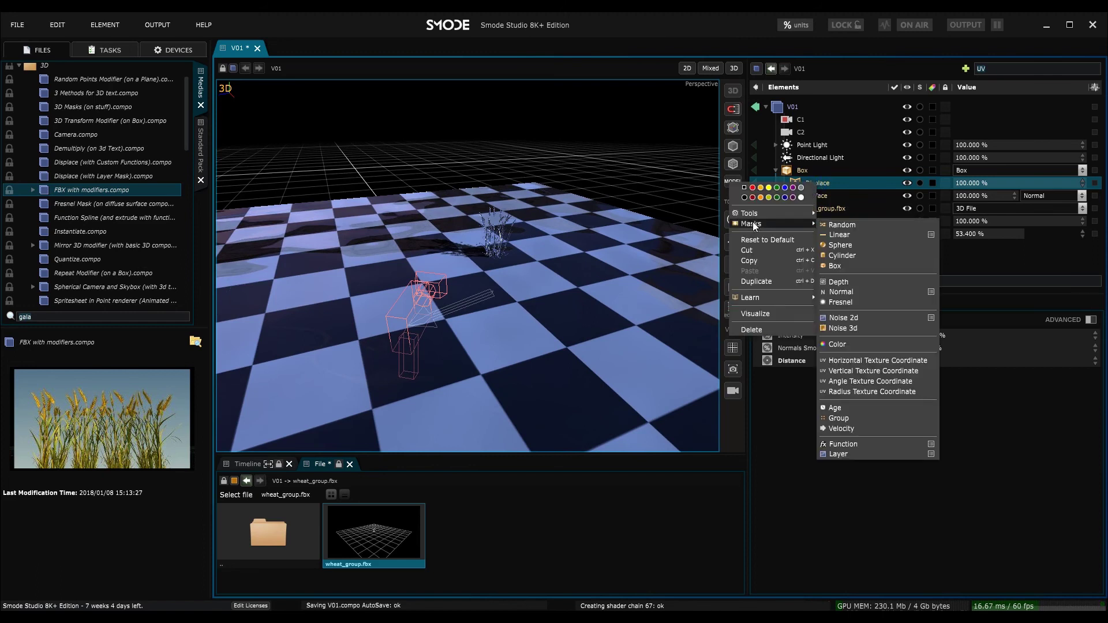
pyautogui.click(861, 327)
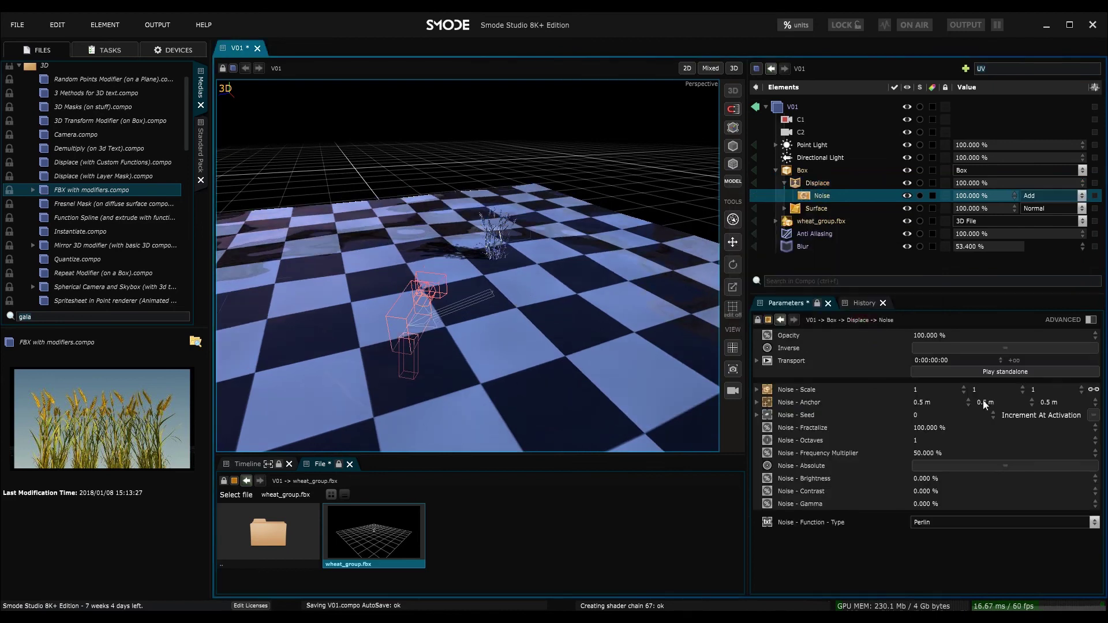
# Set the noise scale to 0.5, 0.5 and 2.53 with the axes unlinked, and play the noise standalone.
pyautogui.click(989, 391)
pyautogui.press('Return')
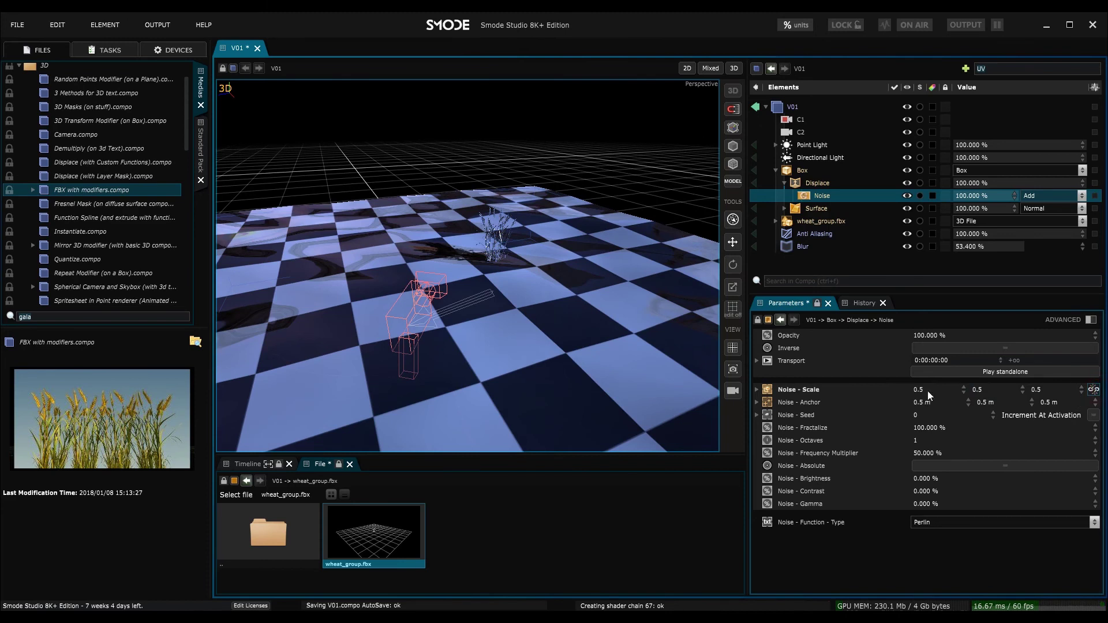
pyautogui.click(1043, 391)
pyautogui.write('2.53')
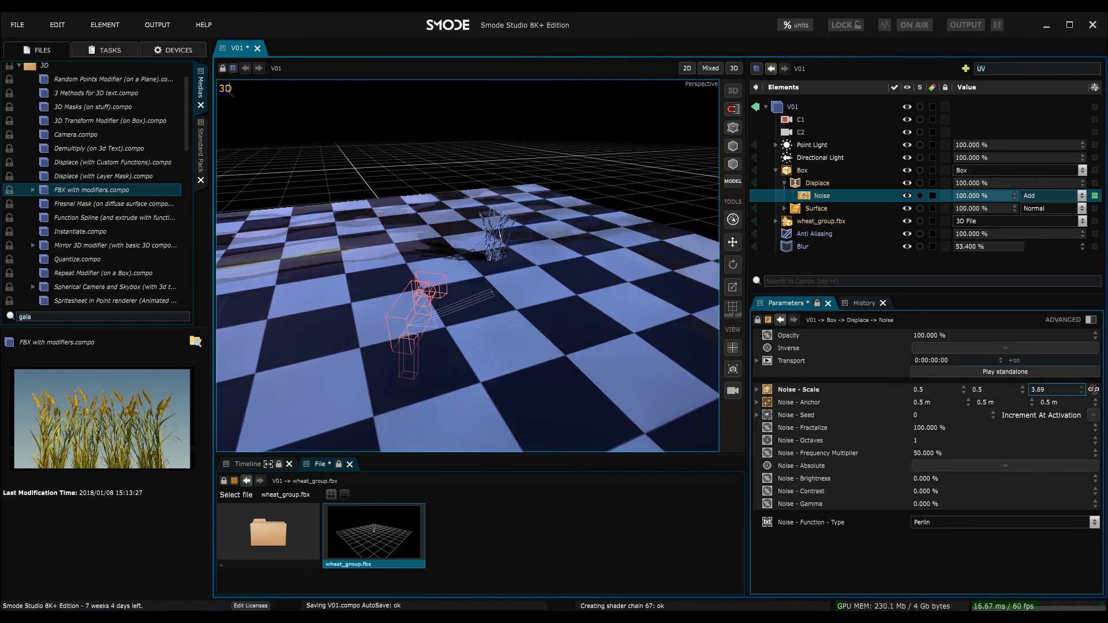
pyautogui.click(985, 371)
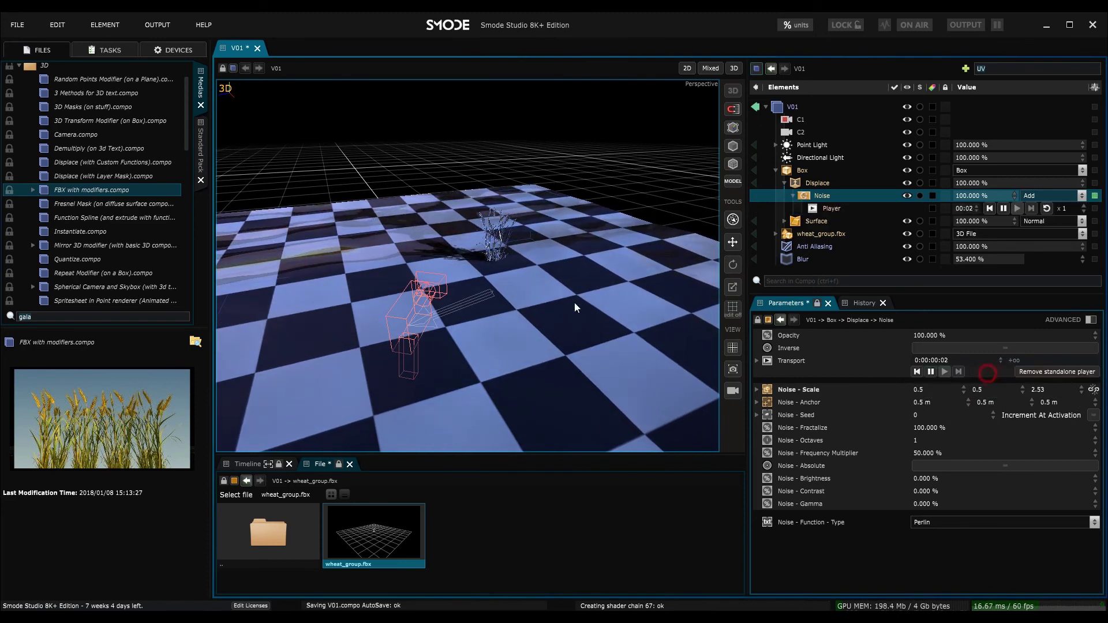
# Raise the Displace Distance to about 0.23 and set its noise's X scale to 0.13 and Z scale to about 3.39.
pyautogui.click(814, 183)
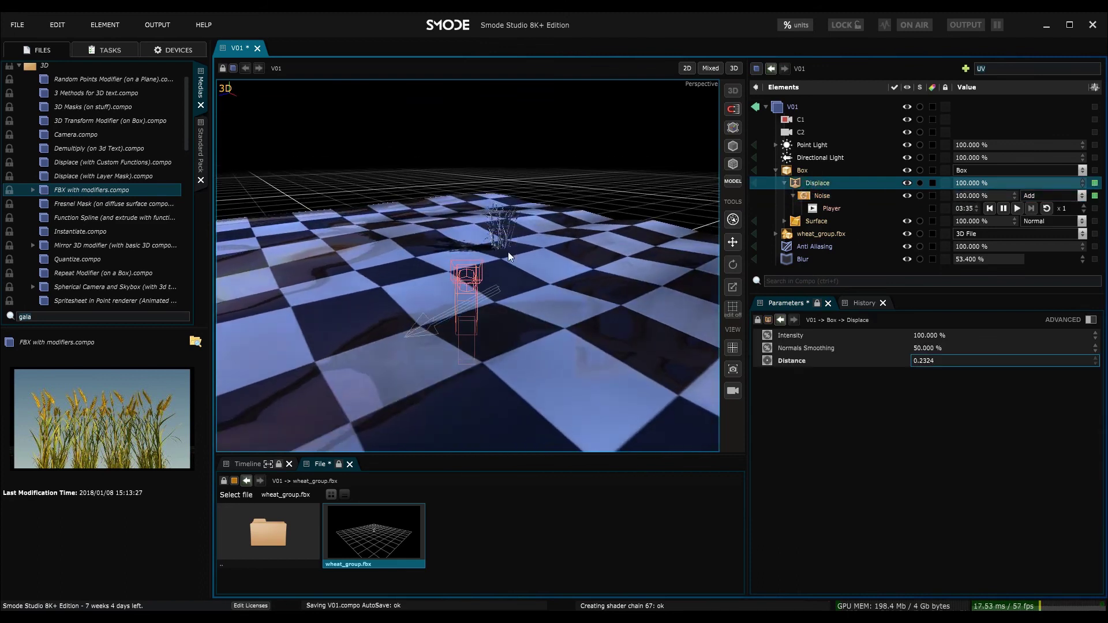
pyautogui.moveTo(507, 252); pyautogui.dragTo(488, 278, button='middle')
pyautogui.click(821, 196)
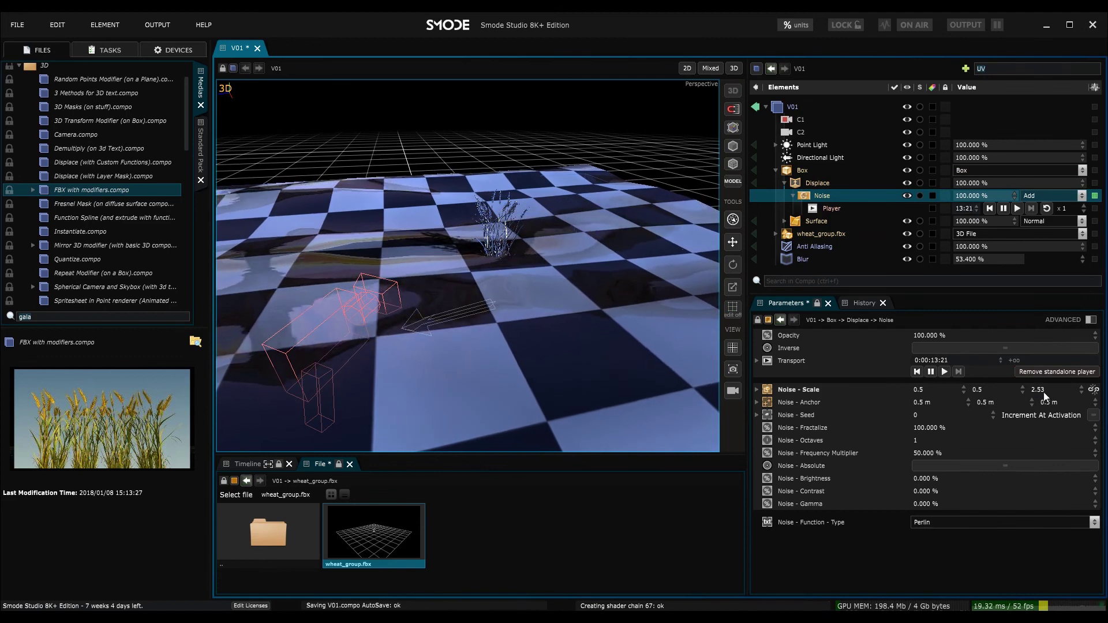
pyautogui.moveTo(936, 389)
pyautogui.mouseDown()
pyautogui.moveTo(936, 347)
pyautogui.moveTo(936, 392)
pyautogui.mouseUp()
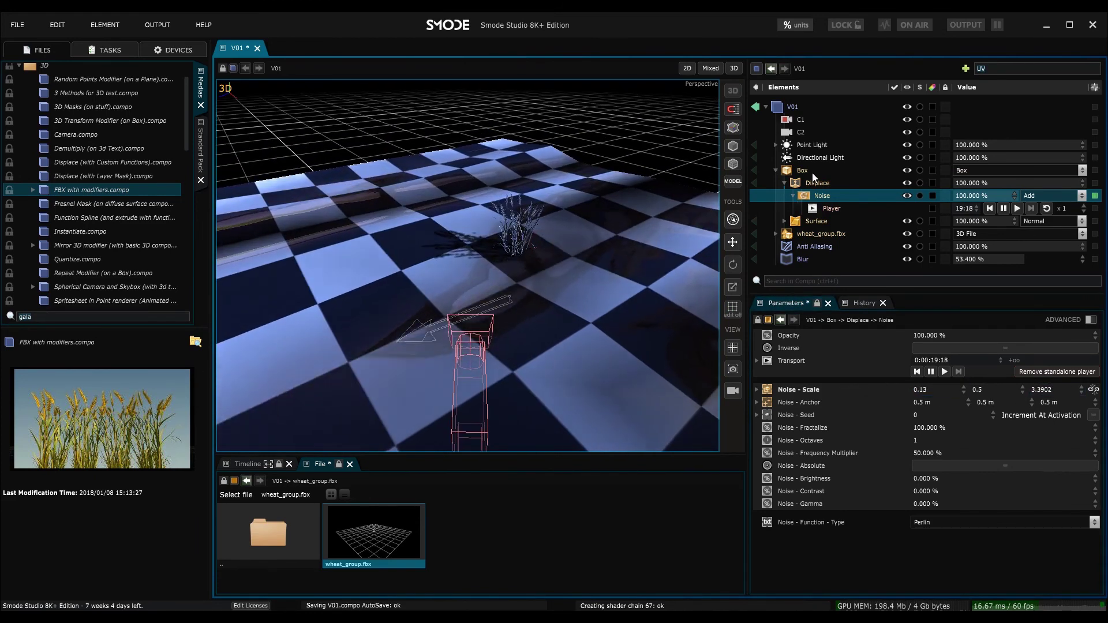
# Set the Box's Precision to 53 on all axes and readjust the X scale of the Displace modifier's noise.
pyautogui.click(811, 170)
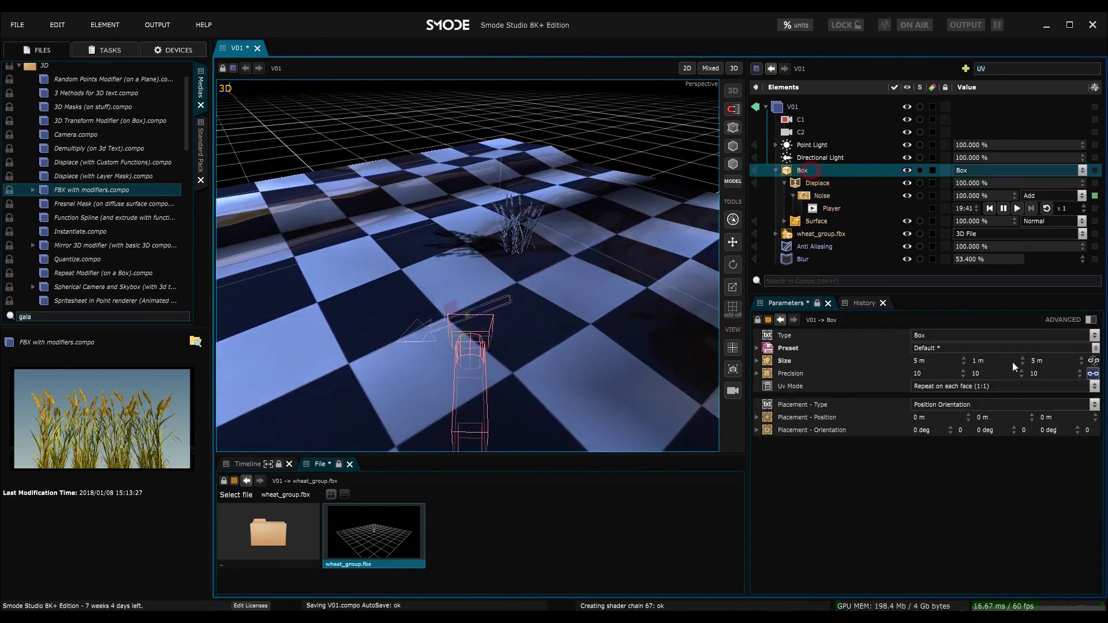
pyautogui.click(978, 374)
pyautogui.write('53')
pyautogui.press('Return')
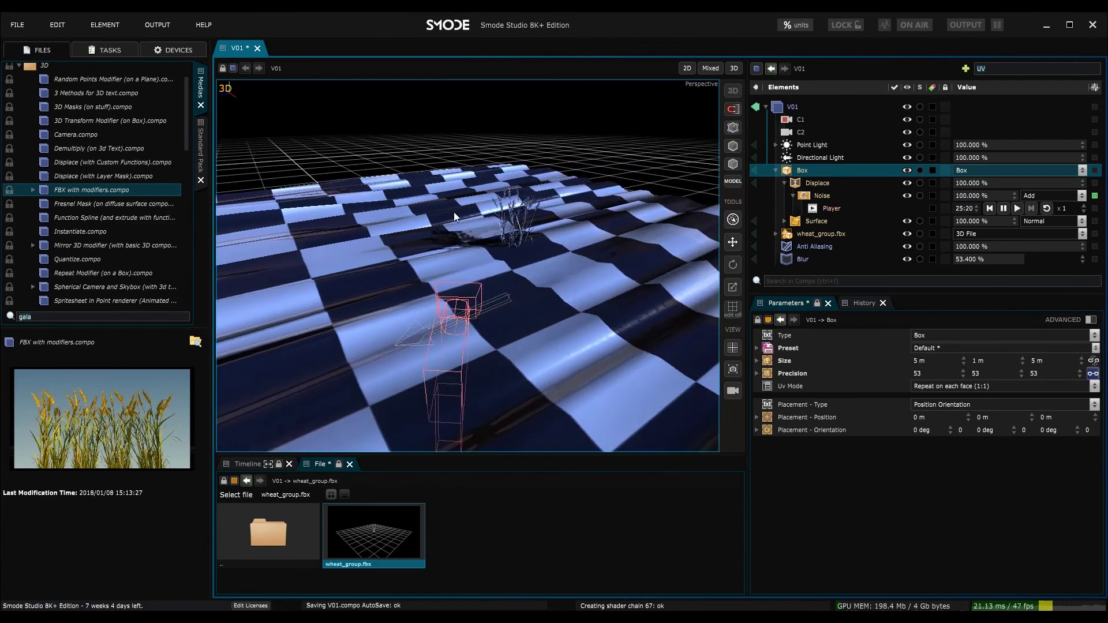
pyautogui.click(809, 196)
pyautogui.moveTo(926, 390)
pyautogui.mouseDown()
pyautogui.moveTo(926, 427)
pyautogui.moveTo(927, 405)
pyautogui.mouseUp()
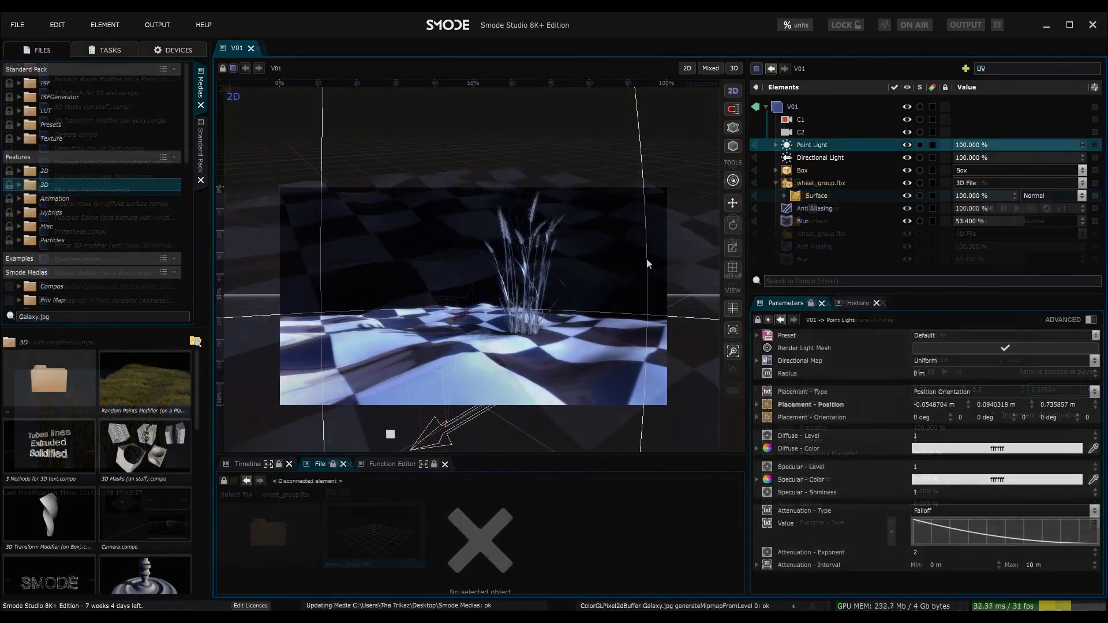
# Add a 3D Transform distort modifier to wheat_group.fbx and set its Y rotation to about 43.7 degrees.
pyautogui.click(819, 183)
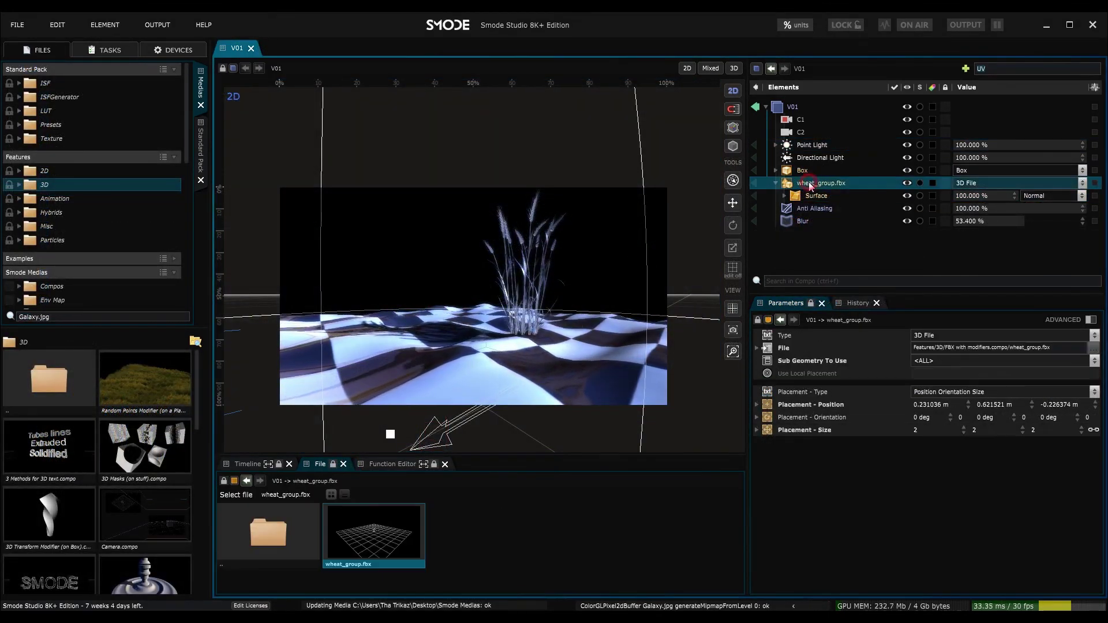
pyautogui.rightClick(808, 183)
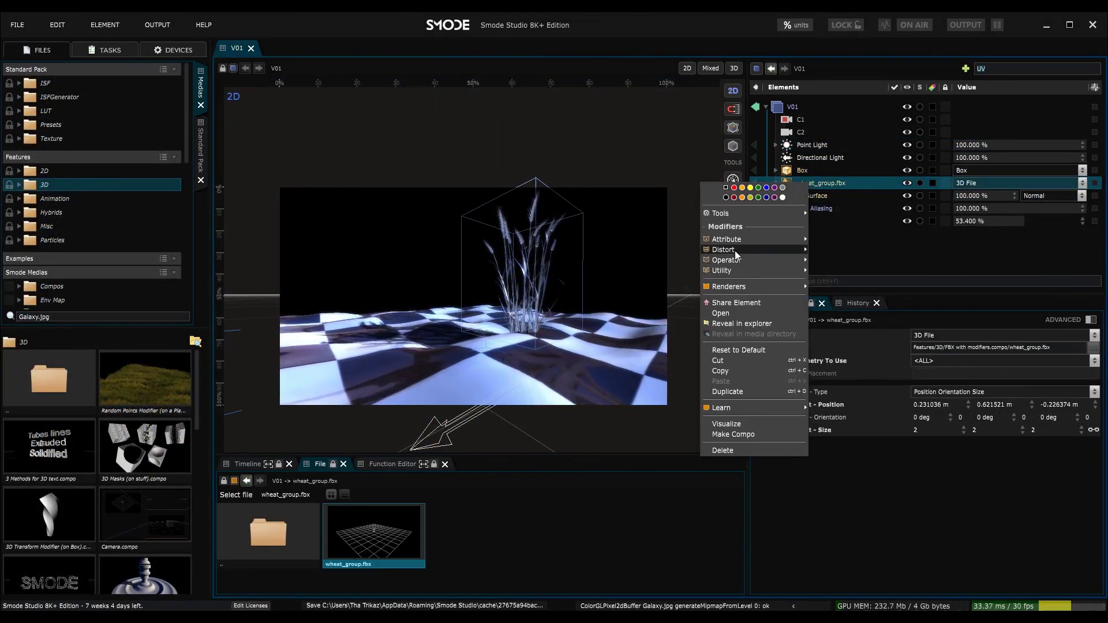
pyautogui.moveTo(735, 250)
pyautogui.click(828, 251)
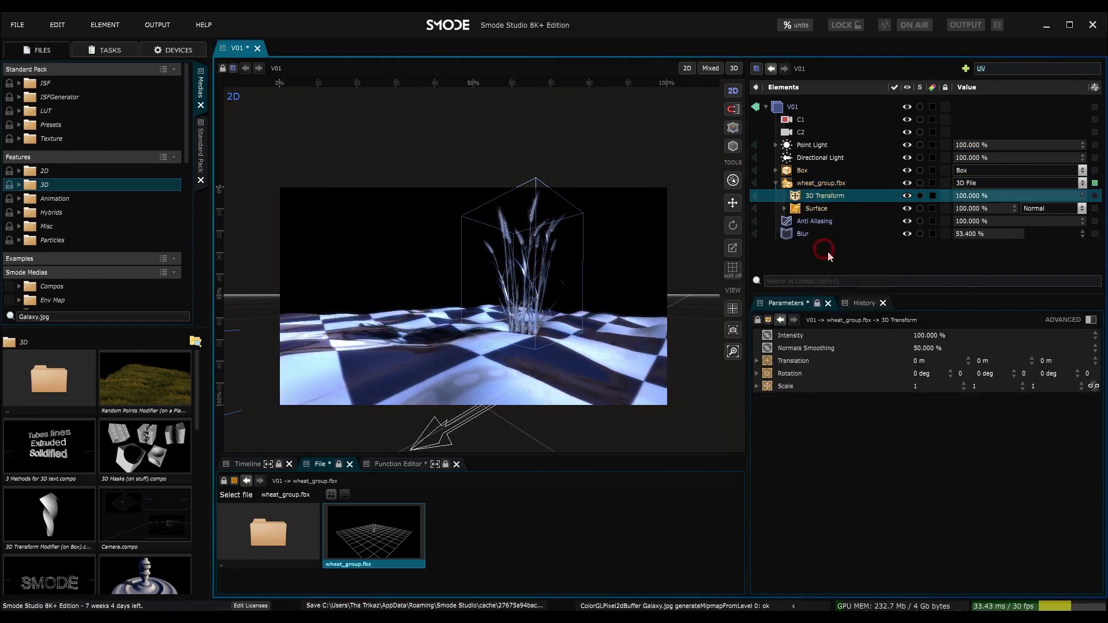
pyautogui.moveTo(994, 378); pyautogui.dragTo(974, 371)
pyautogui.moveTo(969, 197)
pyautogui.mouseDown()
pyautogui.moveTo(911, 197)
pyautogui.moveTo(969, 197)
pyautogui.mouseUp()
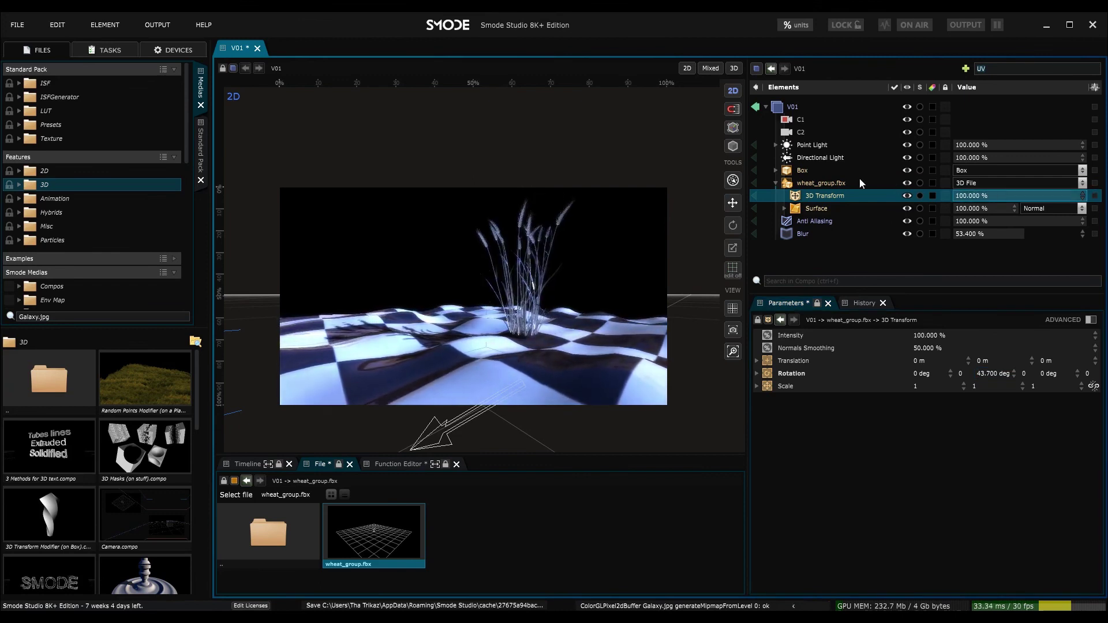
# Add a Noise 3d mask to the wheat's 3D Transform modifier and play it standalone.
pyautogui.rightClick(801, 200)
pyautogui.moveTo(750, 240)
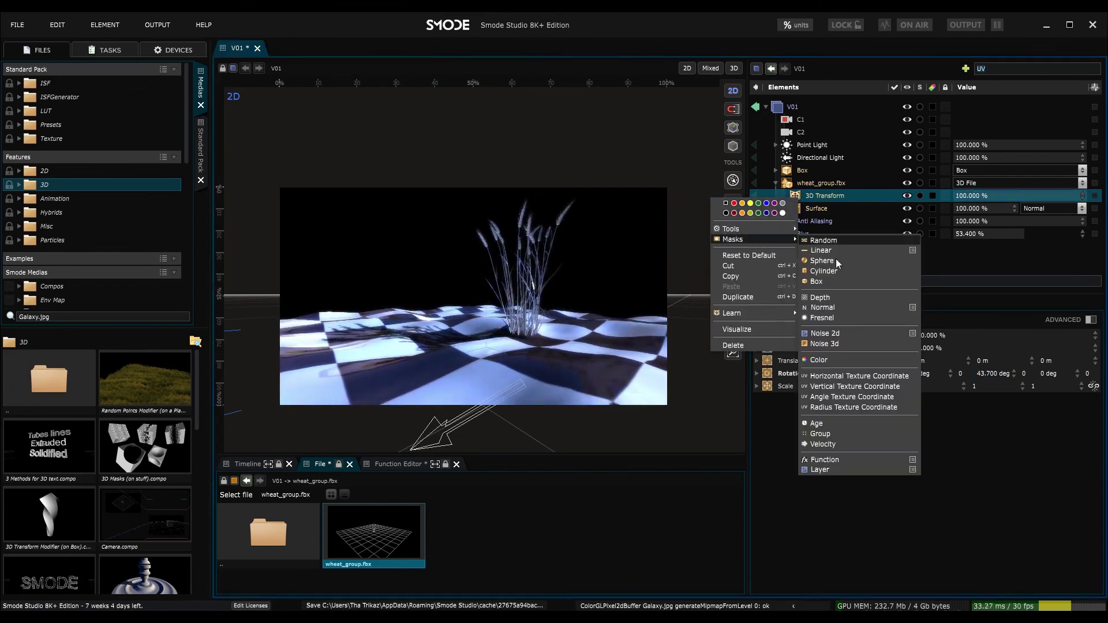
pyautogui.click(855, 344)
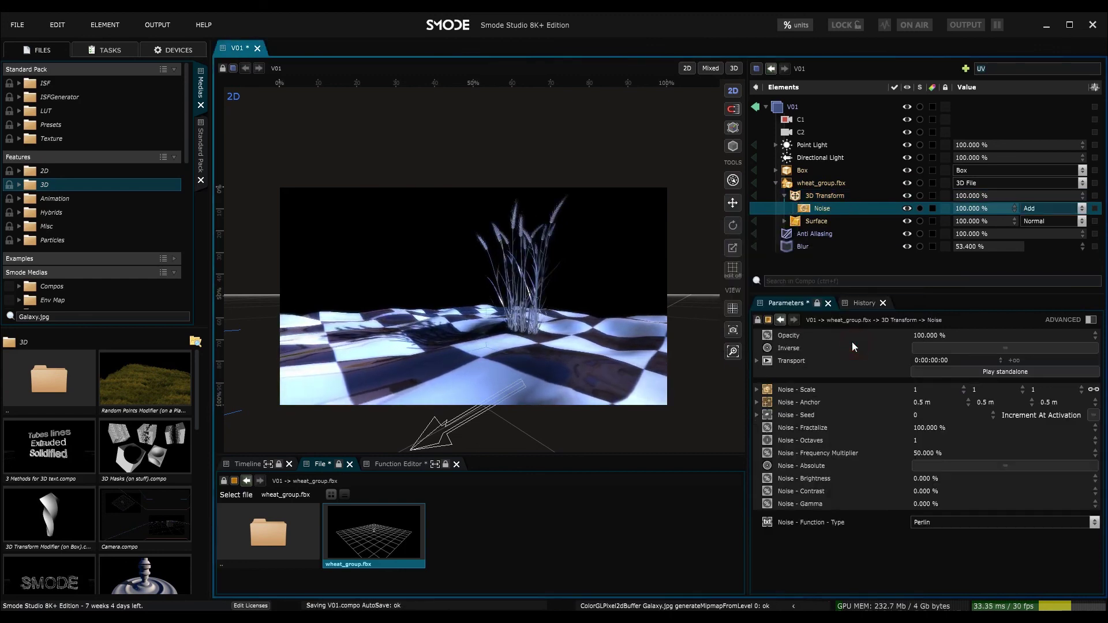
pyautogui.click(1009, 372)
# Set the wheat noise's scale to 0.2 on all axes and raise the 3D Transform's Y rotation to about 57.8 degrees.
pyautogui.click(996, 390)
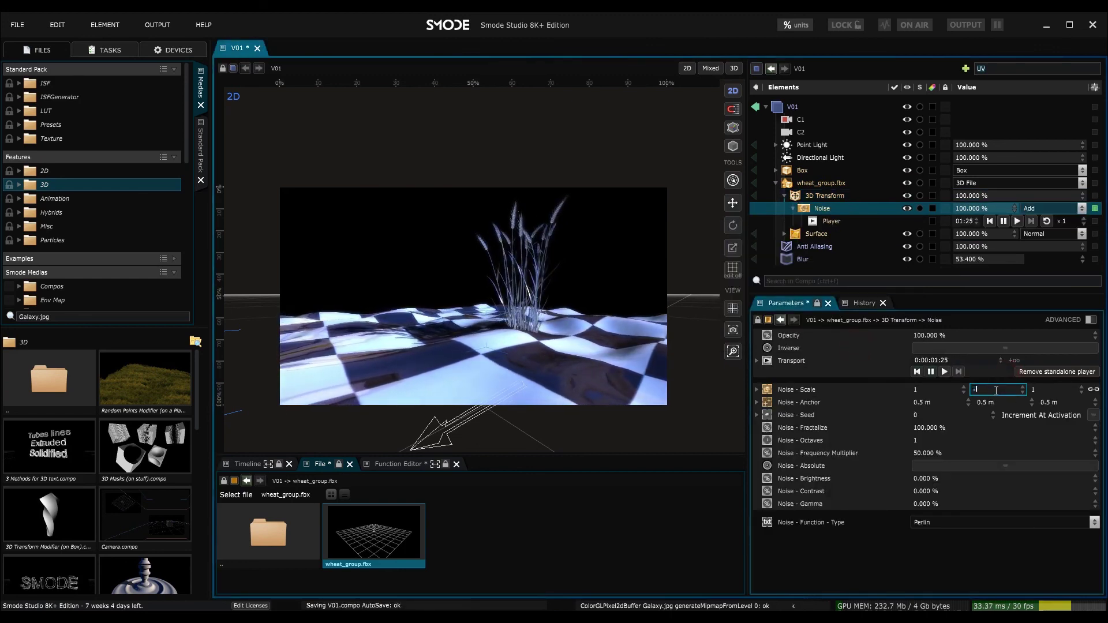
pyautogui.write('0.2')
pyautogui.press('Return')
pyautogui.scroll(1, 553, 266)
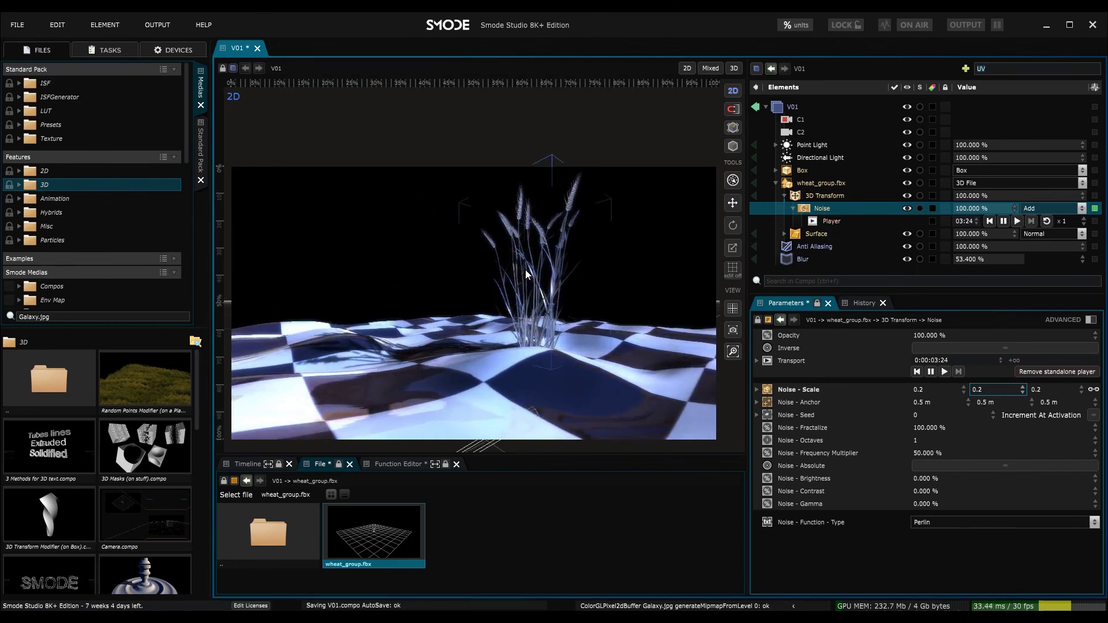
pyautogui.click(815, 196)
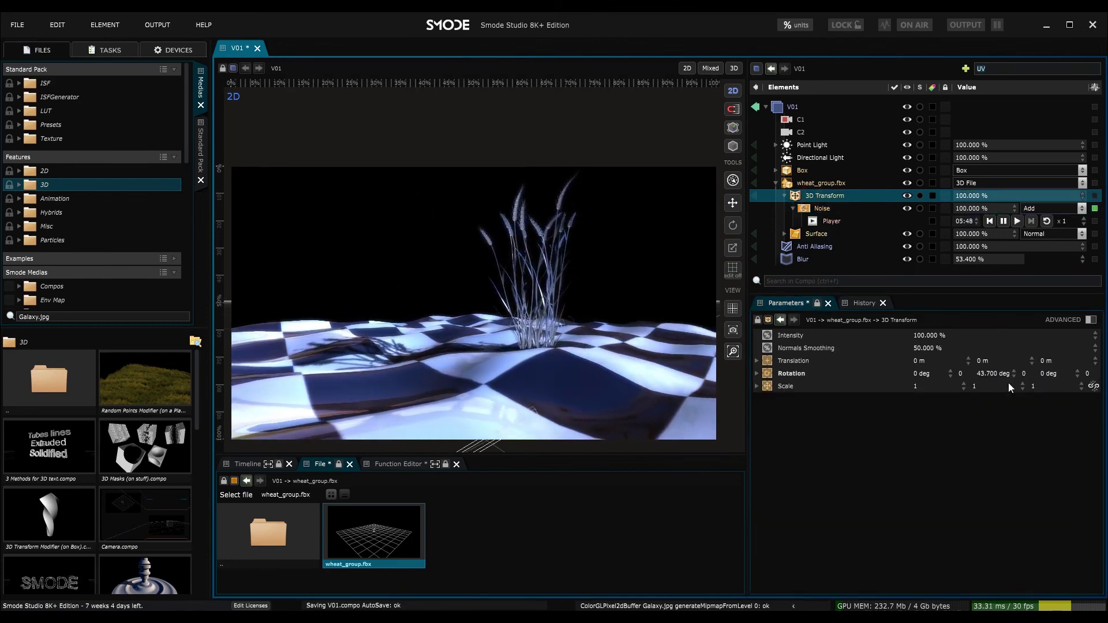
# Search the media library for "gal" and add Galaxy.jpg to the composition between the Directional Light and the Box.
pyautogui.click(49, 317)
pyautogui.write('gal')
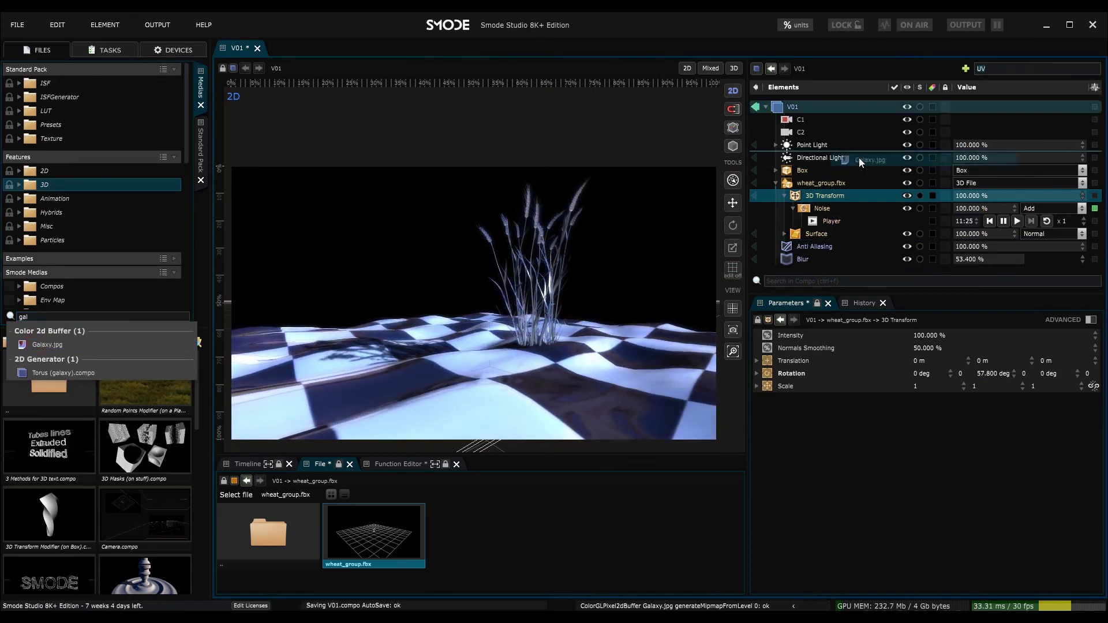
pyautogui.moveTo(764, 209); pyautogui.dragTo(768, 167)
# Scale Galaxy.jpg to 194.2 % and move it to a position of about 88.9 % by 78.3 % as the background.
pyautogui.moveTo(1050, 494); pyautogui.dragTo(1050, 404)
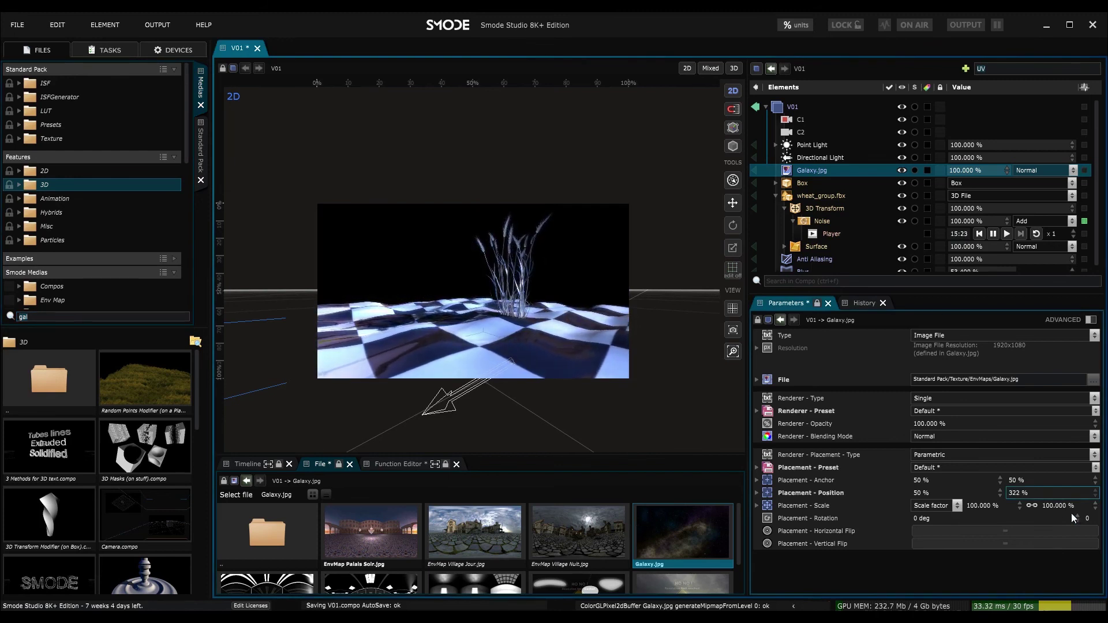
pyautogui.hotkey('ctrl', 'z')
pyautogui.moveTo(1067, 508); pyautogui.dragTo(1067, 454)
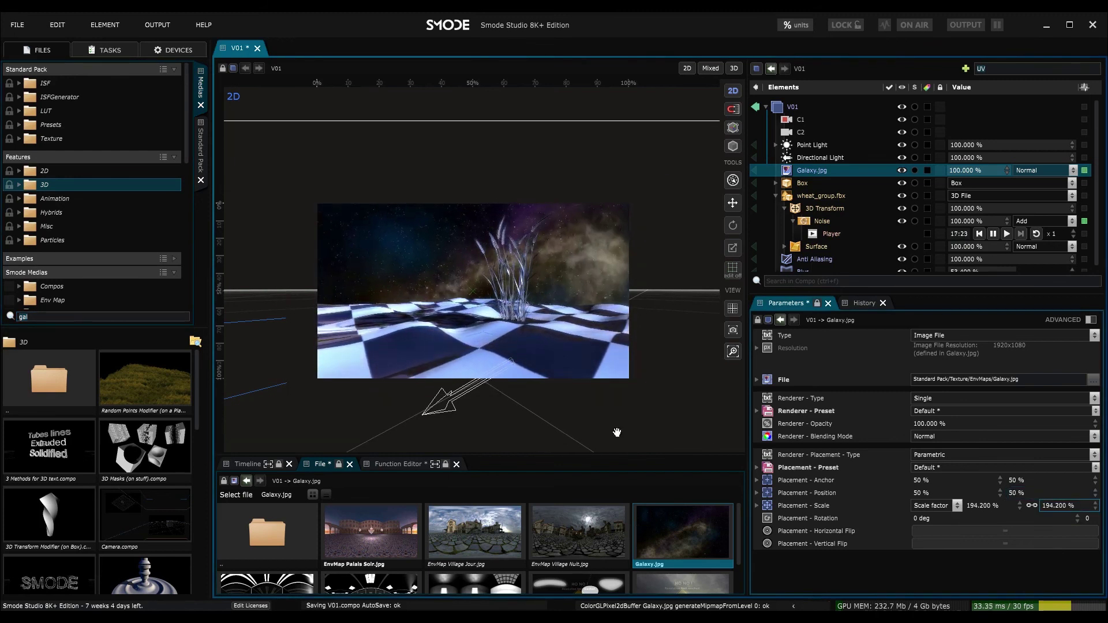
pyautogui.moveTo(543, 379); pyautogui.dragTo(663, 428)
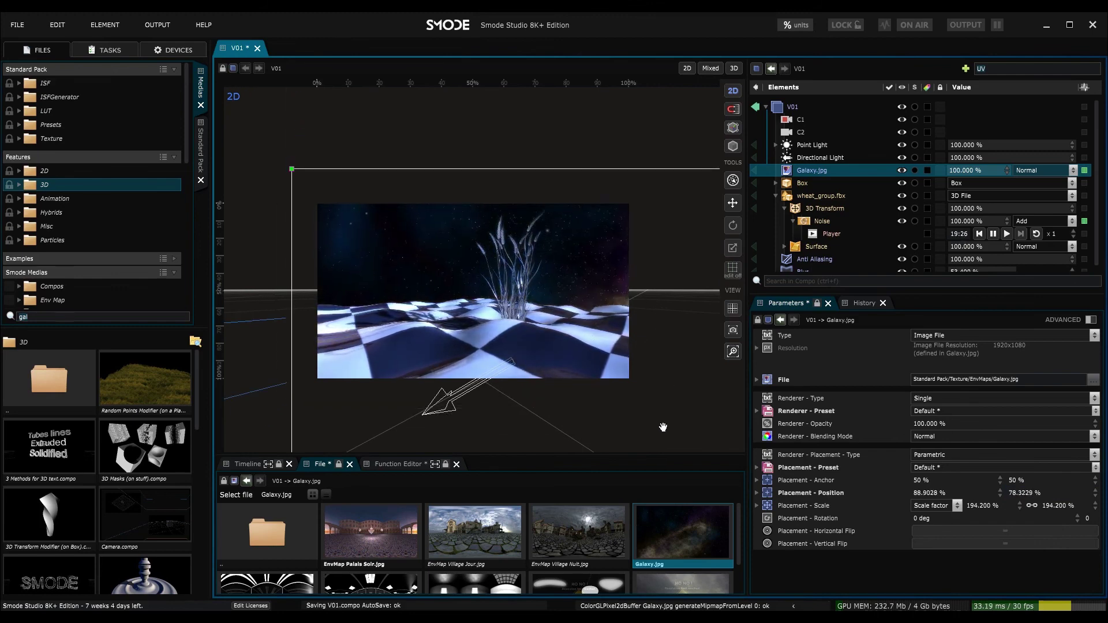